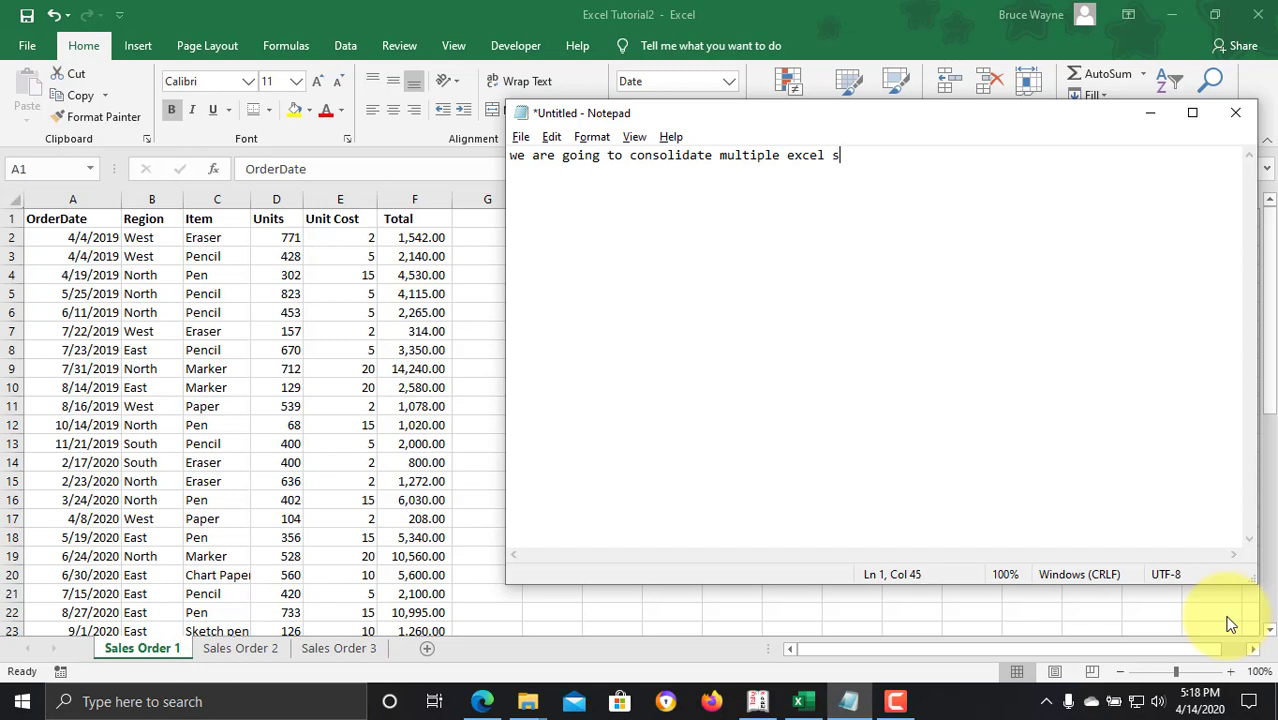
# Step: Finish the note's sentence with "sheets into a single one with the help of power query feature/function of Ms Excel"
pyautogui.write('into a singl')
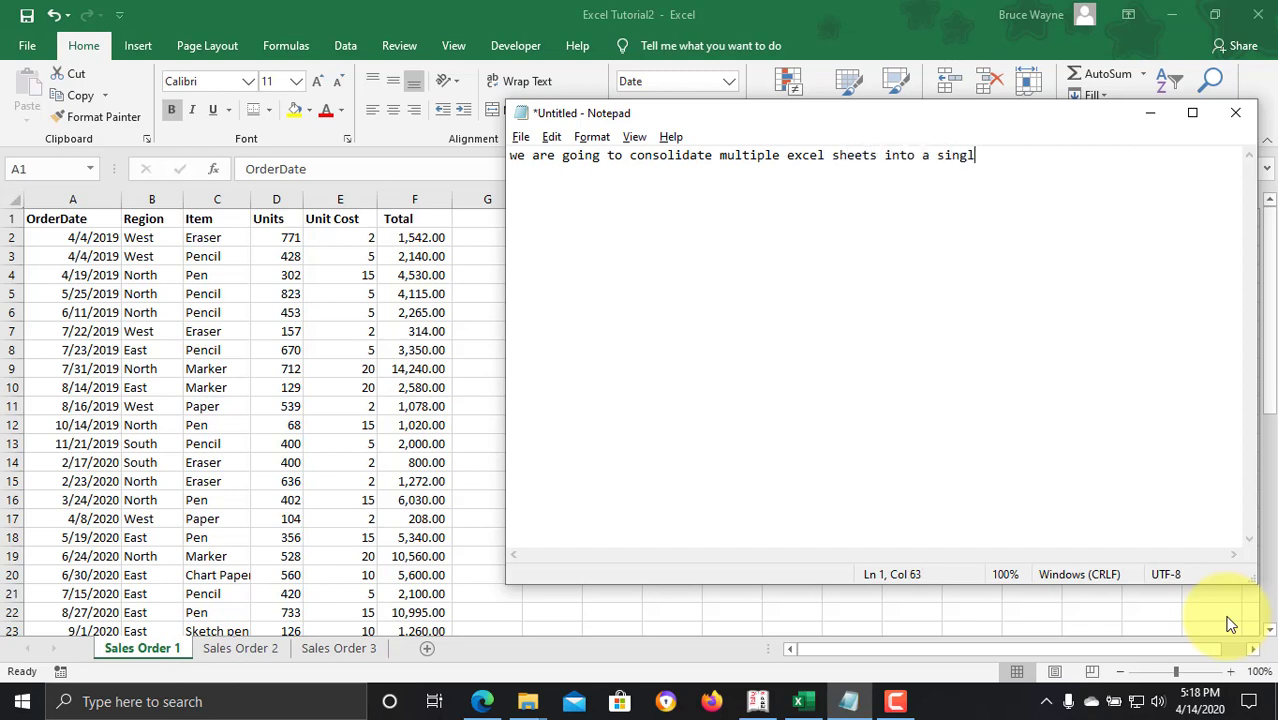
pyautogui.write('e one with the help of')
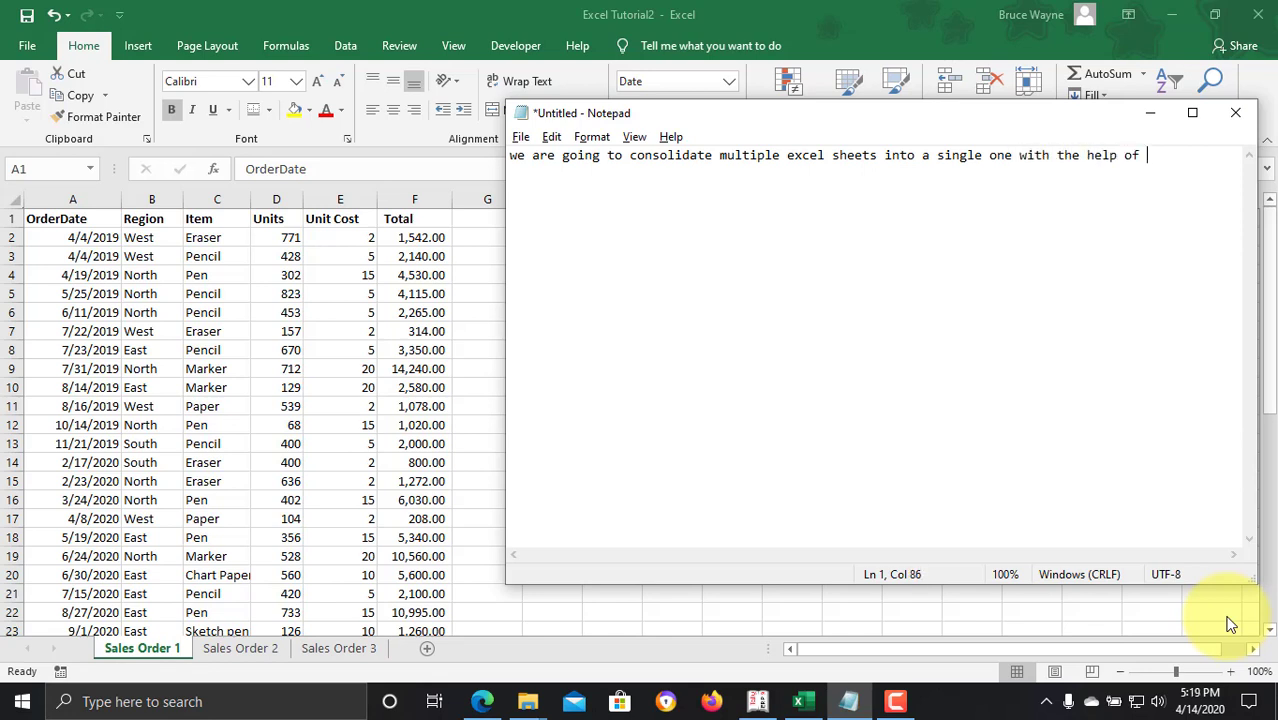
pyautogui.write(' power query feature')
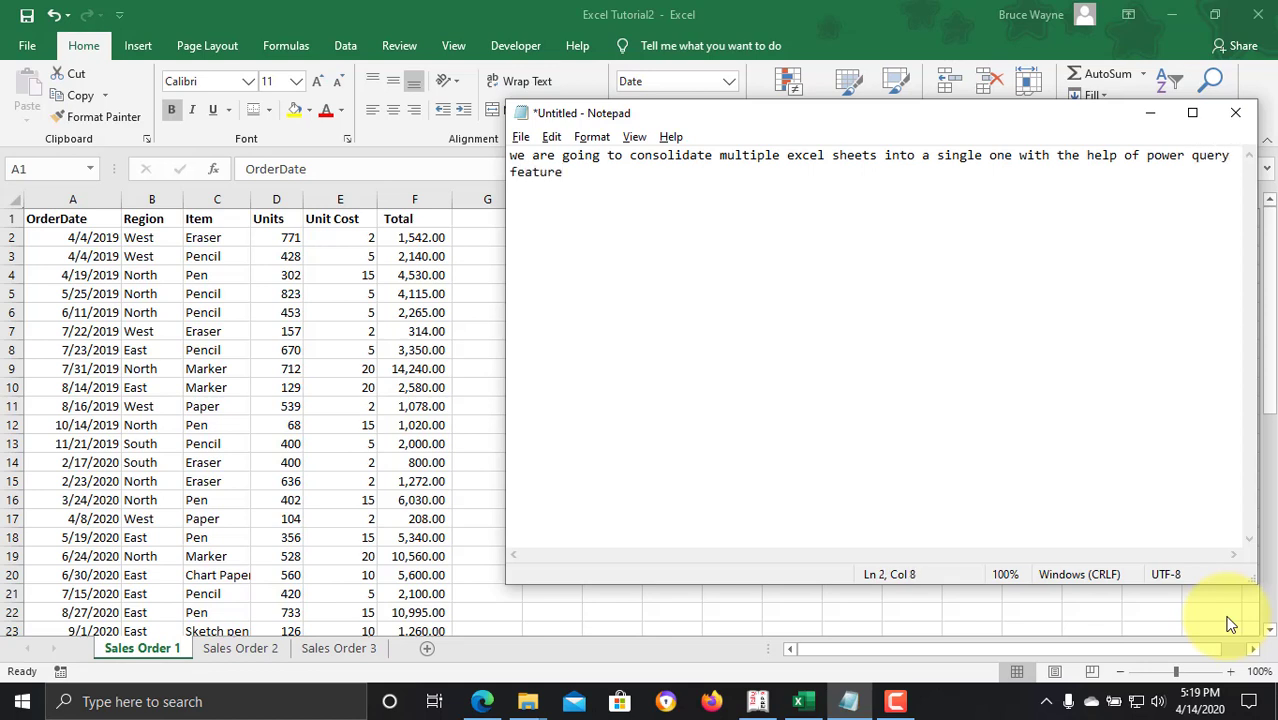
pyautogui.write('/function of Ms Excel')
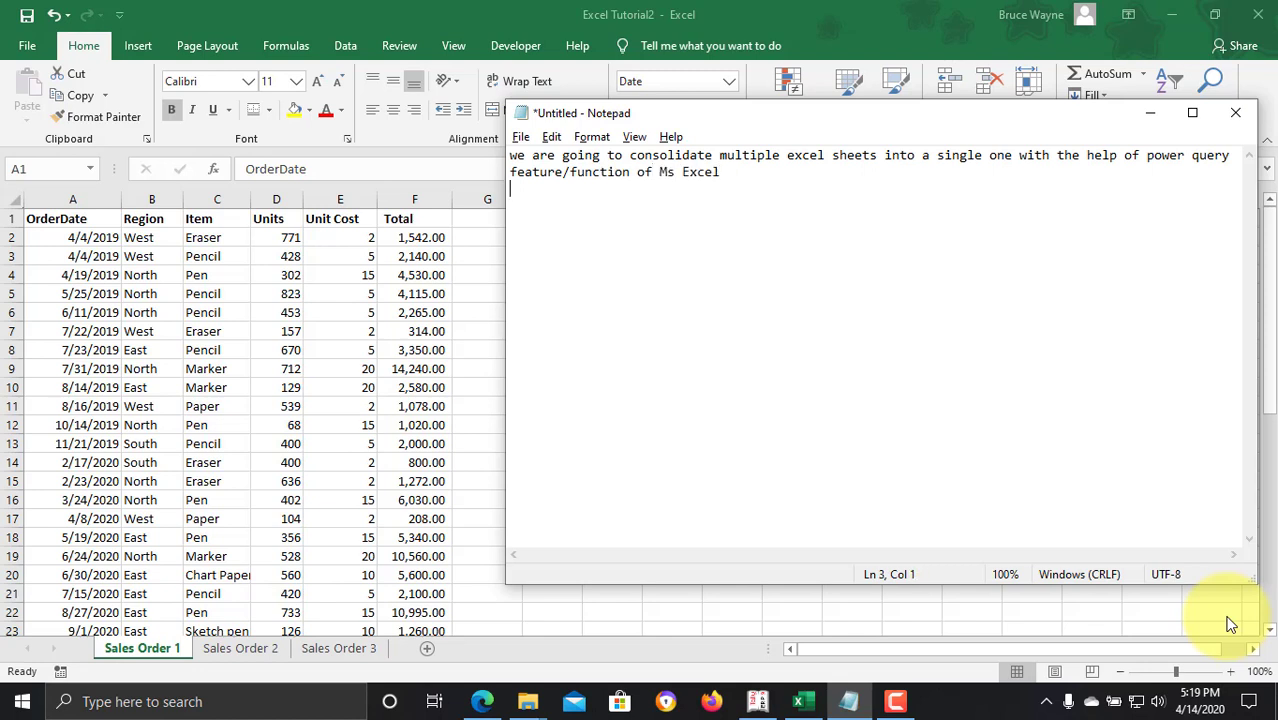
# Step: Replace the note's text with "power query comes pre installed in the 2016 office version"
pyautogui.hotkey('ctrl', 'a')
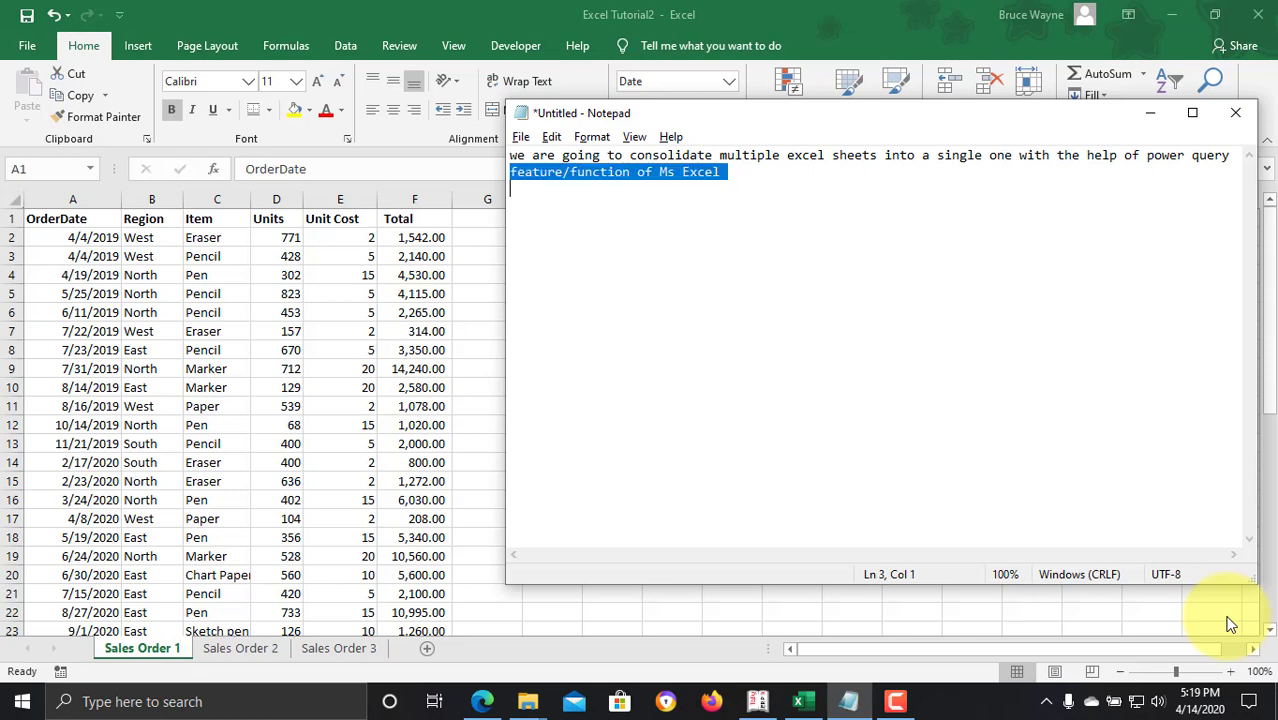
pyautogui.press('Delete')
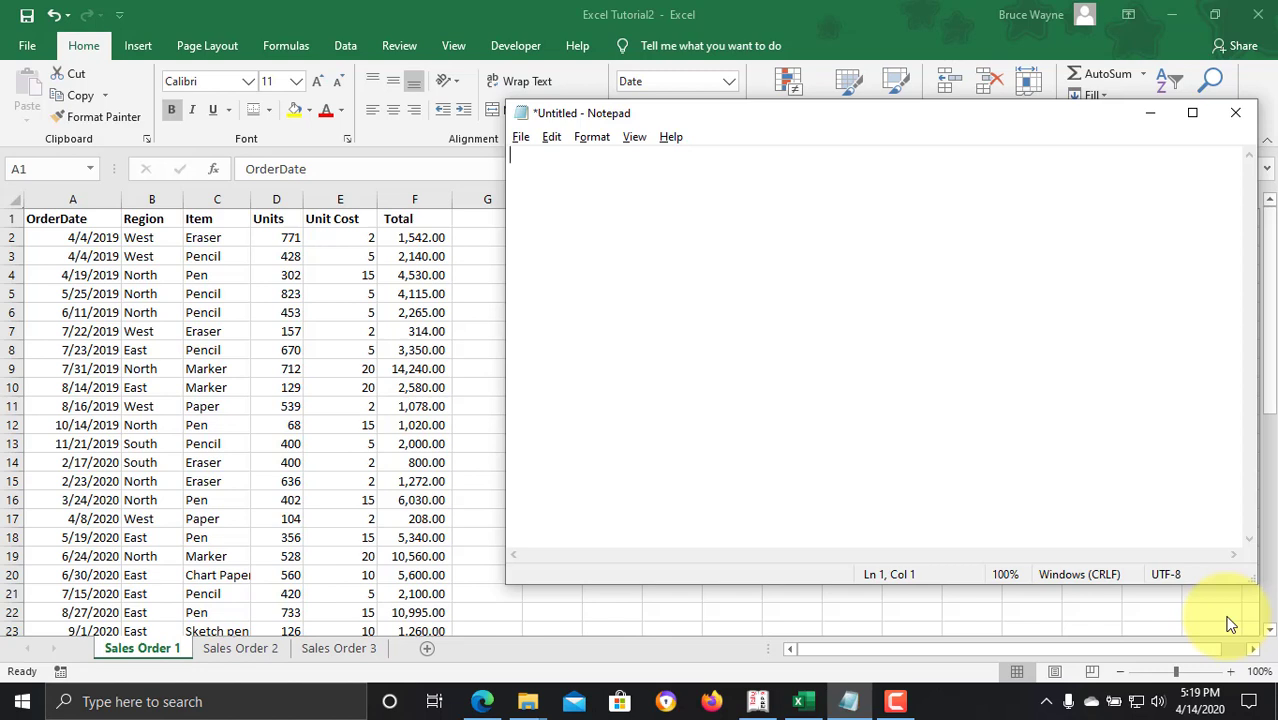
pyautogui.write('power query comes')
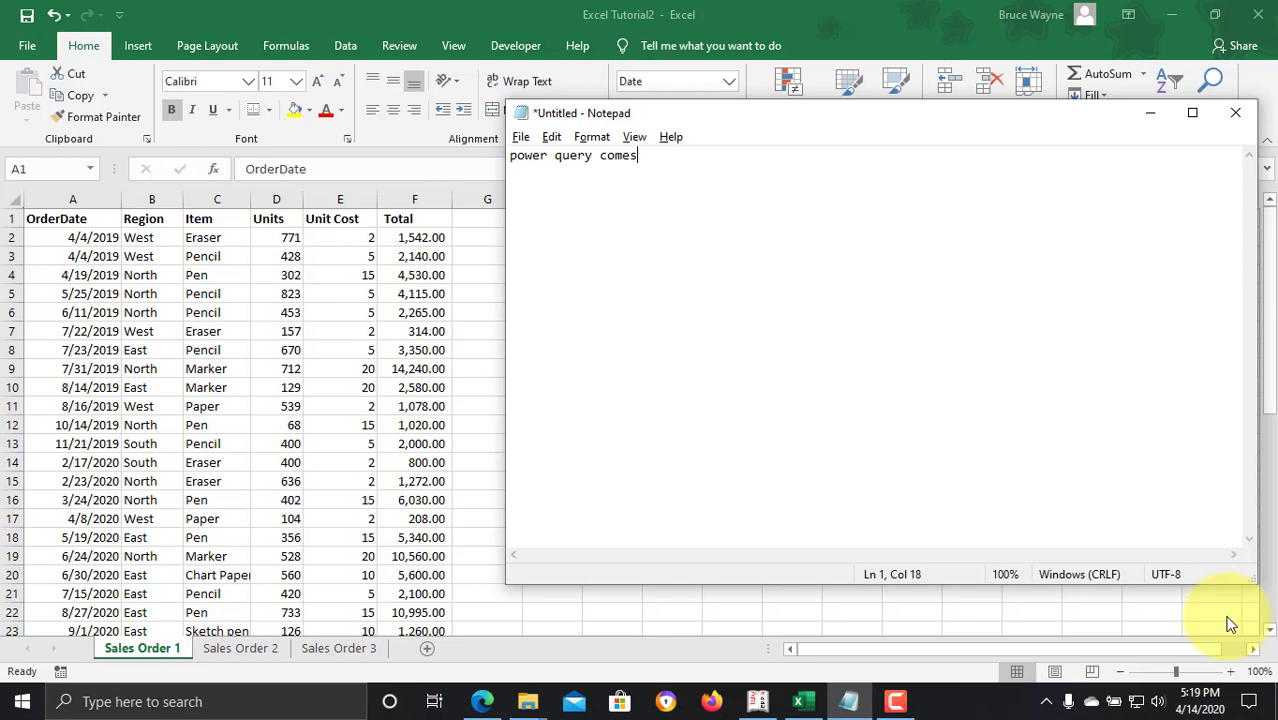
pyautogui.write(' pre installed in the 2016')
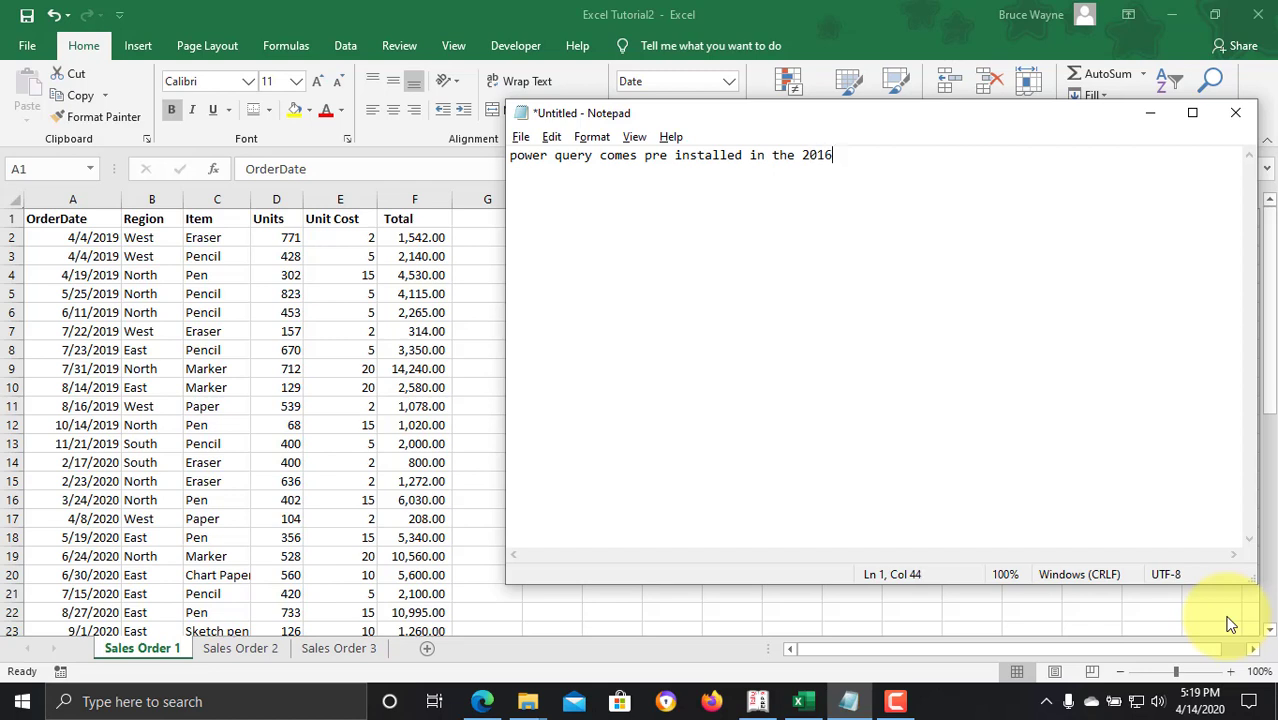
pyautogui.write(' office version')
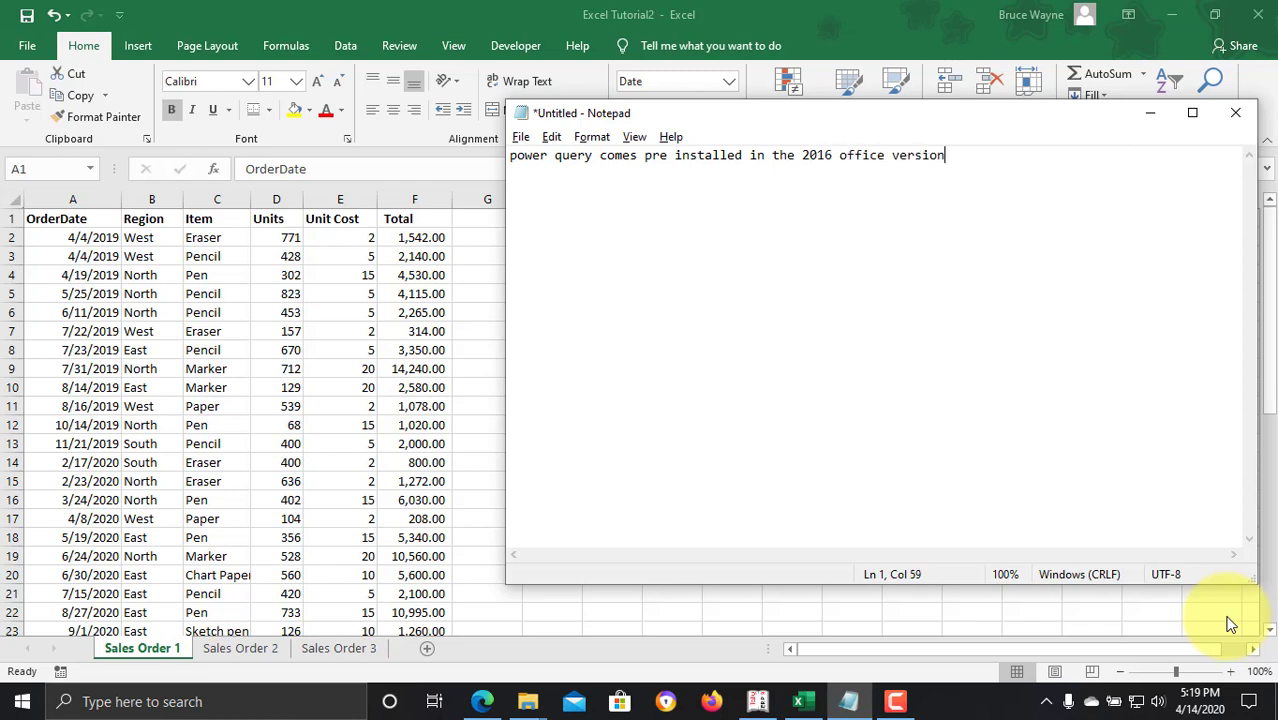
# Step: Add the line "whereas for 2010 and 2013 versions we have to download and install the add in separately from microsoft website."
pyautogui.write('whereas for 2010 an')
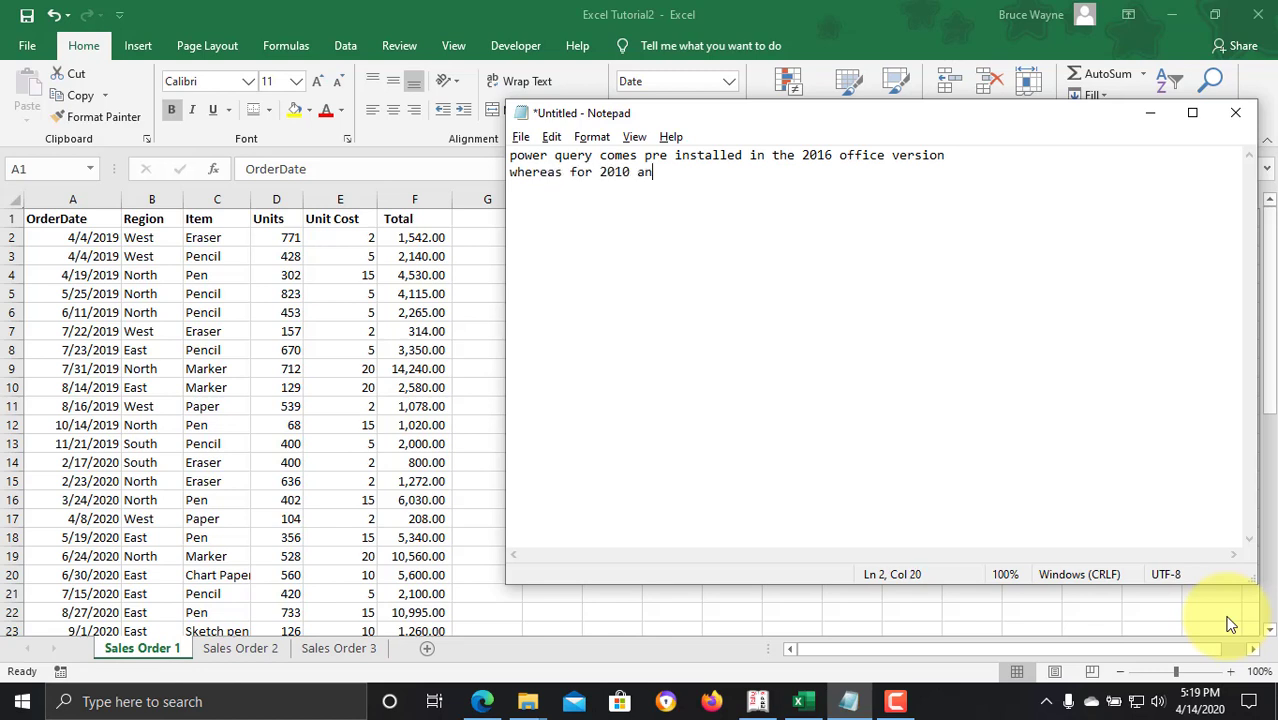
pyautogui.write('d 2013 version s')
pyautogui.press('BackSpace')
pyautogui.press('BackSpace')
pyautogui.write('s we ')
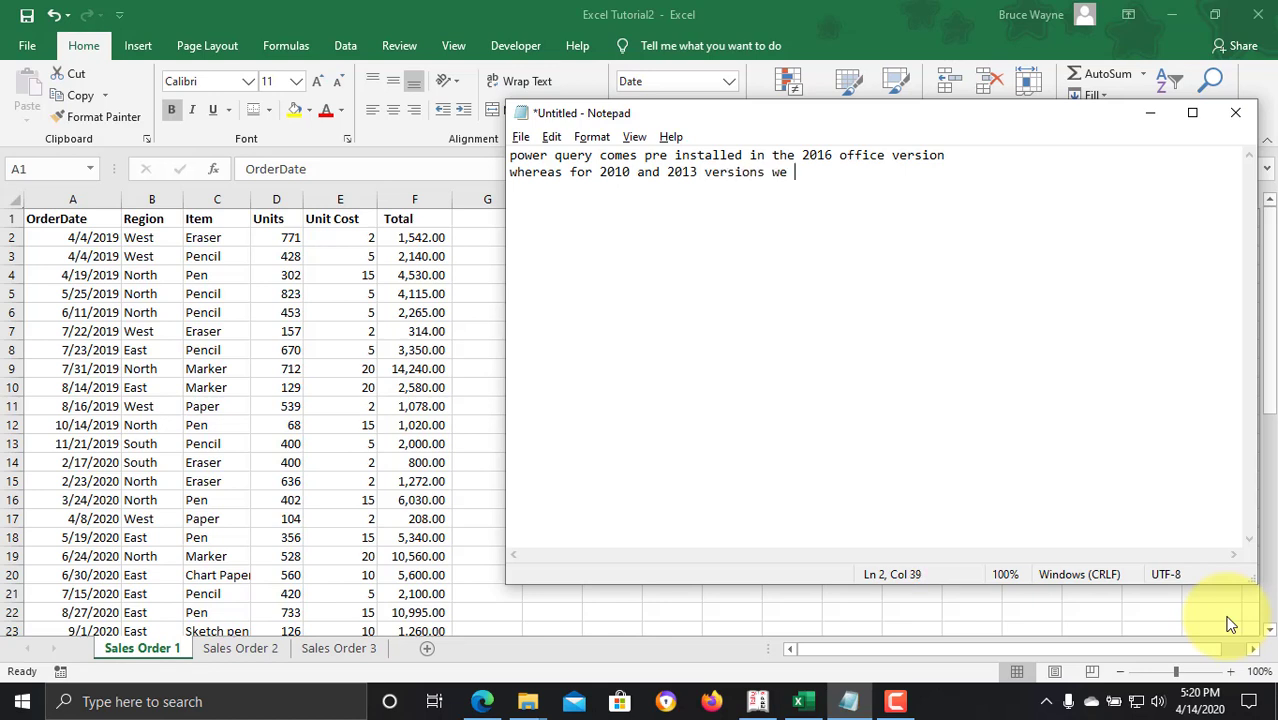
pyautogui.write('have to download and ins')
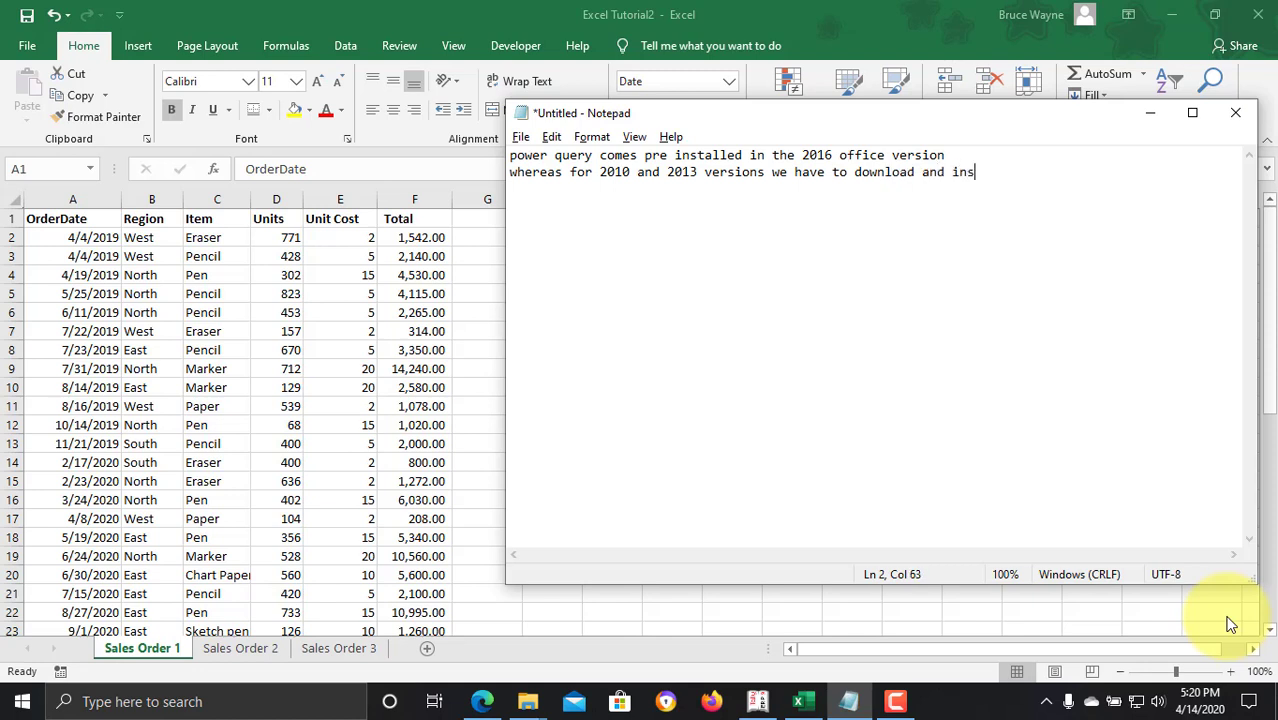
pyautogui.write('tal;')
pyautogui.press('BackSpace')
pyautogui.write('l the add in ')
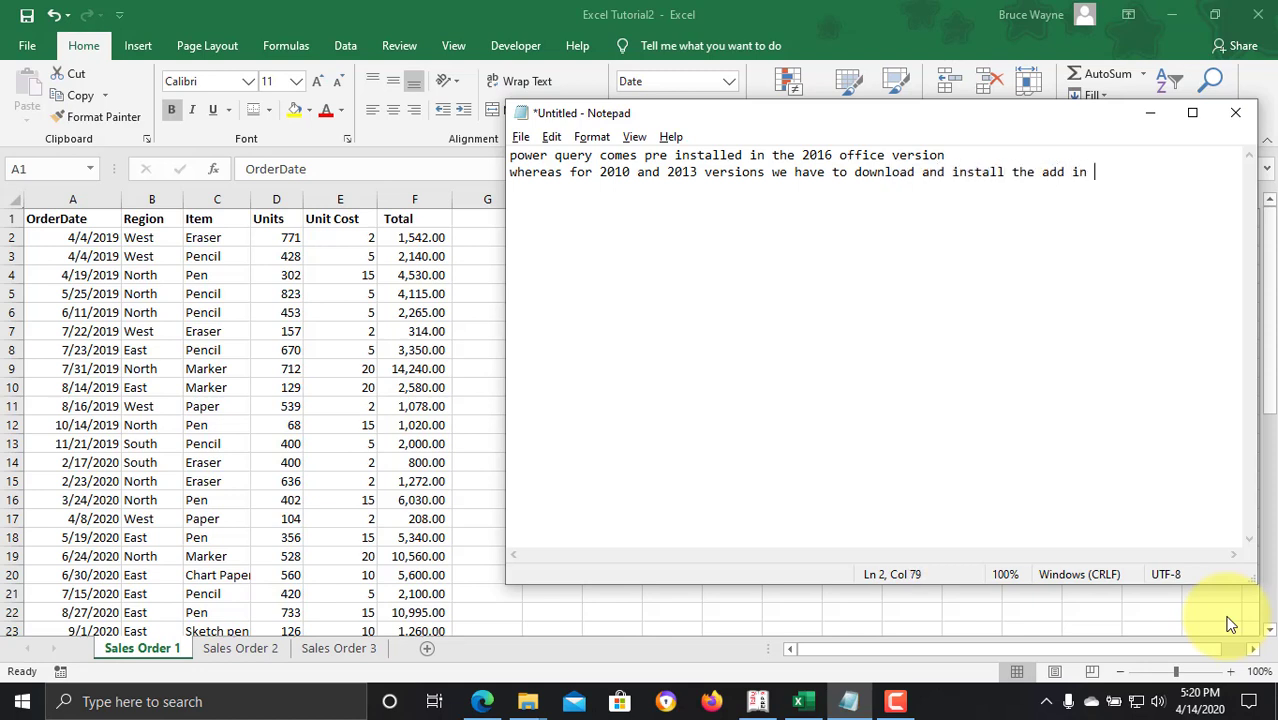
pyautogui.write('separatele')
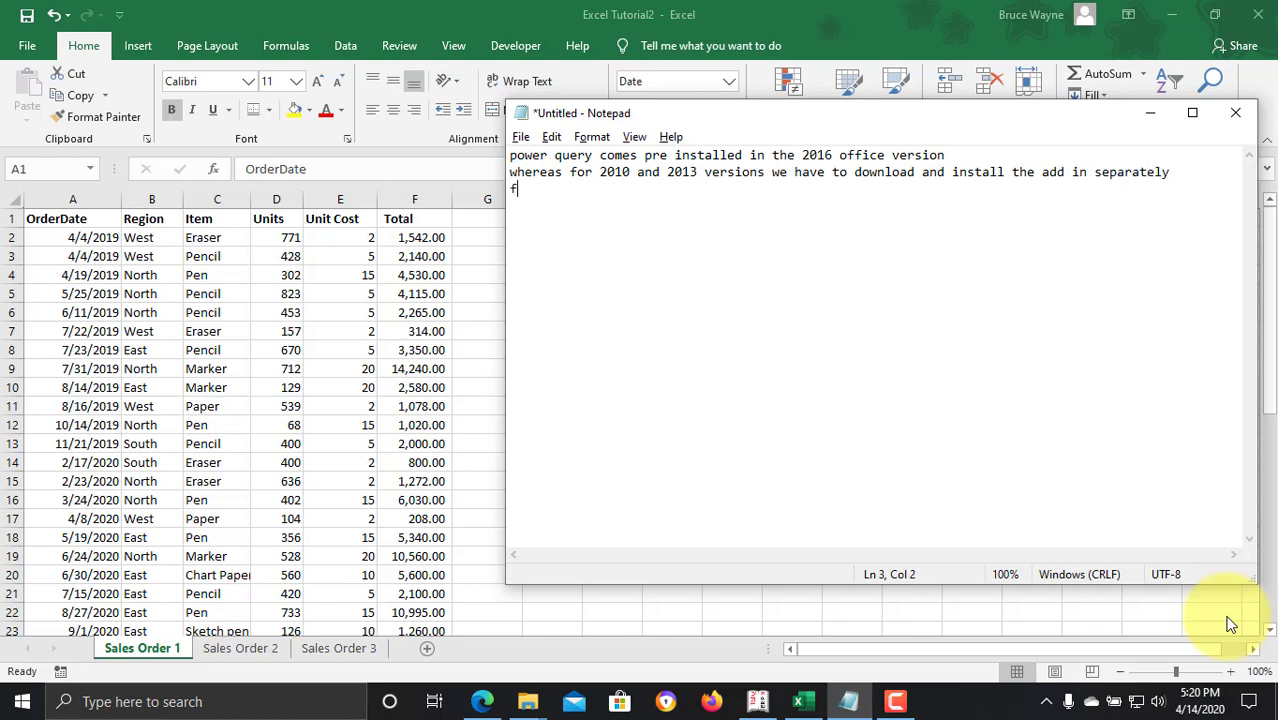
pyautogui.write('rom microsoft website.')
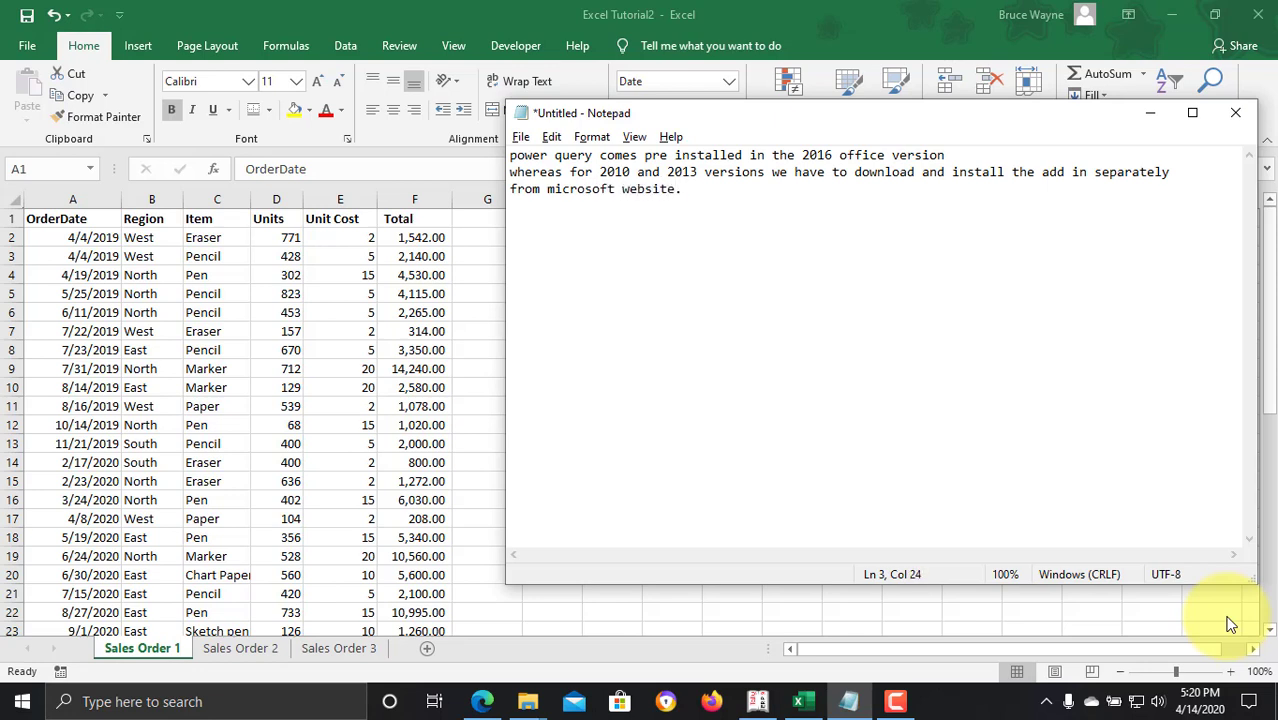
# Step: Delete the entire text of the note
pyautogui.hotkey('ctrl', 'shift', 'Left')
pyautogui.hotkey('ctrl', 'shift', 'Left')
pyautogui.hotkey('ctrl', 'shift', 'Left')
pyautogui.hotkey('ctrl', 'shift', 'Left')
pyautogui.hotkey('ctrl', 'shift', 'Left')
pyautogui.hotkey('ctrl', 'shift', 'Left')
pyautogui.hotkey('ctrl', 'shift', 'Left')
pyautogui.hotkey('ctrl', 'shift', 'Left')
pyautogui.hotkey('ctrl', 'shift', 'Left')
pyautogui.hotkey('ctrl', 'shift', 'Left')
pyautogui.hotkey('ctrl', 'shift', 'Left')
pyautogui.hotkey('ctrl', 'shift', 'Left')
pyautogui.hotkey('ctrl', 'shift', 'Left')
pyautogui.hotkey('ctrl', 'shift', 'Left')
pyautogui.hotkey('ctrl', 'shift', 'Left')
pyautogui.hotkey('ctrl', 'shift', 'Left')
pyautogui.hotkey('ctrl', 'shift', 'Left')
pyautogui.hotkey('ctrl', 'shift', 'Left')
pyautogui.hotkey('ctrl', 'shift', 'Left')
pyautogui.hotkey('ctrl', 'shift', 'Left')
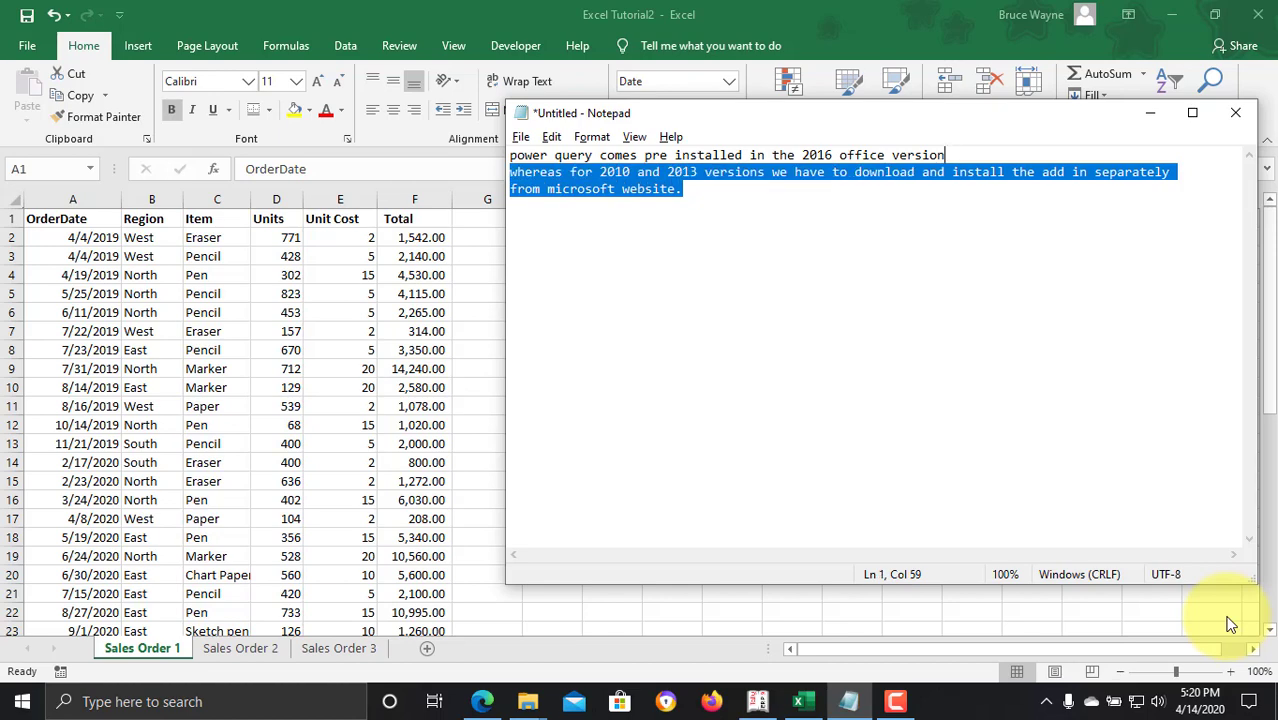
pyautogui.hotkey('ctrl', 'shift', 'Left')
pyautogui.hotkey('ctrl', 'shift', 'Left')
pyautogui.hotkey('ctrl', 'shift', 'Left')
pyautogui.hotkey('ctrl', 'shift', 'Left')
pyautogui.hotkey('ctrl', 'shift', 'Left')
pyautogui.hotkey('ctrl', 'shift', 'Left')
pyautogui.hotkey('ctrl', 'shift', 'Left')
pyautogui.hotkey('ctrl', 'shift', 'Left')
pyautogui.hotkey('ctrl', 'shift', 'Left')
pyautogui.hotkey('ctrl', 'shift', 'Left')
pyautogui.press('Delete')
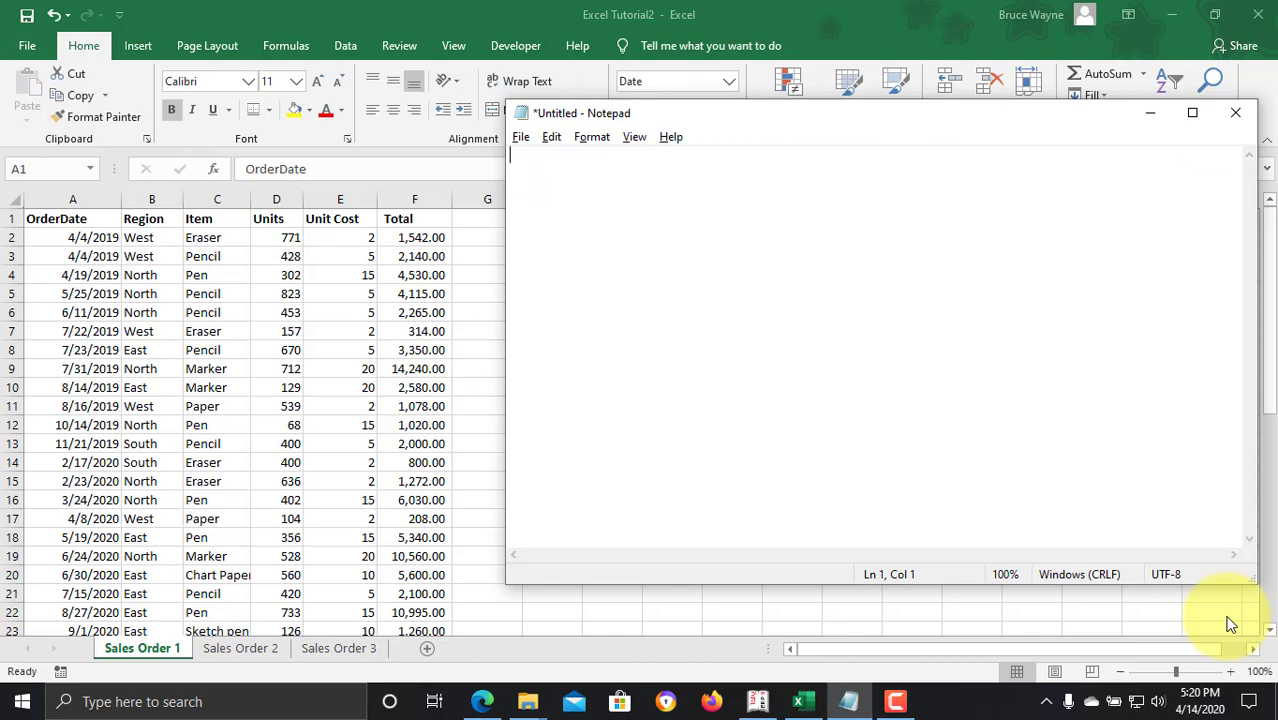
# Step: Switch to the Microsoft Edge window and load google.co.in in its new tab
pyautogui.hotkey('alt', 'Tab')
pyautogui.hotkey('alt', 'Tab')
pyautogui.hotkey('alt', 'Tab')
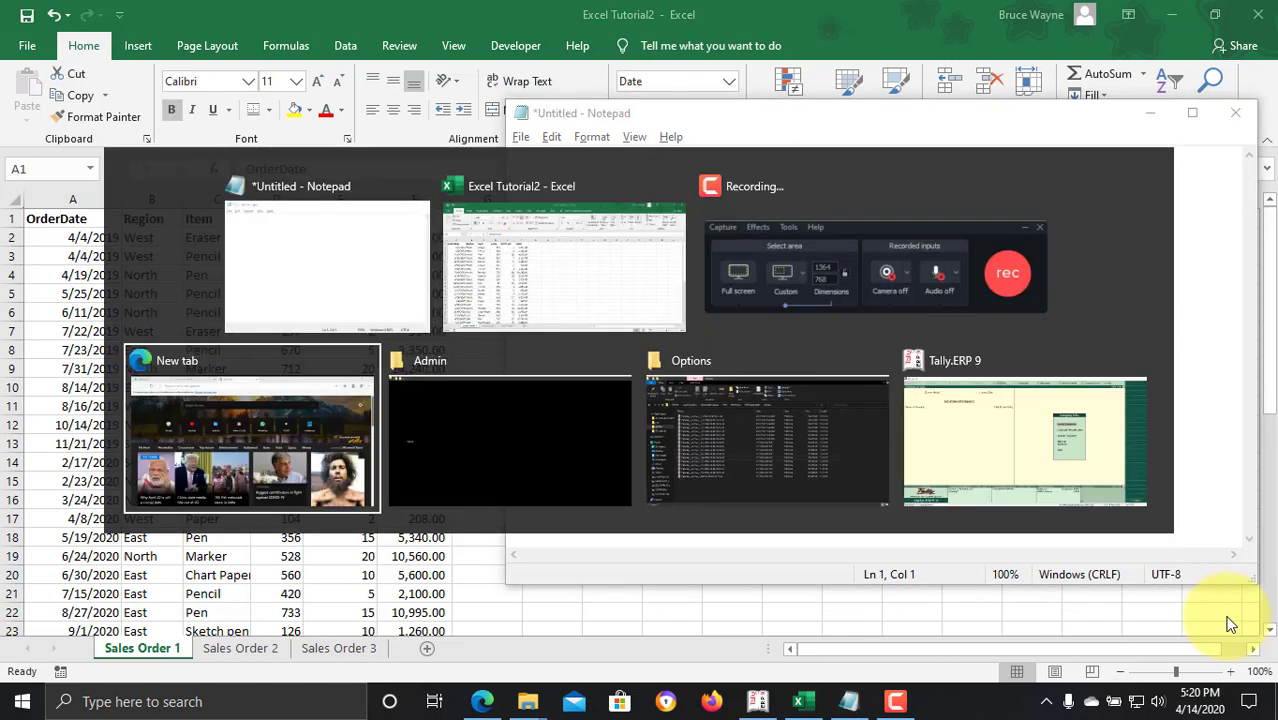
pyautogui.write('google.co.in')
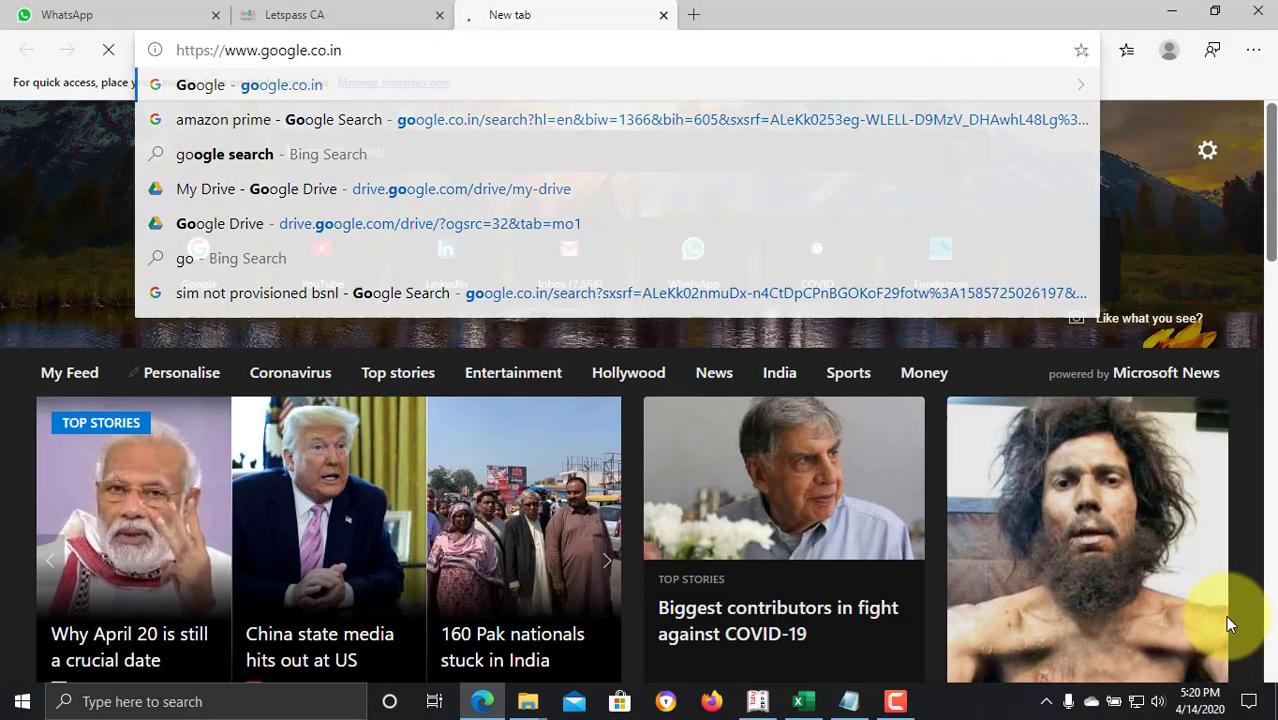
pyautogui.press('Return')
# Step: Search Google for "power query microsoft office" and open the official Microsoft Power Query for Excel download result
pyautogui.write('P')
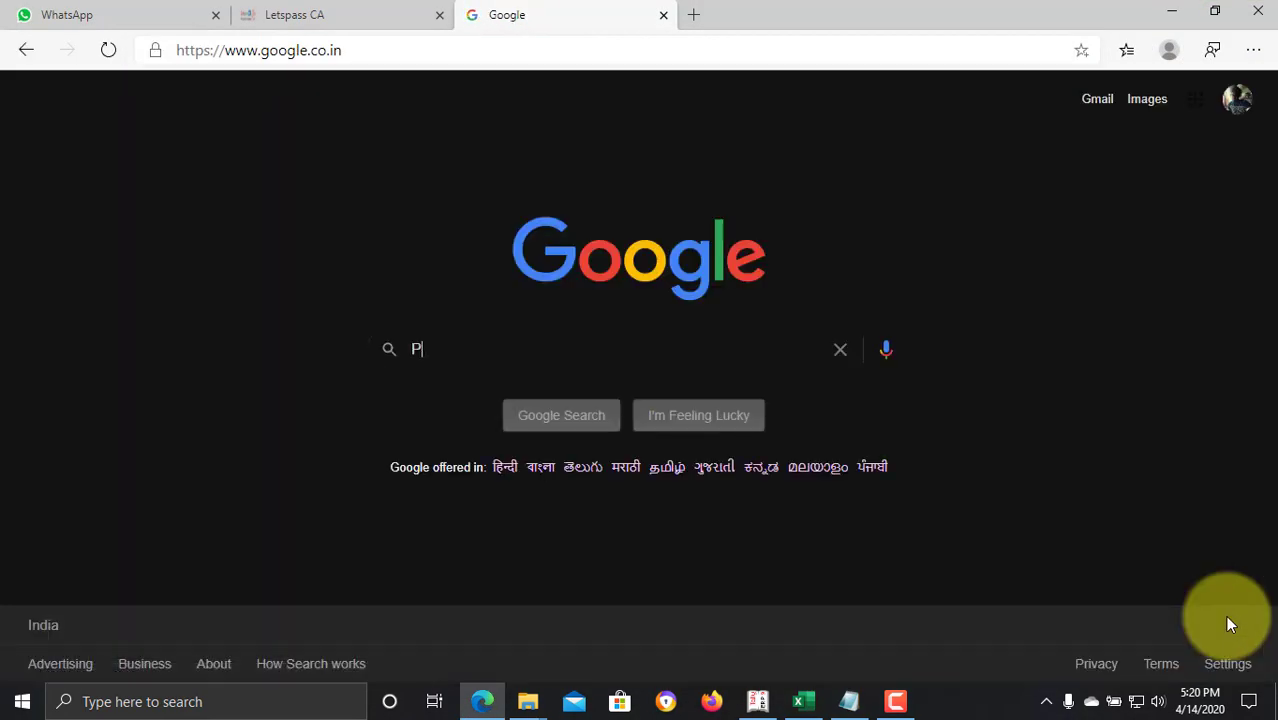
pyautogui.write('ower query')
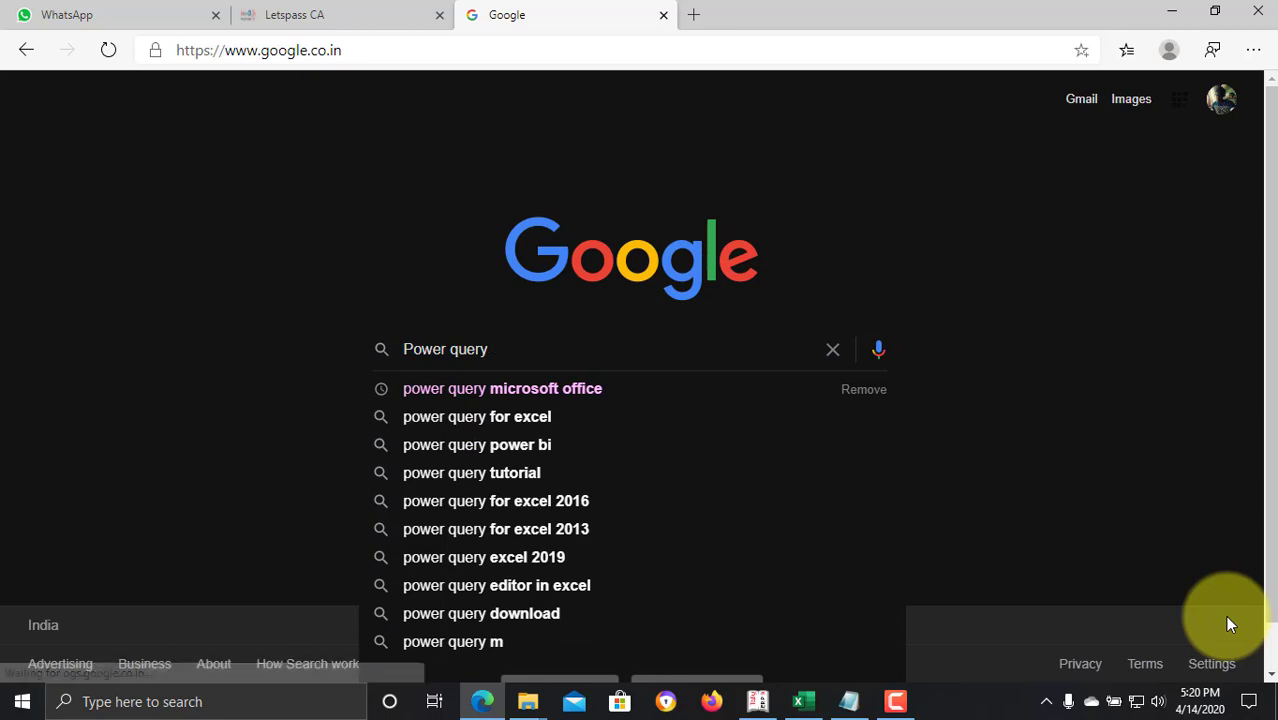
pyautogui.press('Down')
pyautogui.press('Return')
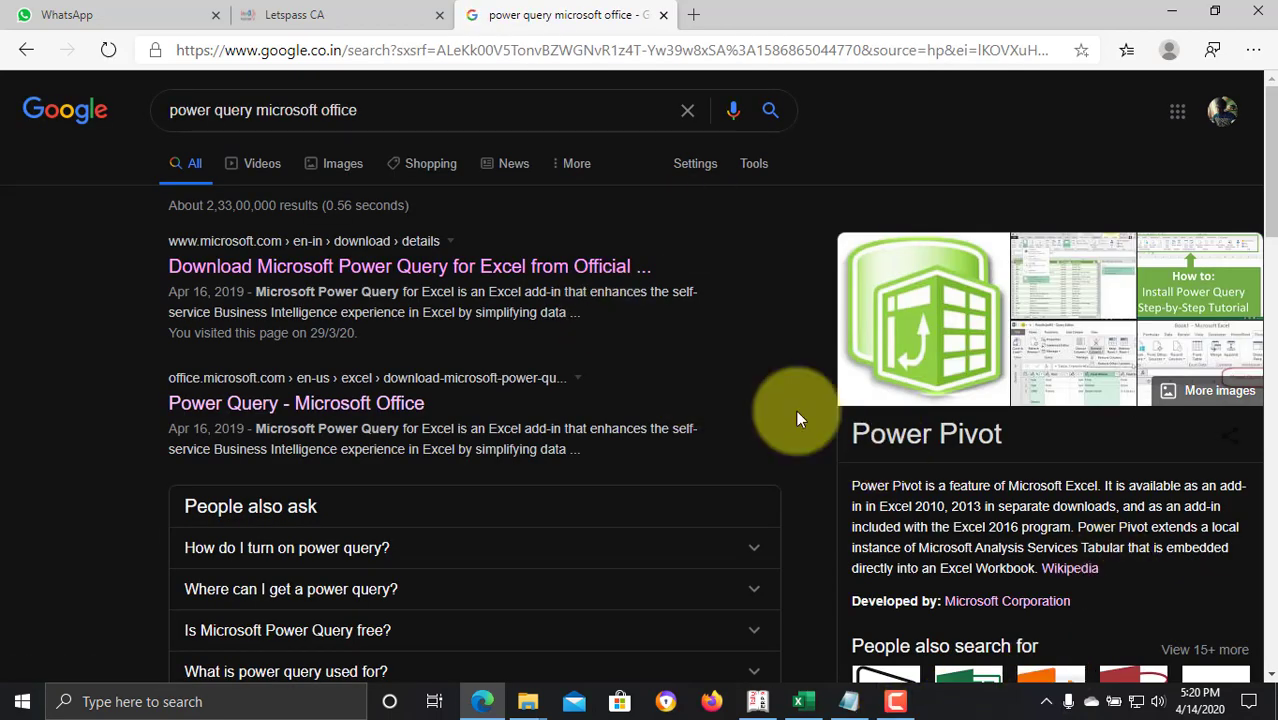
pyautogui.click(580, 268)
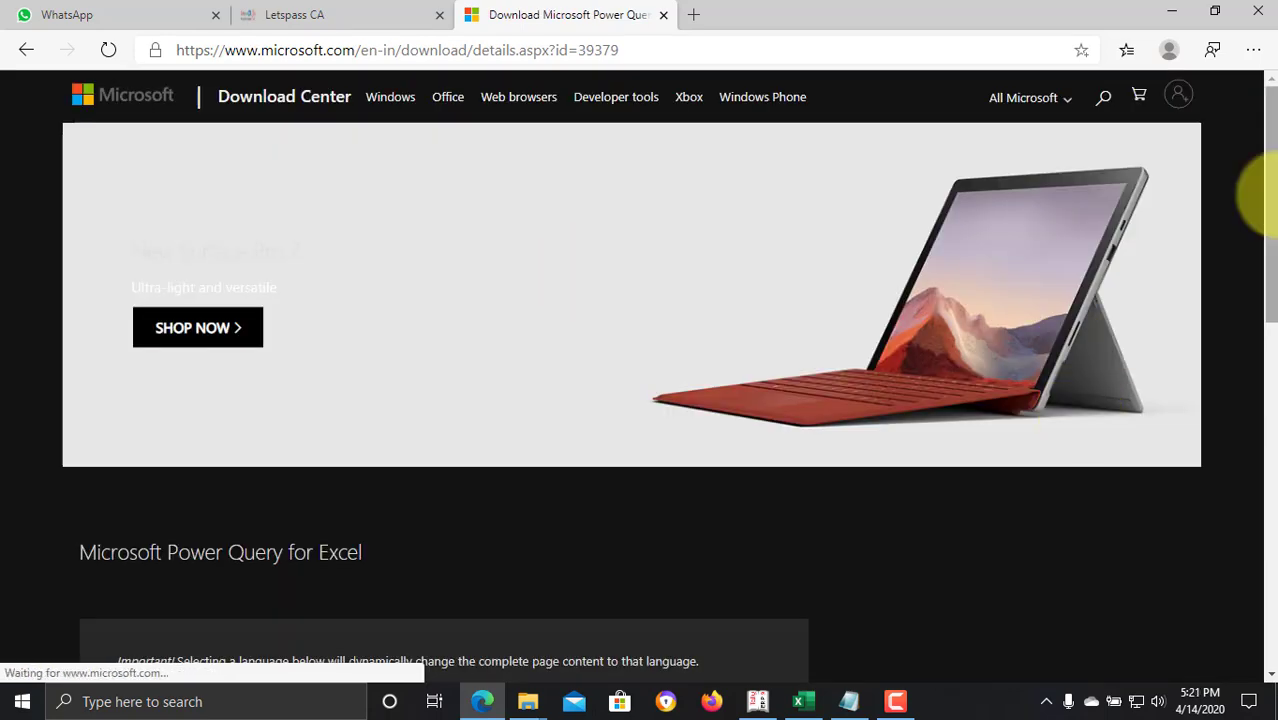
# Step: Choose English as the language for Microsoft Power Query for Excel and request its download
pyautogui.moveTo(1268, 195); pyautogui.dragTo(1268, 415)
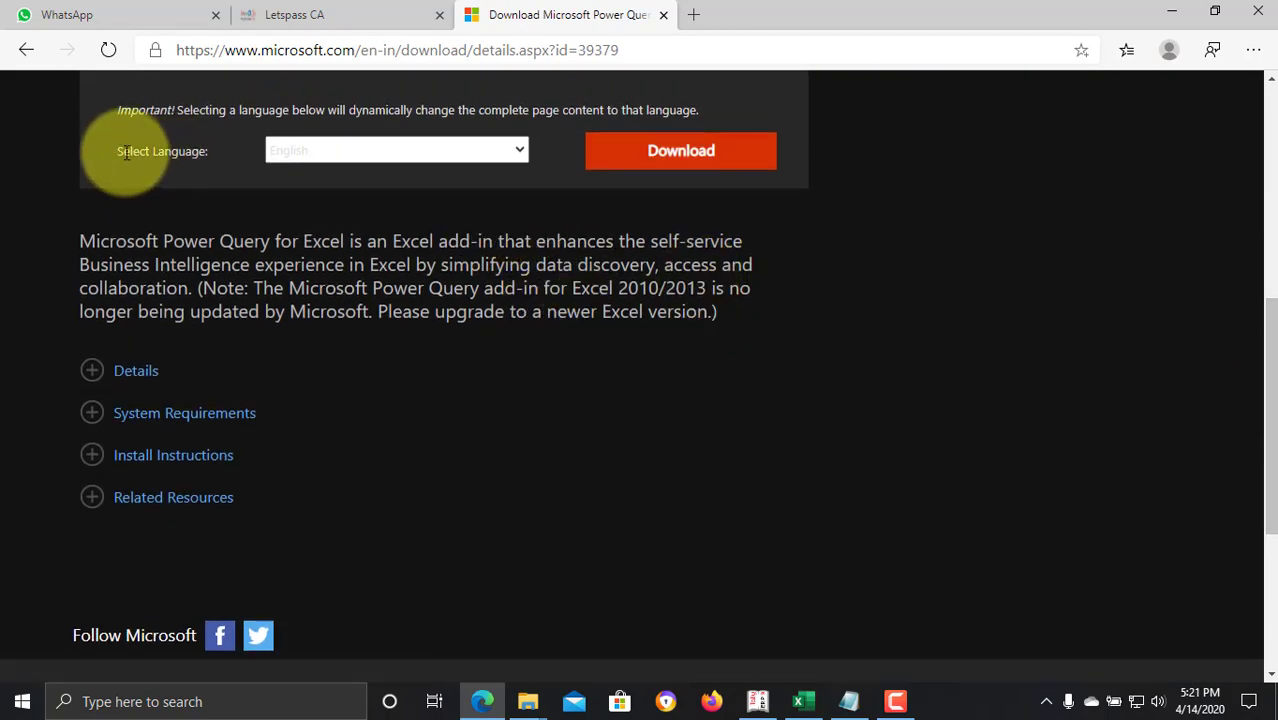
pyautogui.moveTo(114, 151); pyautogui.dragTo(222, 157)
pyautogui.click(495, 150)
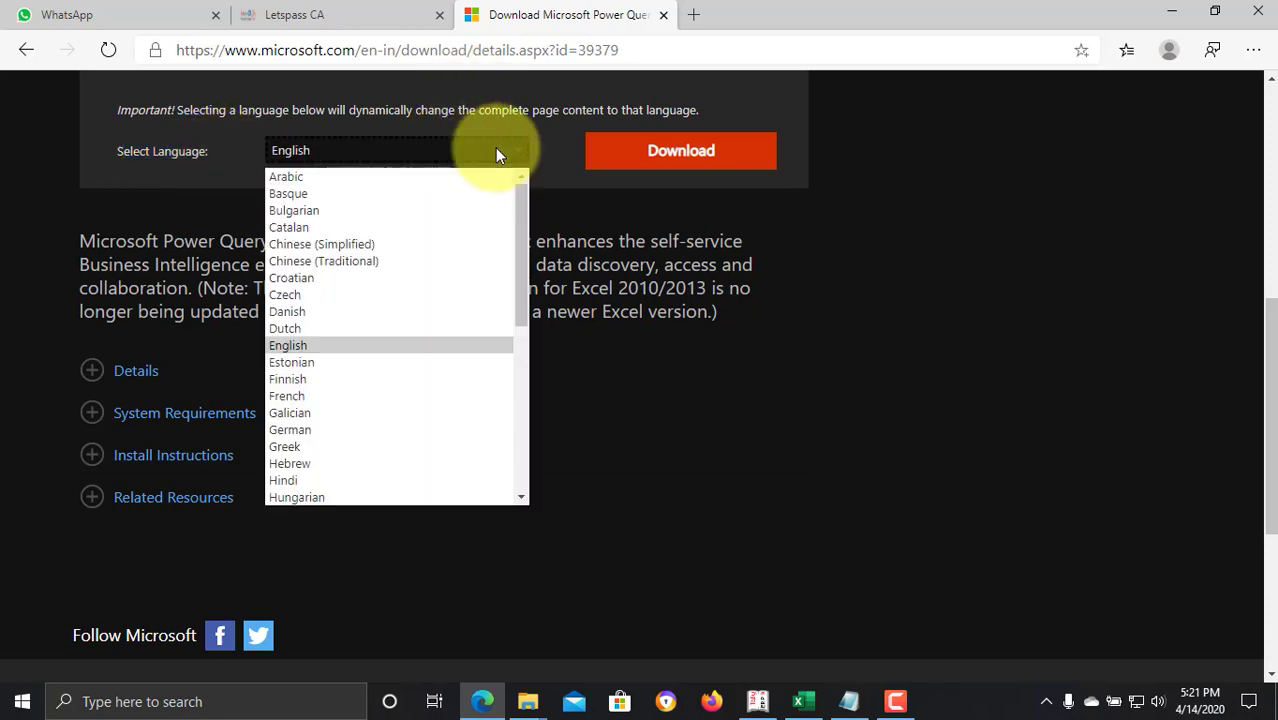
pyautogui.click(287, 348)
pyautogui.click(612, 152)
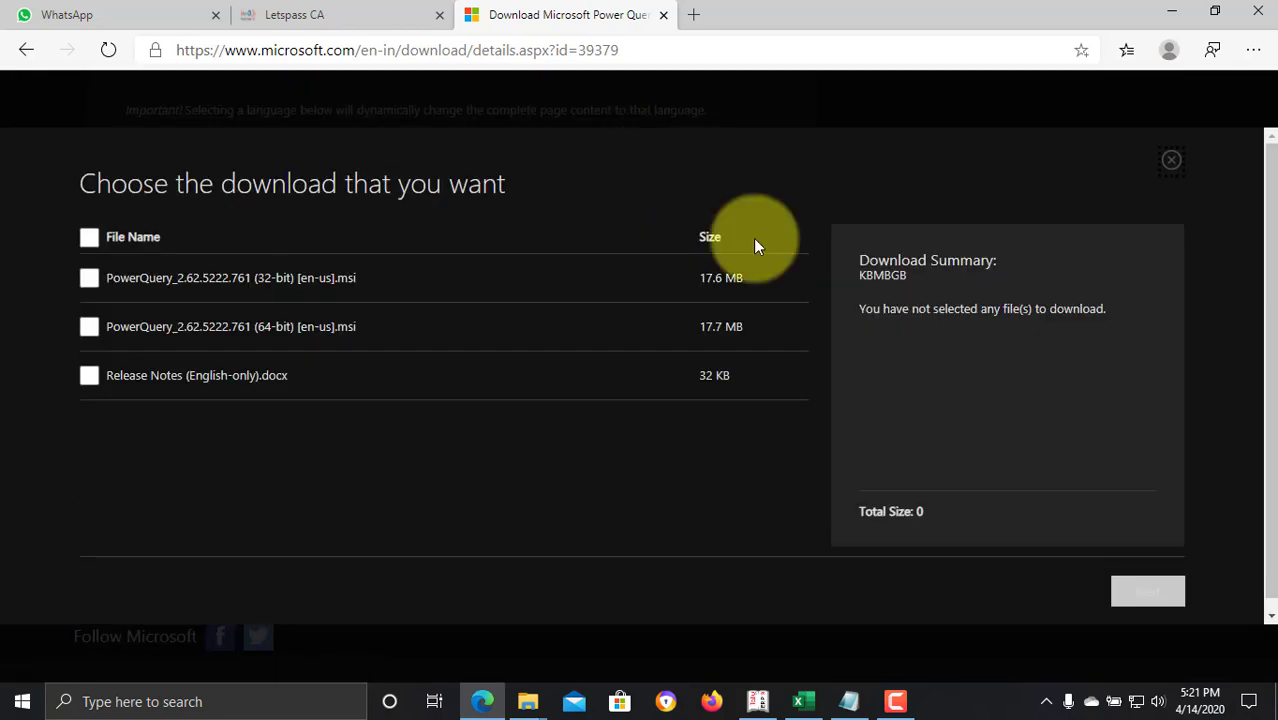
pyautogui.rightClick(368, 416)
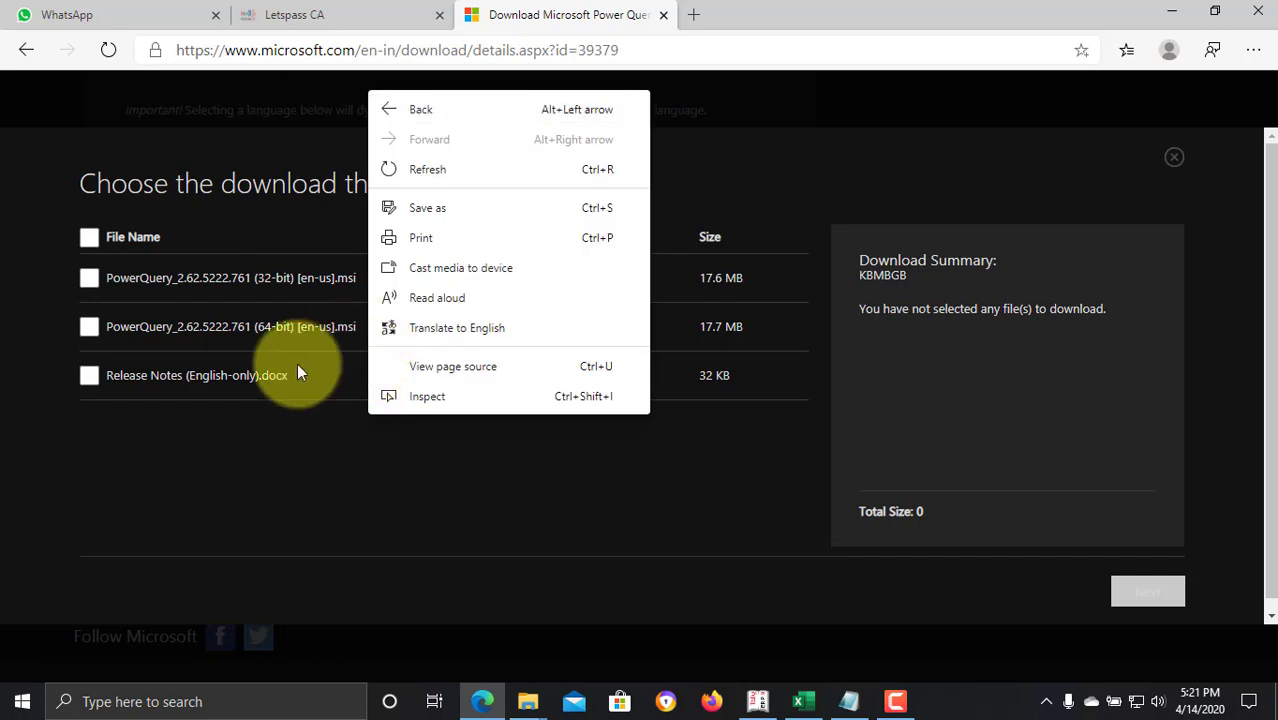
pyautogui.click(299, 365)
pyautogui.moveTo(358, 279); pyautogui.dragTo(86, 271)
pyautogui.moveTo(380, 310); pyautogui.dragTo(104, 312)
pyautogui.click(288, 320)
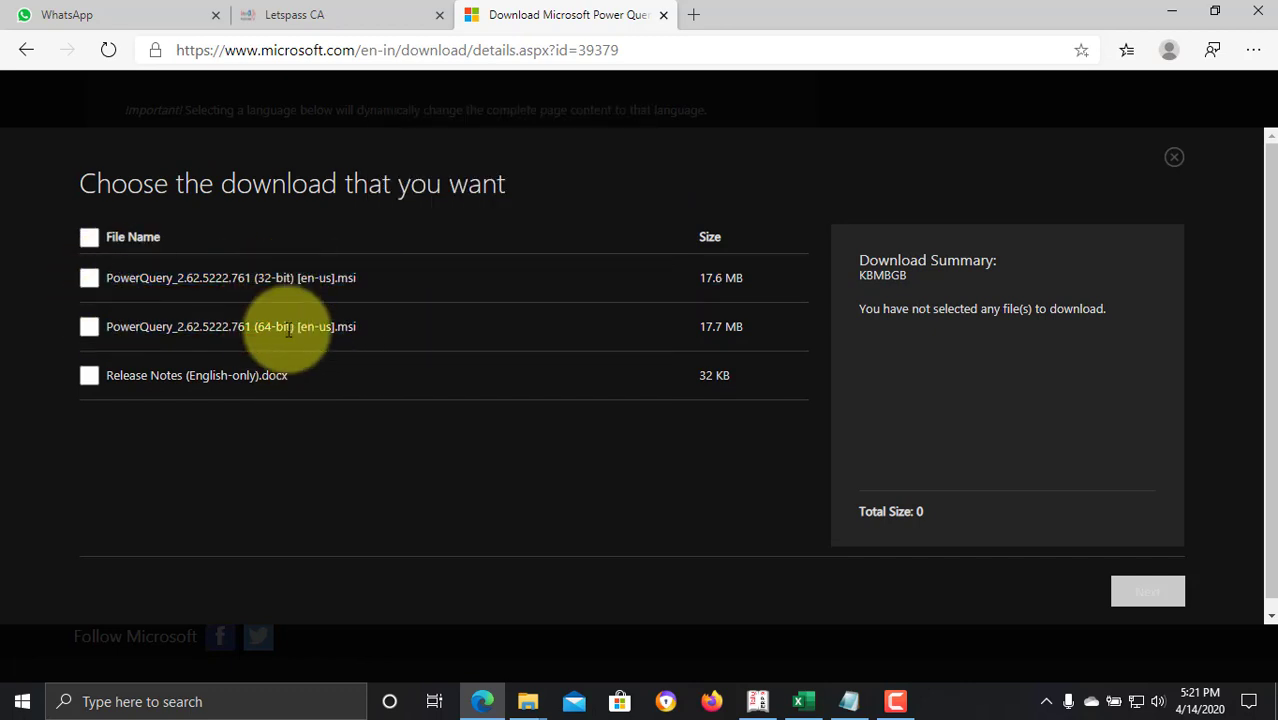
# Step: Select the 32-bit and 64-bit PowerQuery_2.62.5222.761 [en-us].msi files and start downloading them
pyautogui.click(89, 278)
pyautogui.click(89, 324)
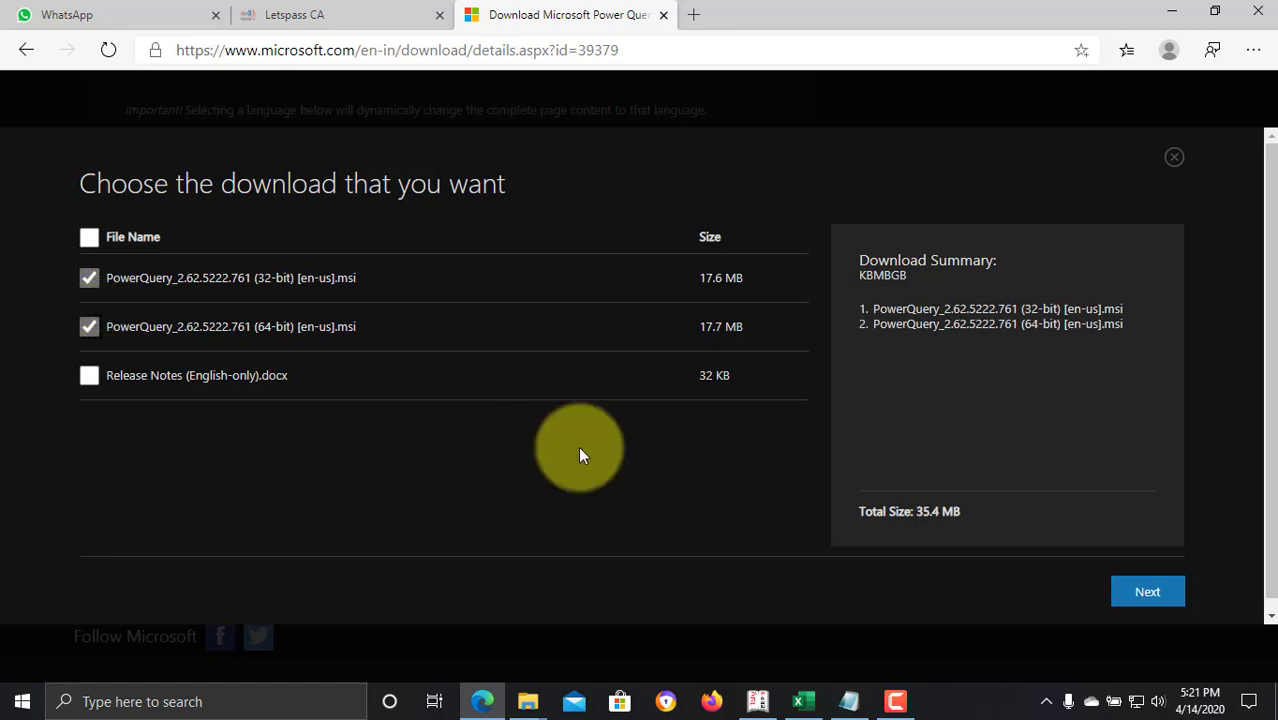
pyautogui.click(1145, 594)
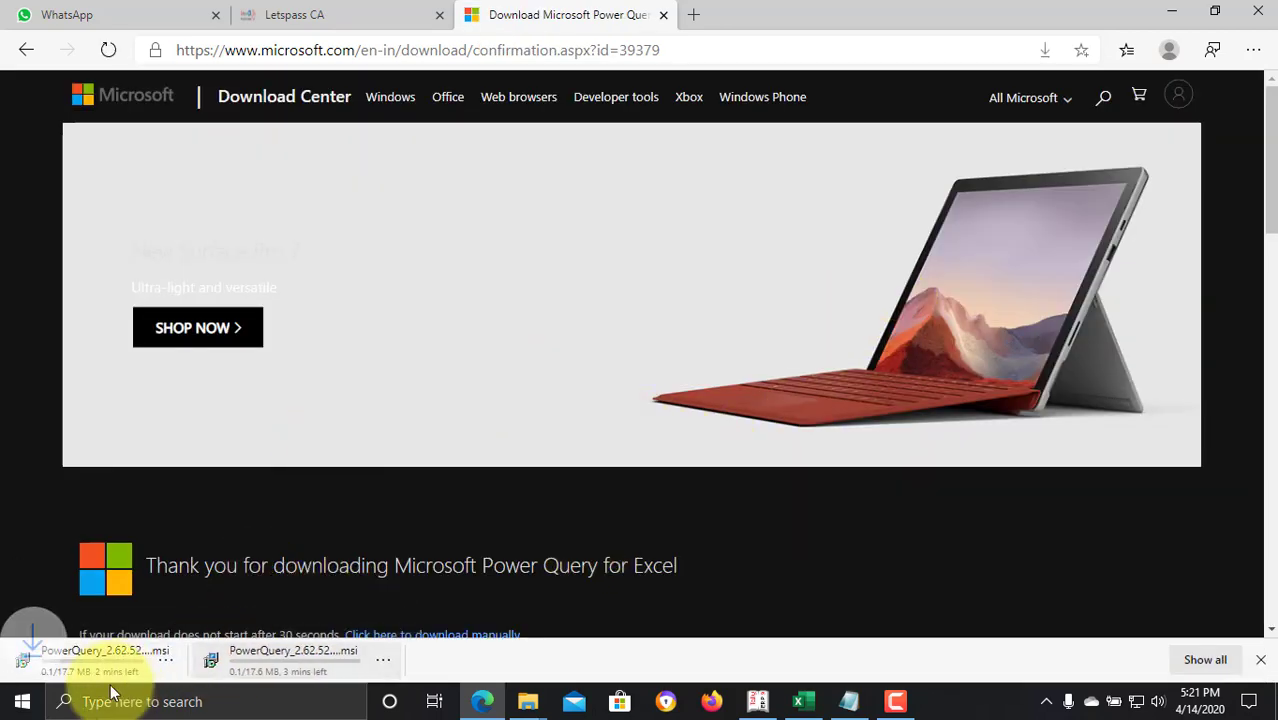
# Step: Cancel both running PowerQuery .msi downloads
pyautogui.click(196, 660)
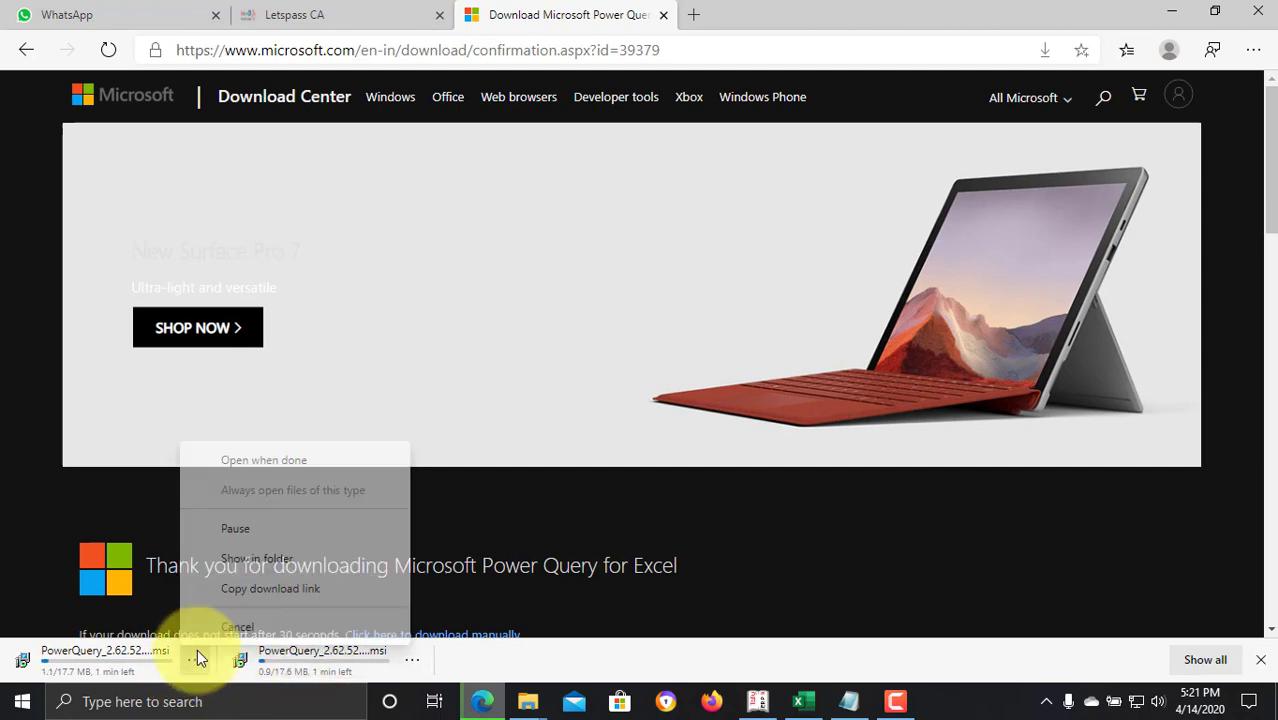
pyautogui.click(243, 627)
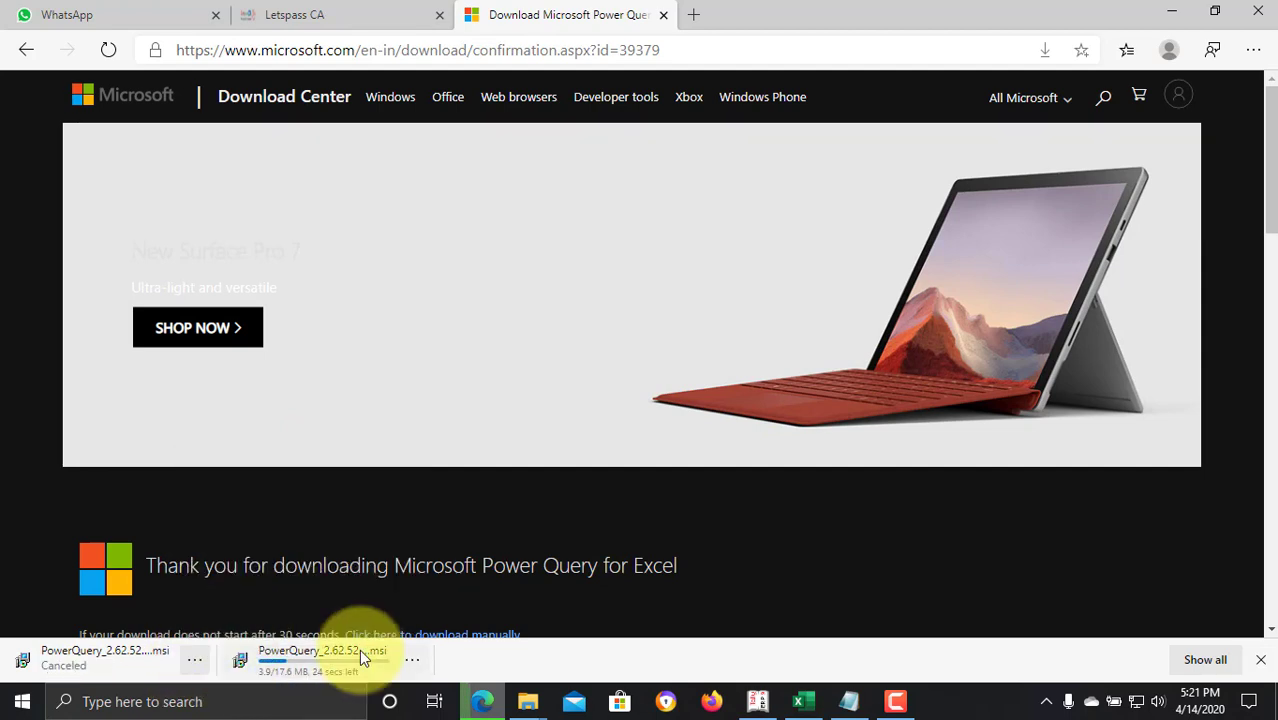
pyautogui.click(413, 660)
pyautogui.click(430, 628)
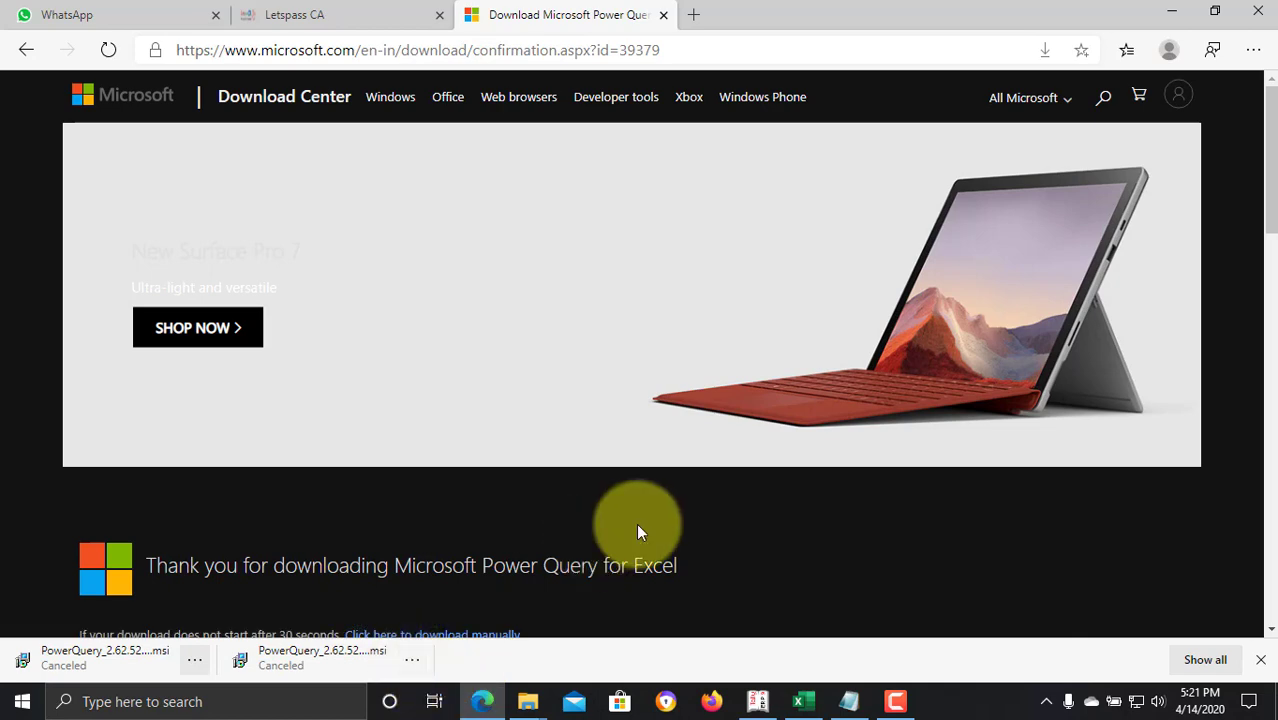
# Step: Switch to Notepad and write the note "After downloading , close all the currently open excel file and install the file."
pyautogui.click(1171, 12)
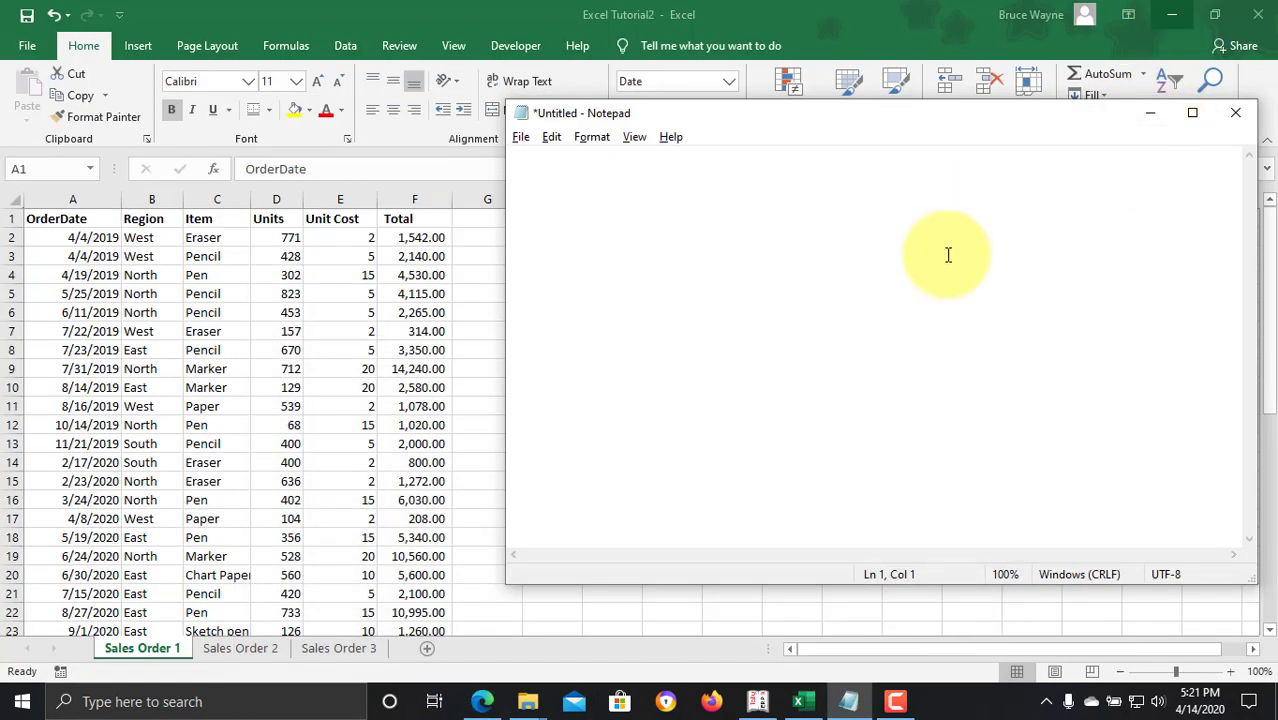
pyautogui.write('After downloading ')
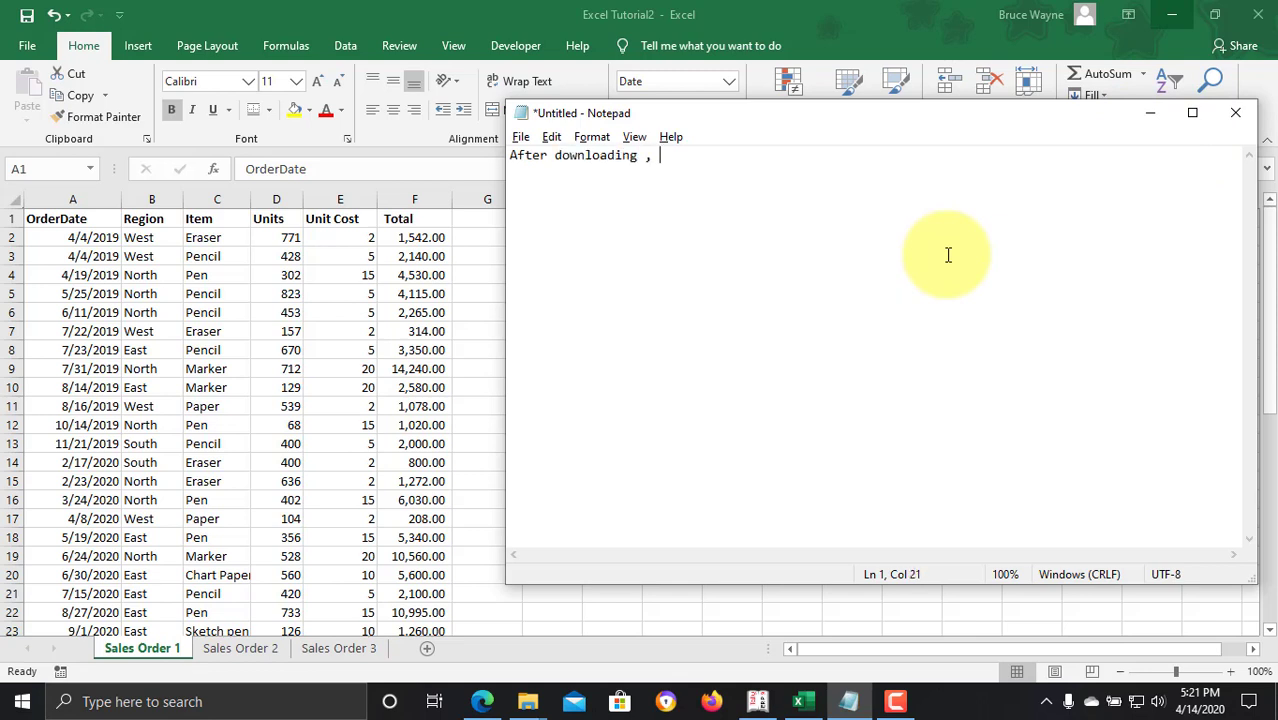
pyautogui.write(', close all the currently ')
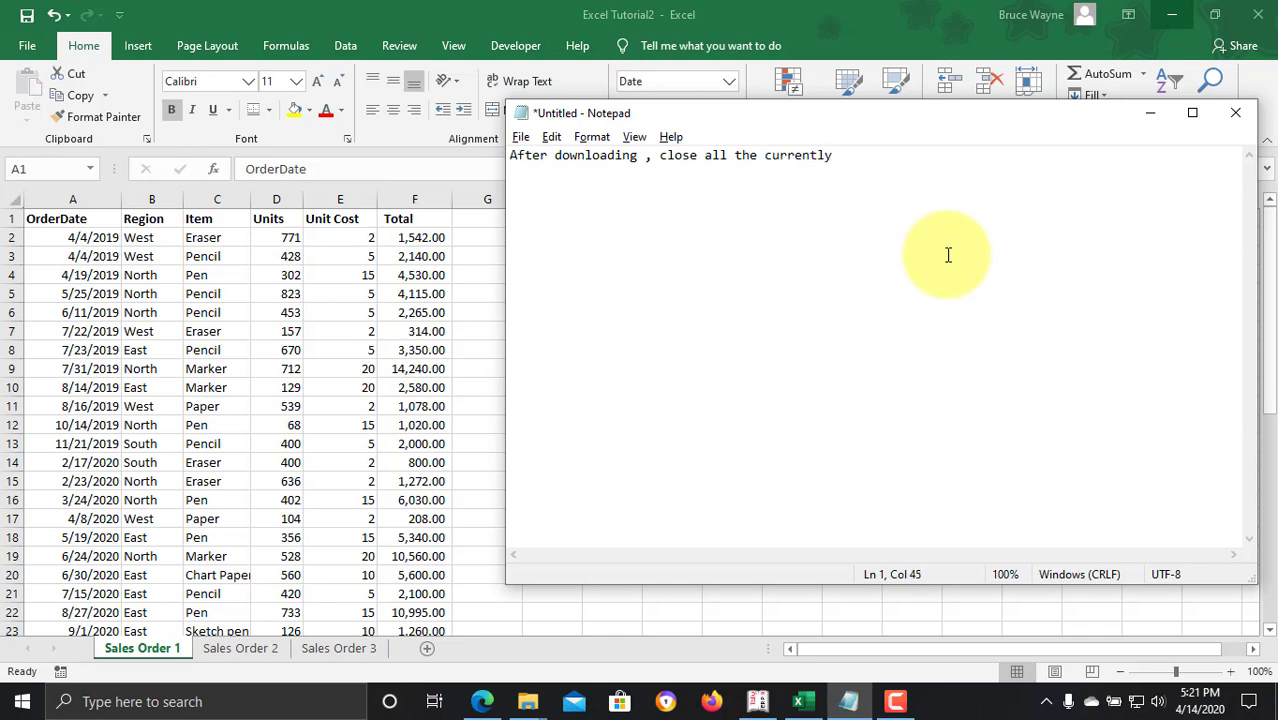
pyautogui.write('opme')
pyautogui.write('xcel fo')
pyautogui.write('ile and insty')
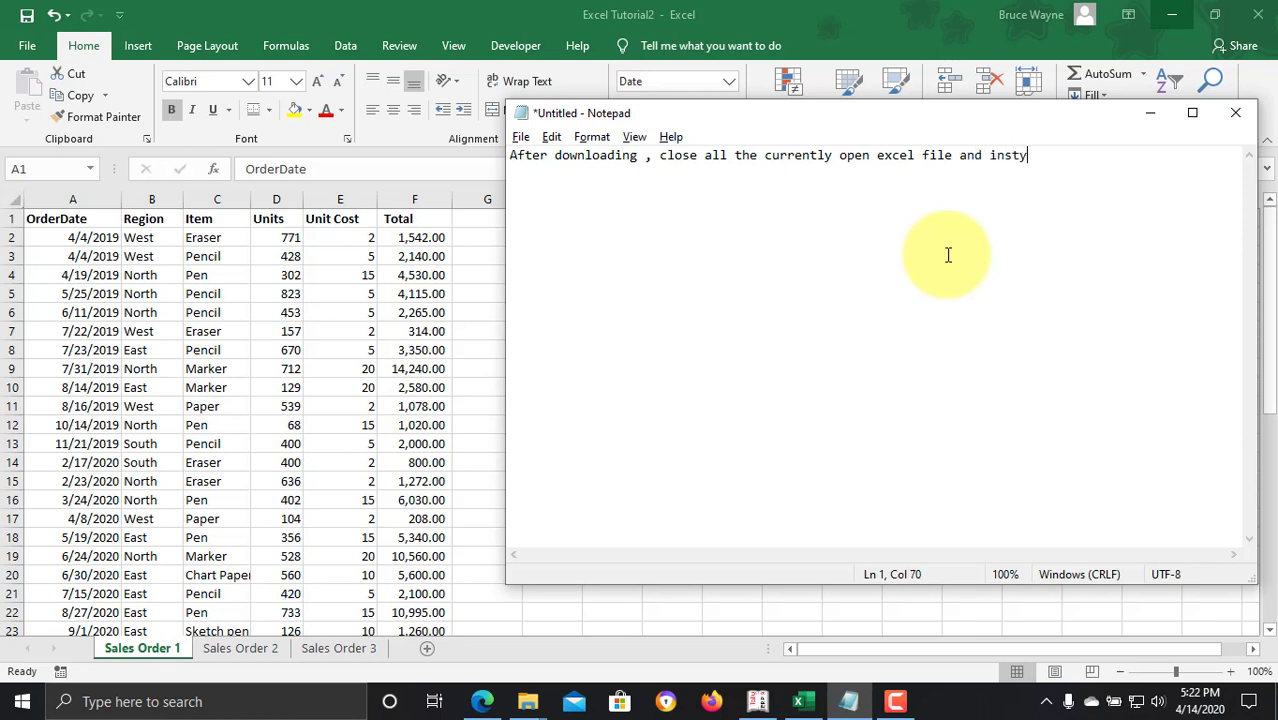
pyautogui.press('BackSpace')
pyautogui.write('all the file.')
# Step: Erase the whole installation note and minimize Notepad to return to the Excel Tutorial2 workbook
pyautogui.hotkey('ctrl', 'a')
pyautogui.press('BackSpace')
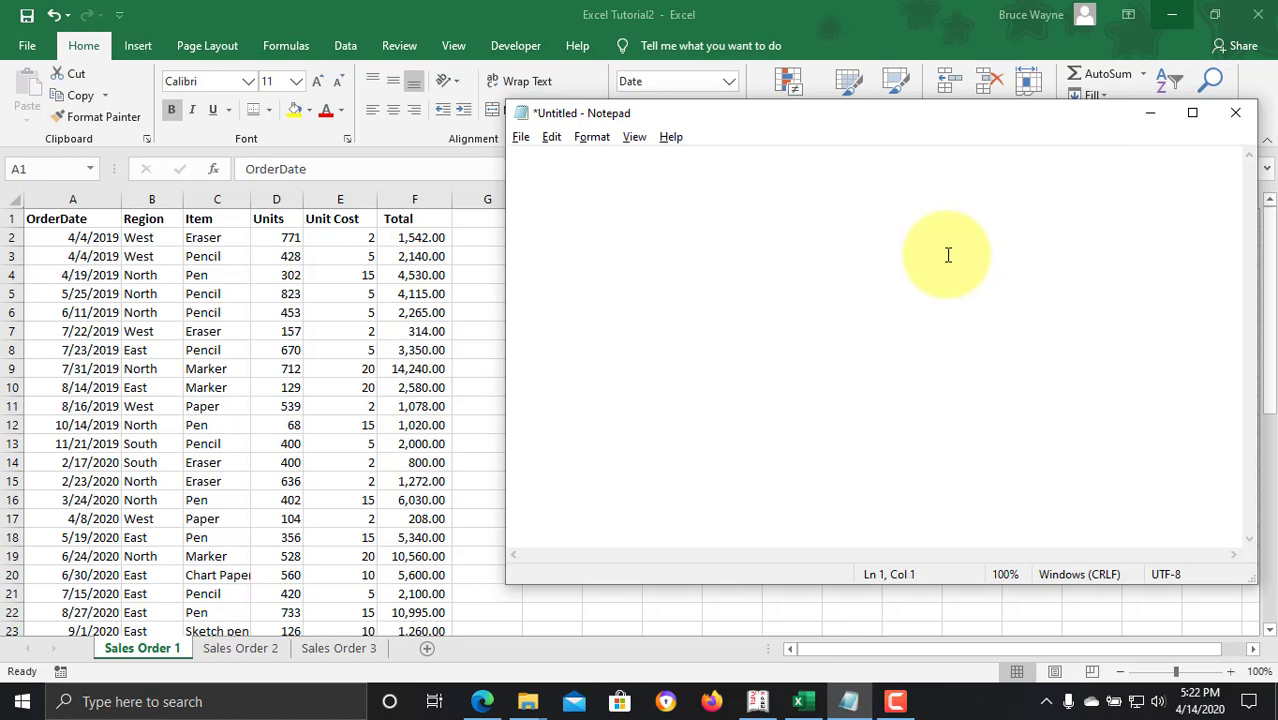
pyautogui.click(1150, 113)
pyautogui.press('Right')
pyautogui.press('Left')
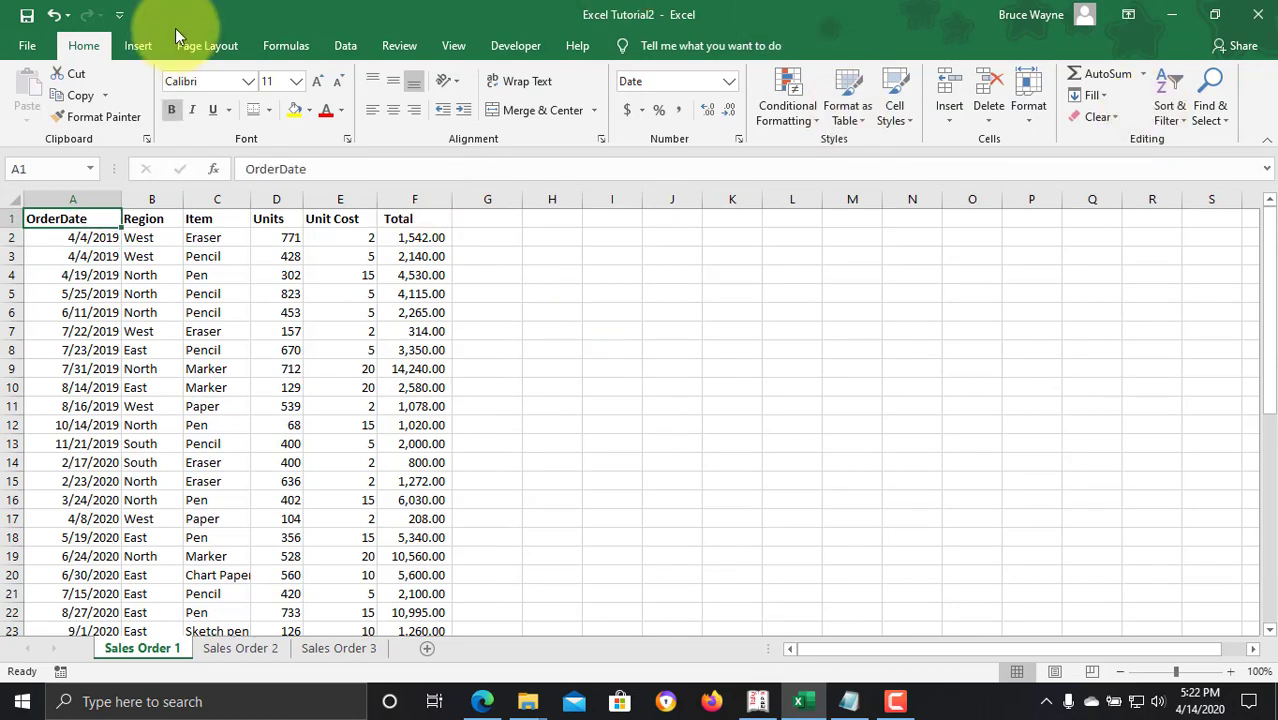
# Step: Look up the Blank Query command among the other sources for a new query, and close the list without creating one
pyautogui.click(344, 47)
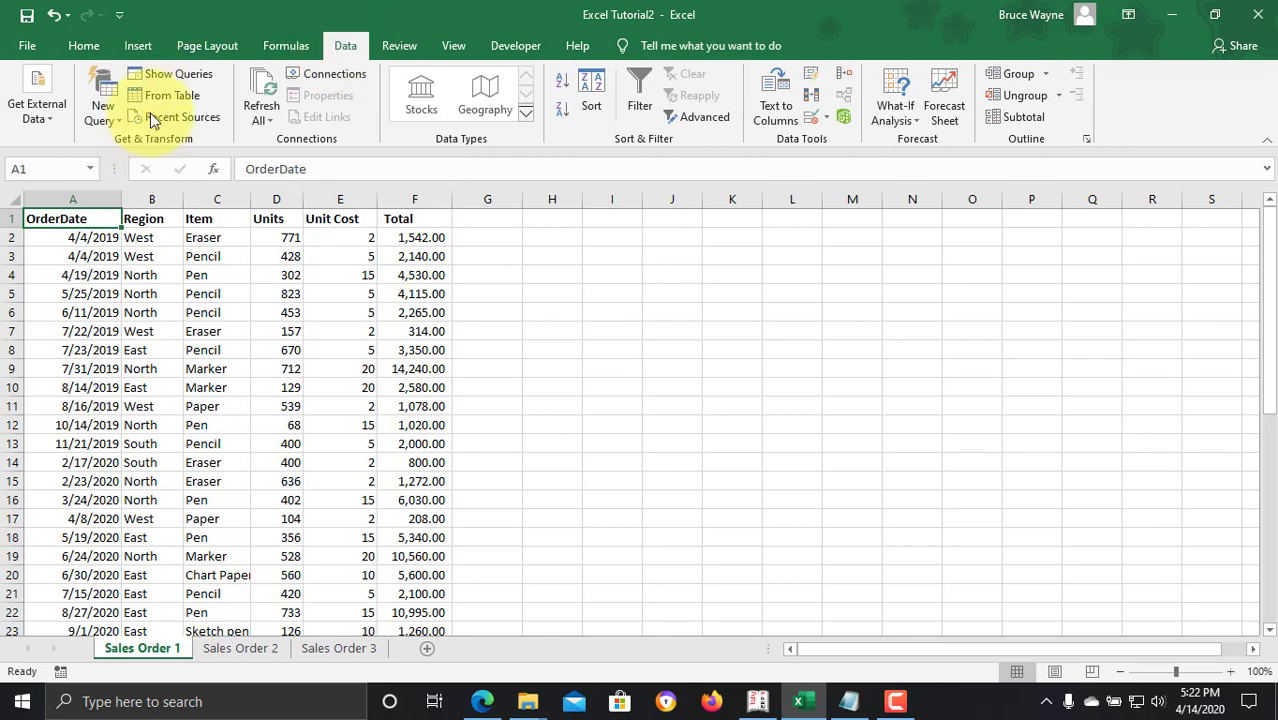
pyautogui.click(110, 118)
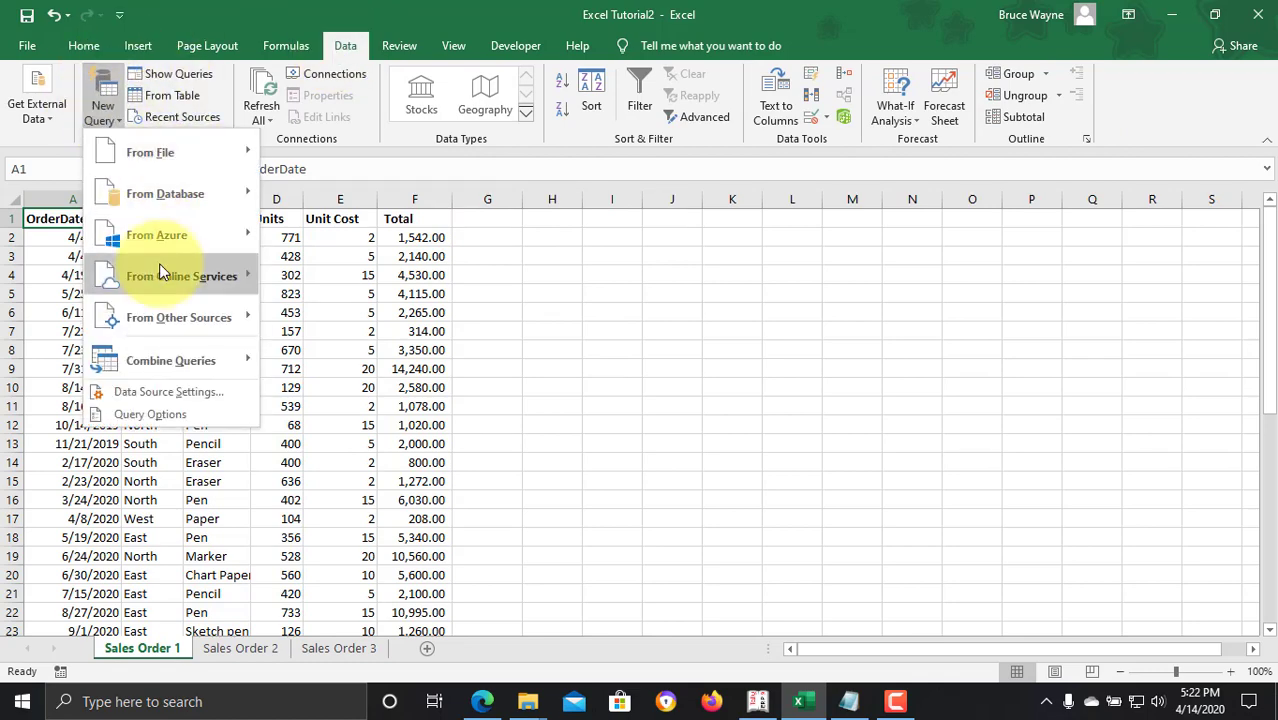
pyautogui.moveTo(207, 315)
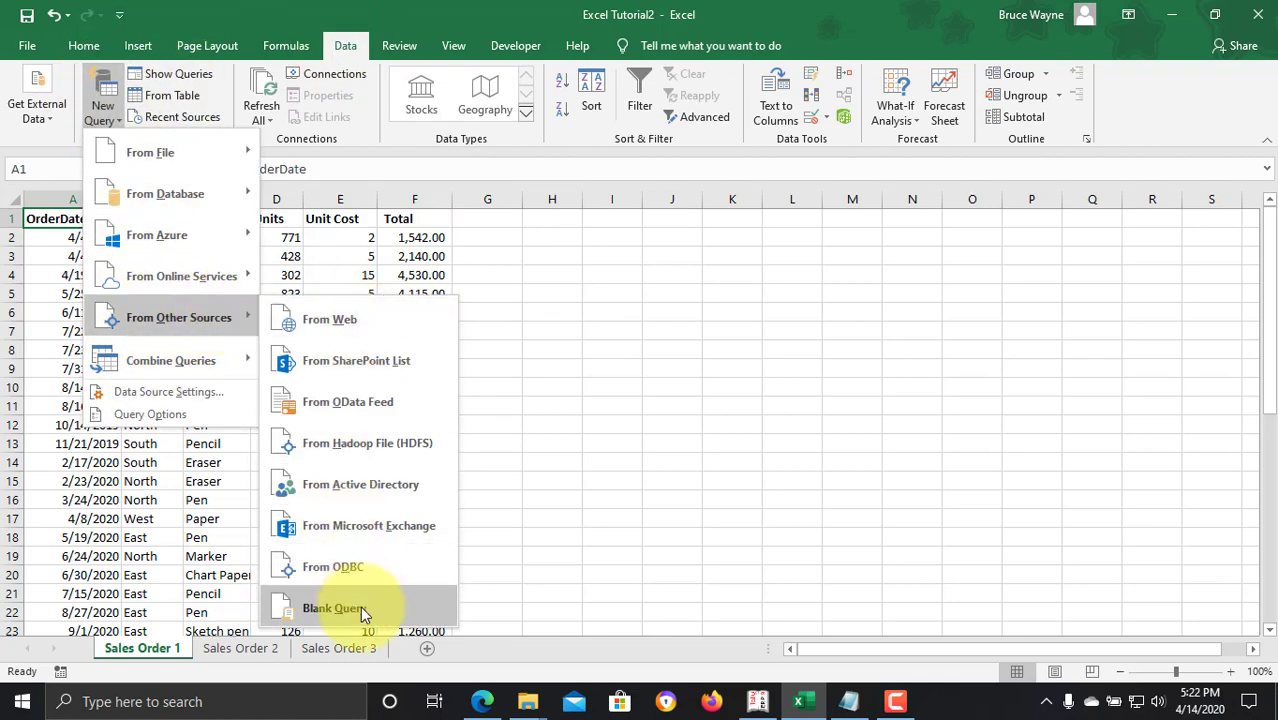
pyautogui.click(425, 600)
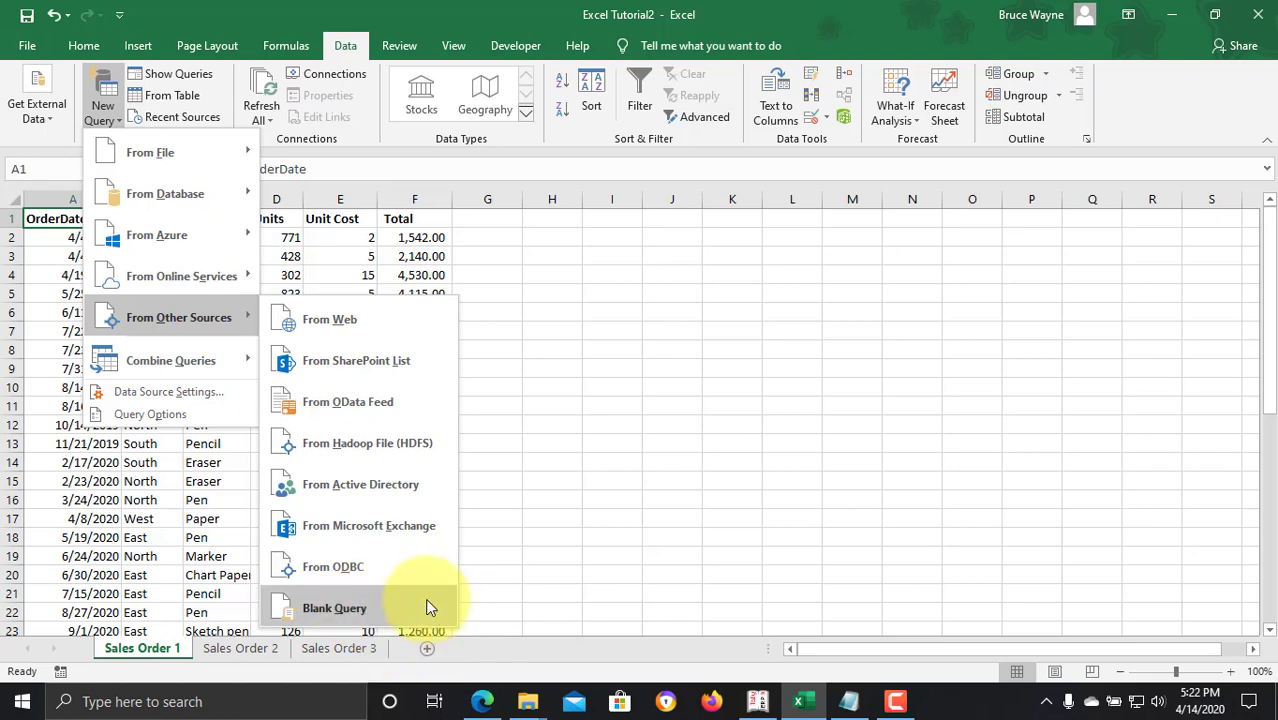
pyautogui.press('Right')
pyautogui.press('Down')
pyautogui.press('Up')
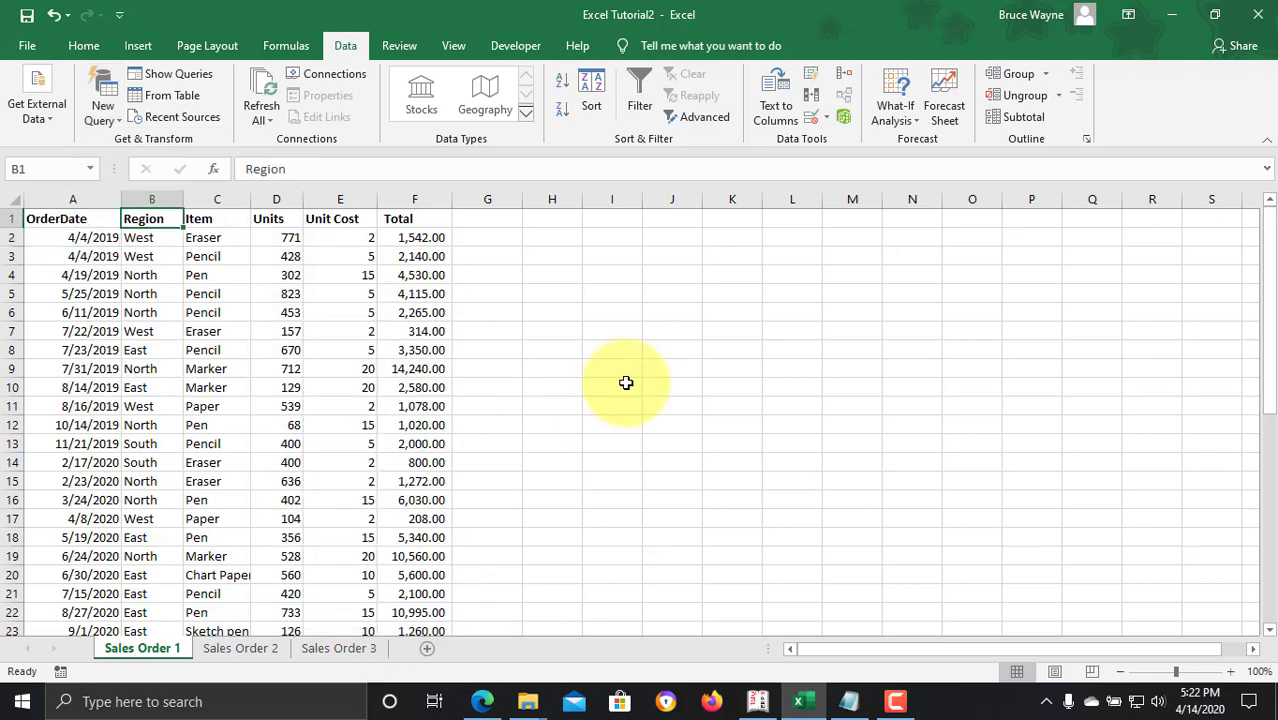
# Step: Examine the order data on the Sales Order 1, Sales Order 2 and Sales Order 3 sheets
pyautogui.hotkey('ctrl', 'pagedown')
pyautogui.hotkey('ctrl', 'pagedown')
pyautogui.hotkey('ctrl', 'pageup')
pyautogui.hotkey('ctrl', 'pageup')
pyautogui.press('Left')
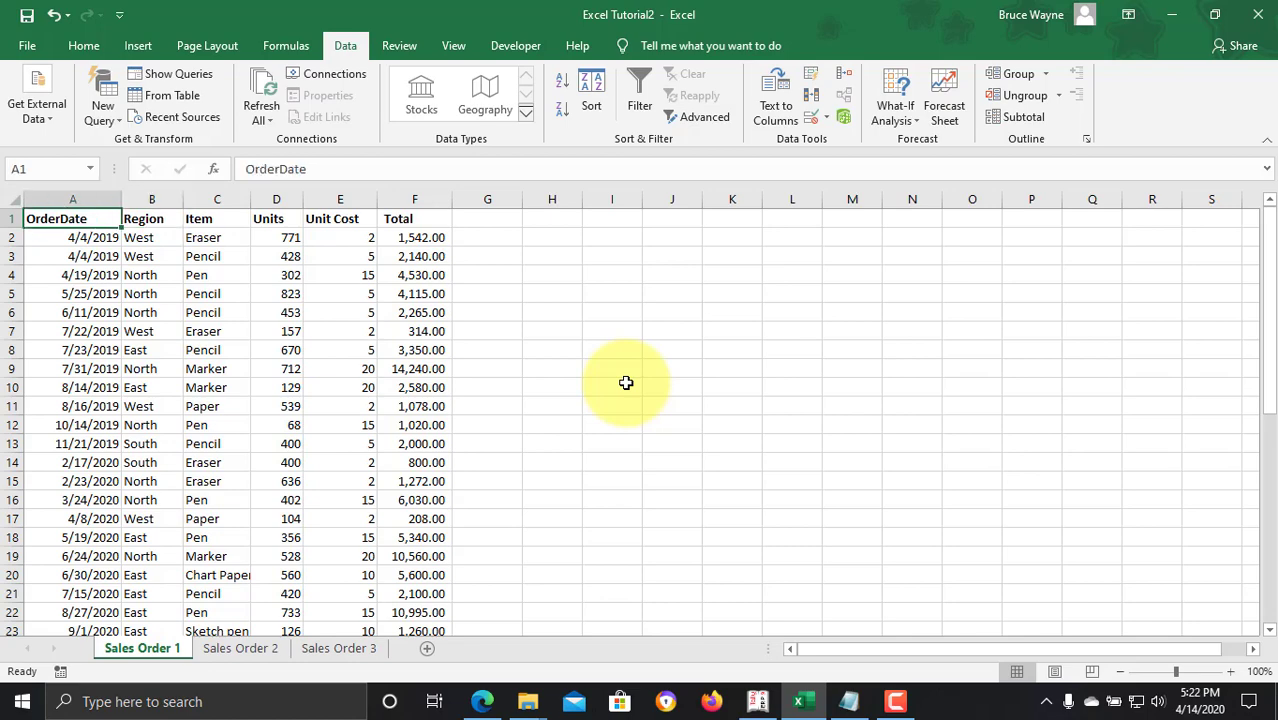
pyautogui.hotkey('ctrl', 'pagedown')
pyautogui.hotkey('ctrl', 'pagedown')
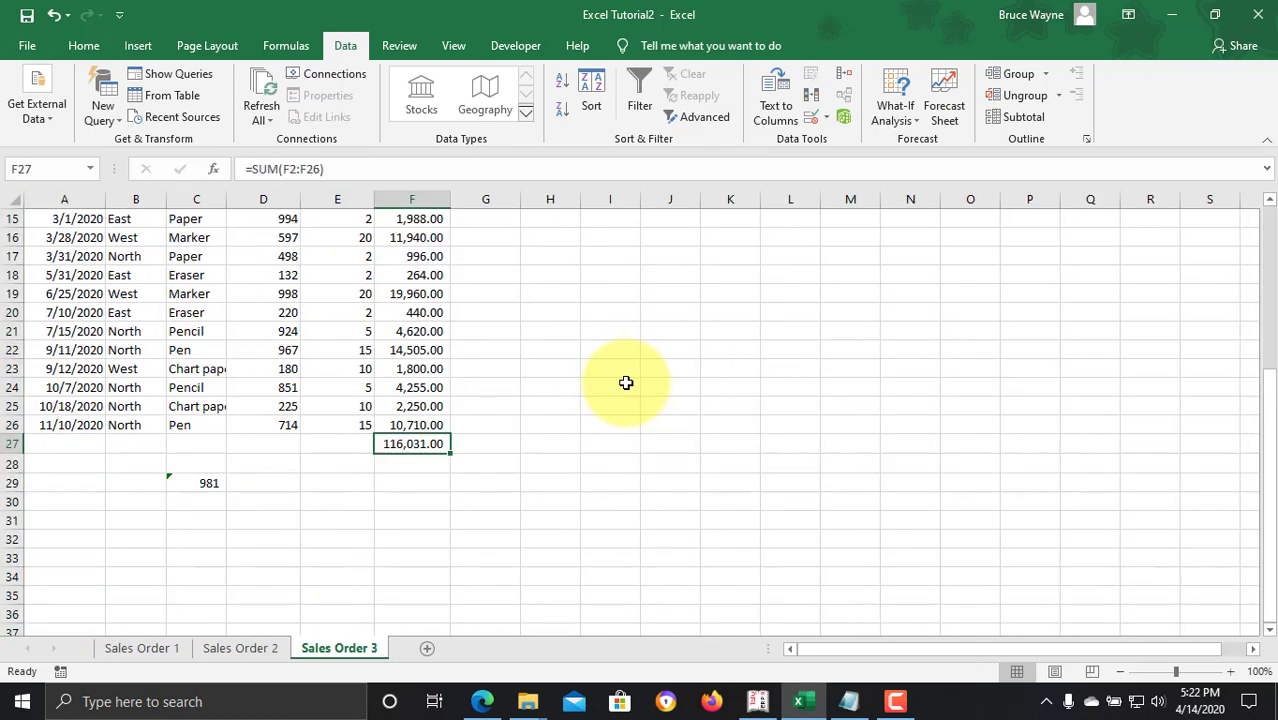
pyautogui.hotkey('ctrl', 'Up')
pyautogui.hotkey('ctrl', 'pageup')
pyautogui.hotkey('ctrl', 'Up')
pyautogui.press('Left')
pyautogui.press('Left')
pyautogui.press('Left')
pyautogui.press('Left')
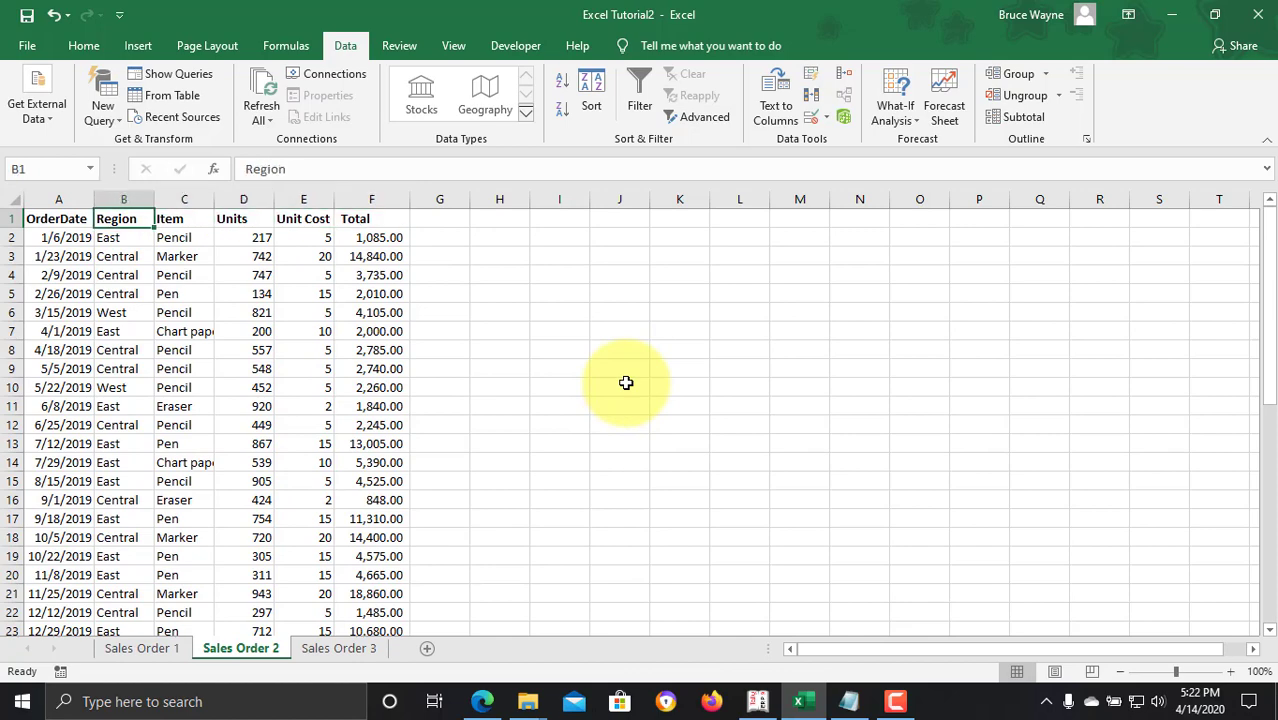
pyautogui.hotkey('ctrl', 'pageup')
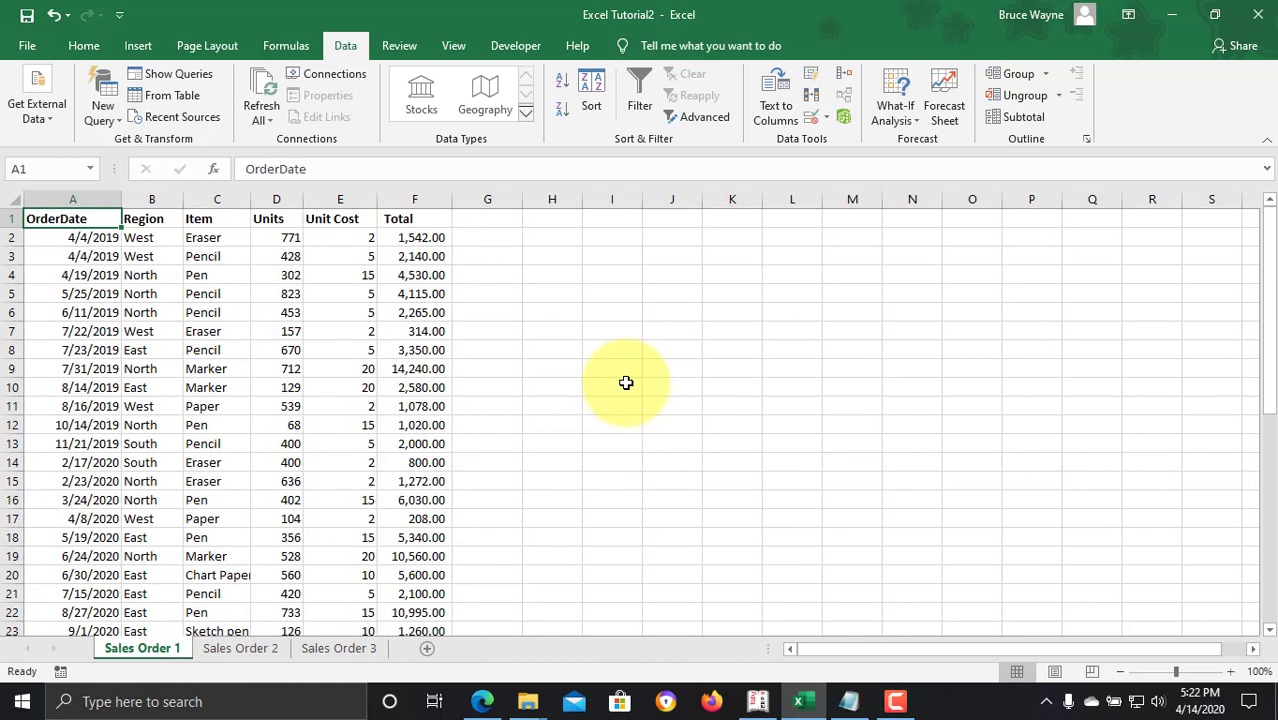
pyautogui.press('Right')
pyautogui.press('Right')
pyautogui.press('Left')
pyautogui.press('Left')
pyautogui.hotkey('ctrl', 'Right')
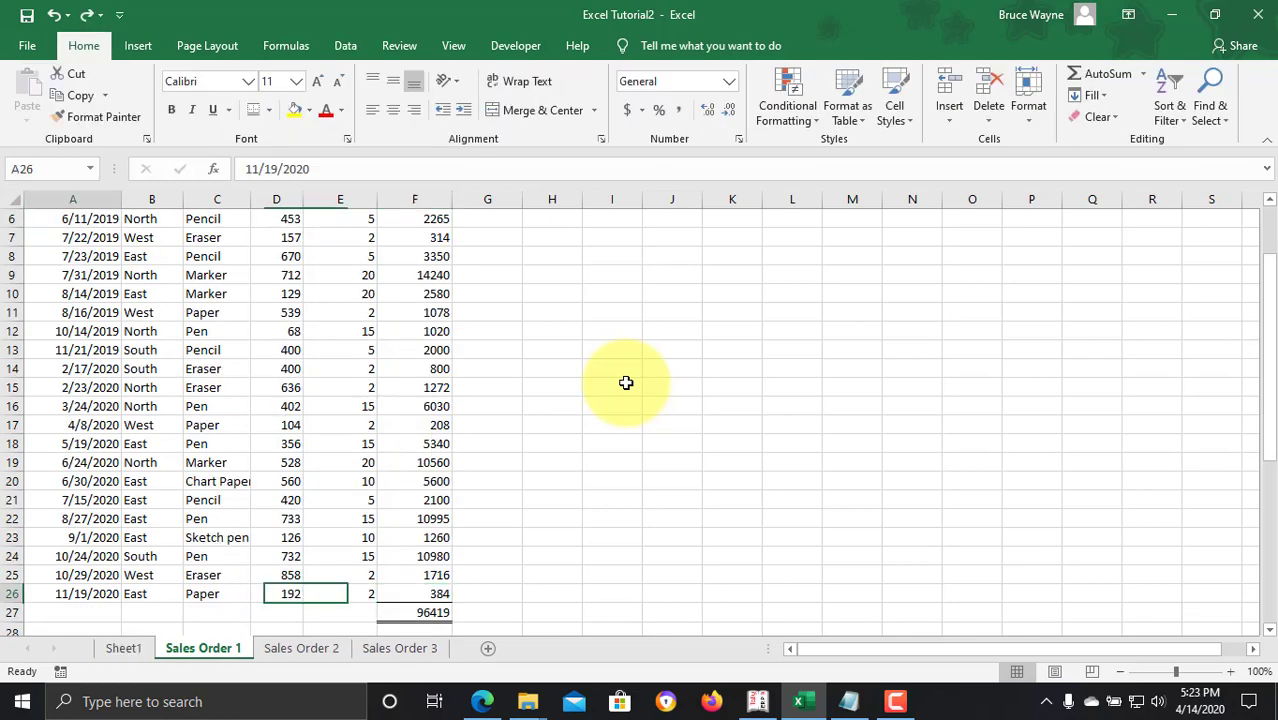
# Step: Convert range A1:F26 on Sales Order 1 into a table with headers, and delete the Sheet1 worksheet
pyautogui.press('Home')
pyautogui.hotkey('ctrl', 'shift', 'Right')
pyautogui.hotkey('ctrl', 'shift', 'Up')
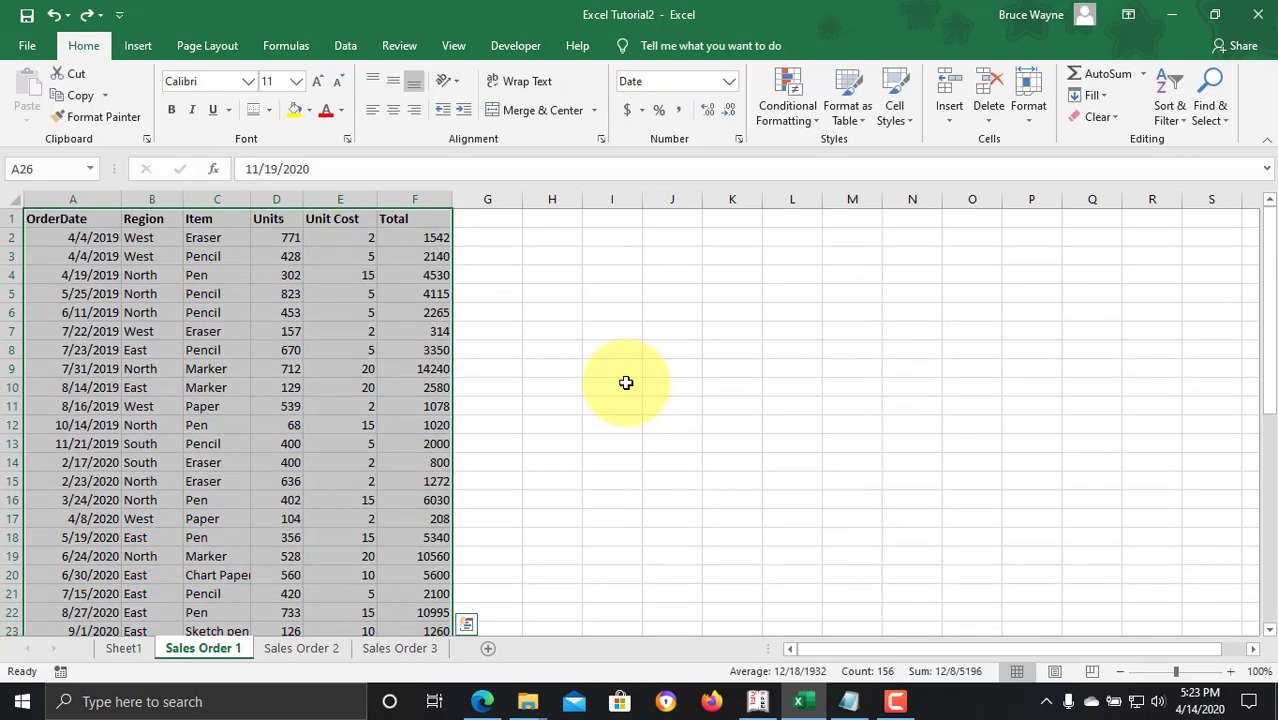
pyautogui.press('alt')
pyautogui.press('n')
pyautogui.press('t')
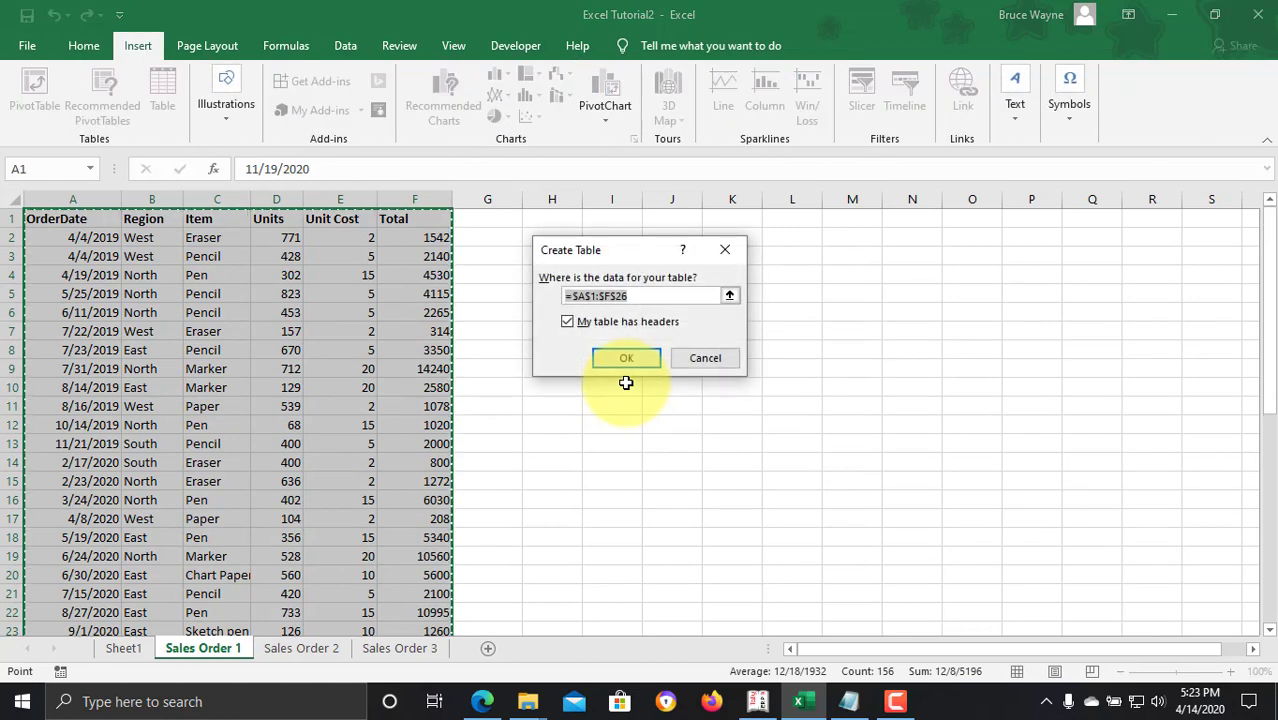
pyautogui.press('Return')
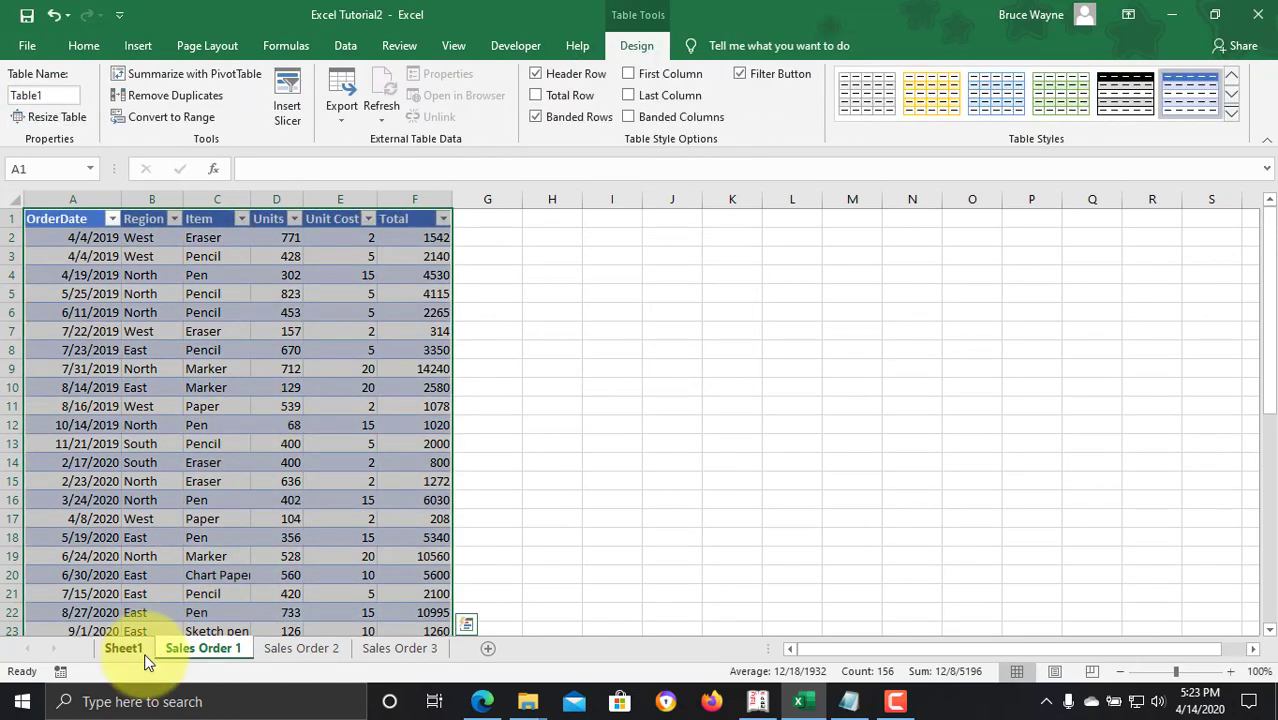
pyautogui.rightClick(142, 650)
pyautogui.click(196, 460)
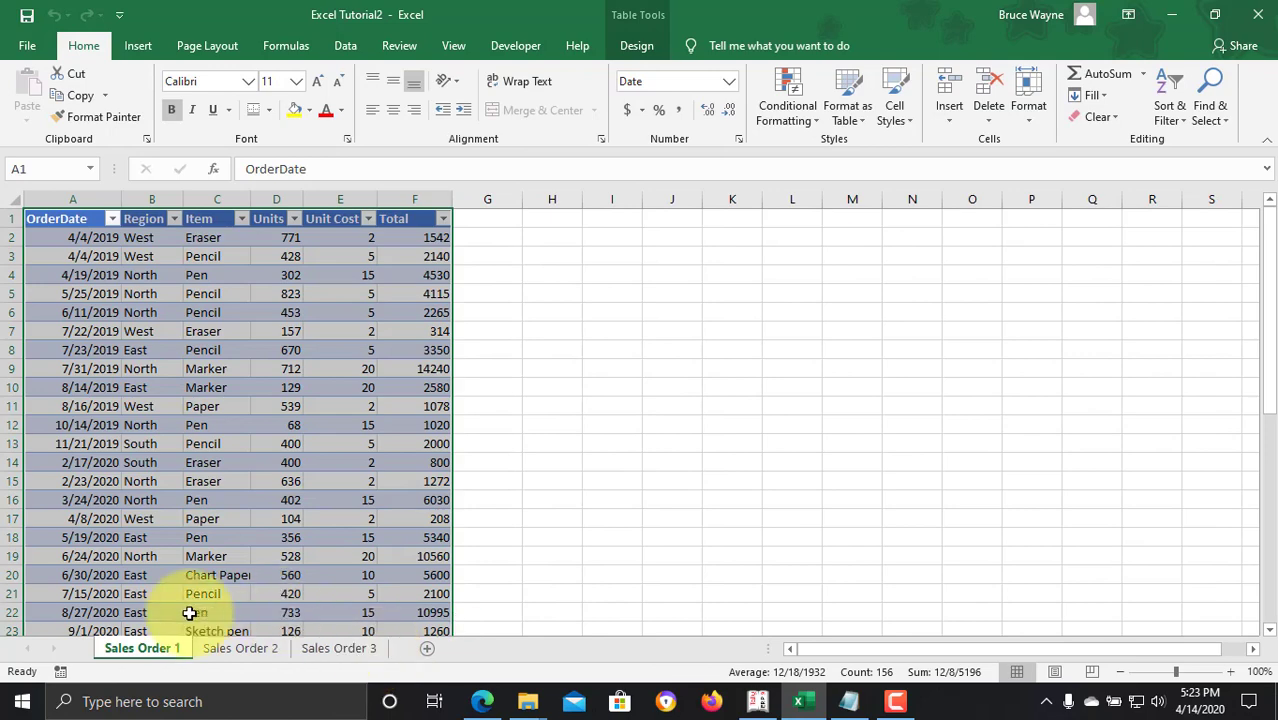
# Step: Convert range A1:F44 on the Sales Order 2 sheet into a table with headers, leaving out the total row
pyautogui.click(222, 654)
pyautogui.press('Left')
pyautogui.hotkey('shift', 'Right')
pyautogui.press('Right')
pyautogui.press('Right')
pyautogui.press('Right')
pyautogui.press('Left')
pyautogui.press('Left')
pyautogui.press('Left')
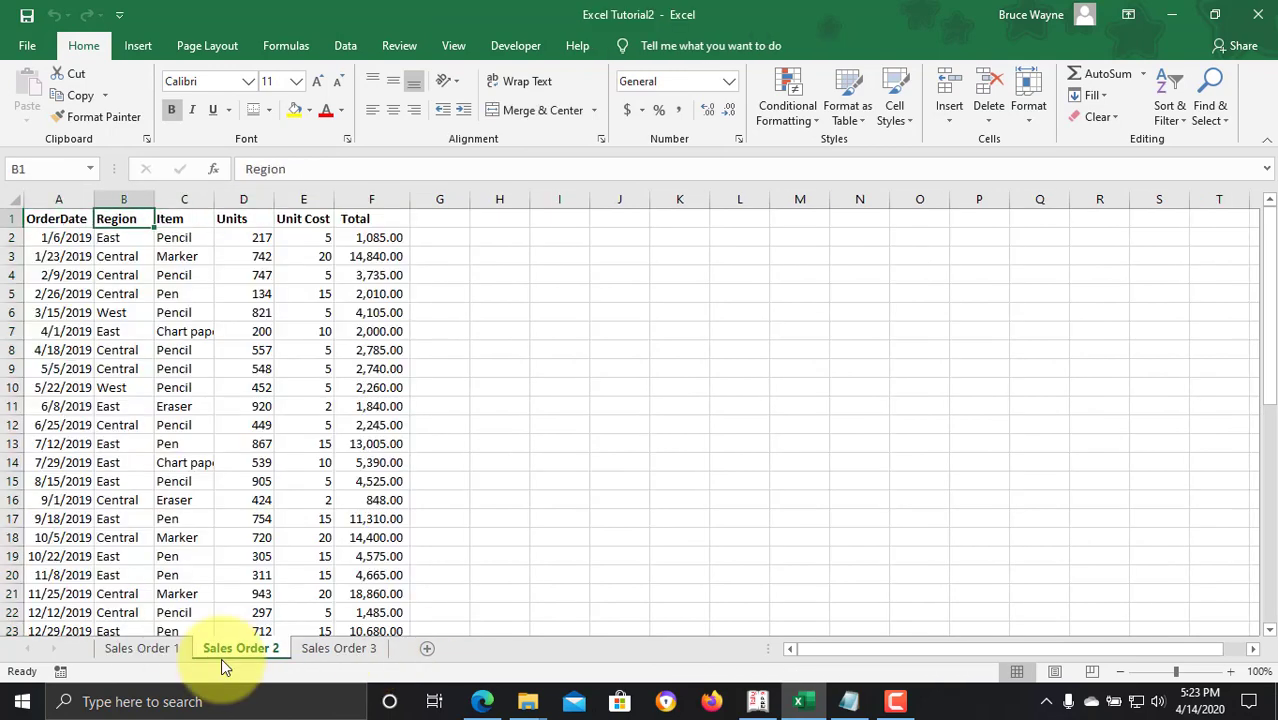
pyautogui.hotkey('shift', 'Right')
pyautogui.hotkey('shift', 'Right')
pyautogui.hotkey('shift', 'Right')
pyautogui.hotkey('shift', 'Right')
pyautogui.hotkey('shift', 'Right')
pyautogui.hotkey('ctrl', 'shift', 'Down')
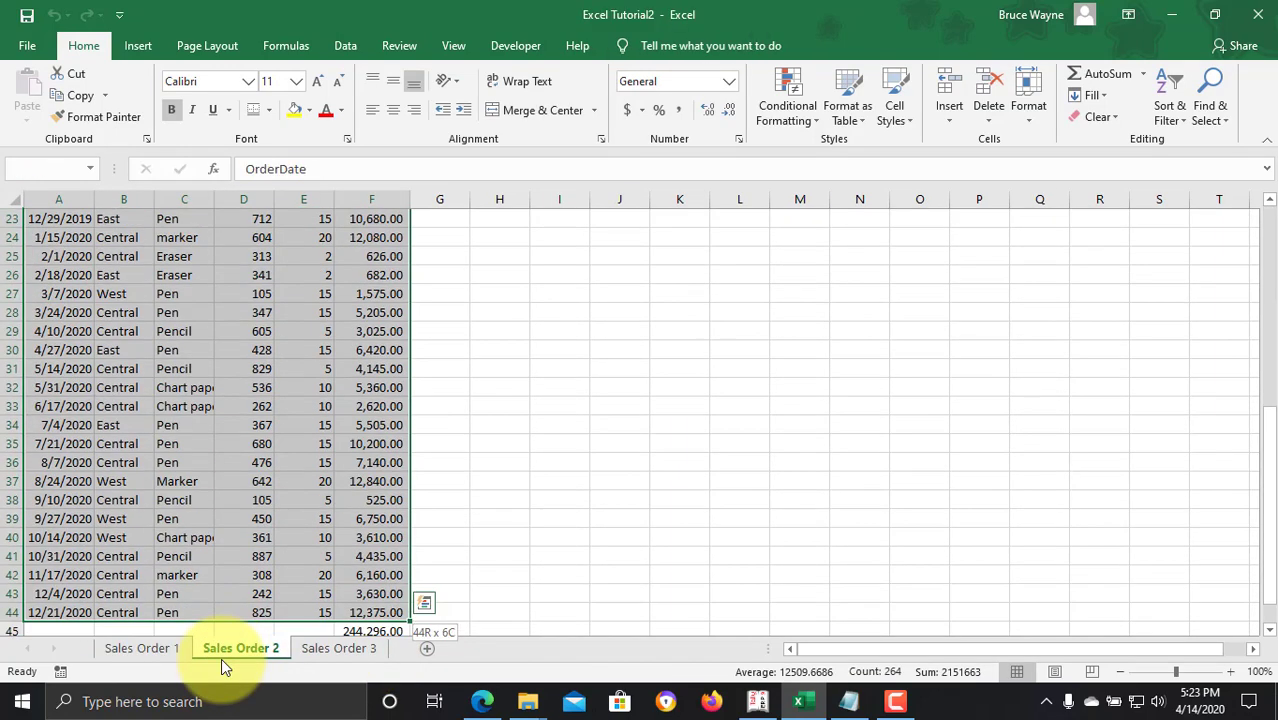
pyautogui.press('alt')
pyautogui.press('n')
pyautogui.press('t')
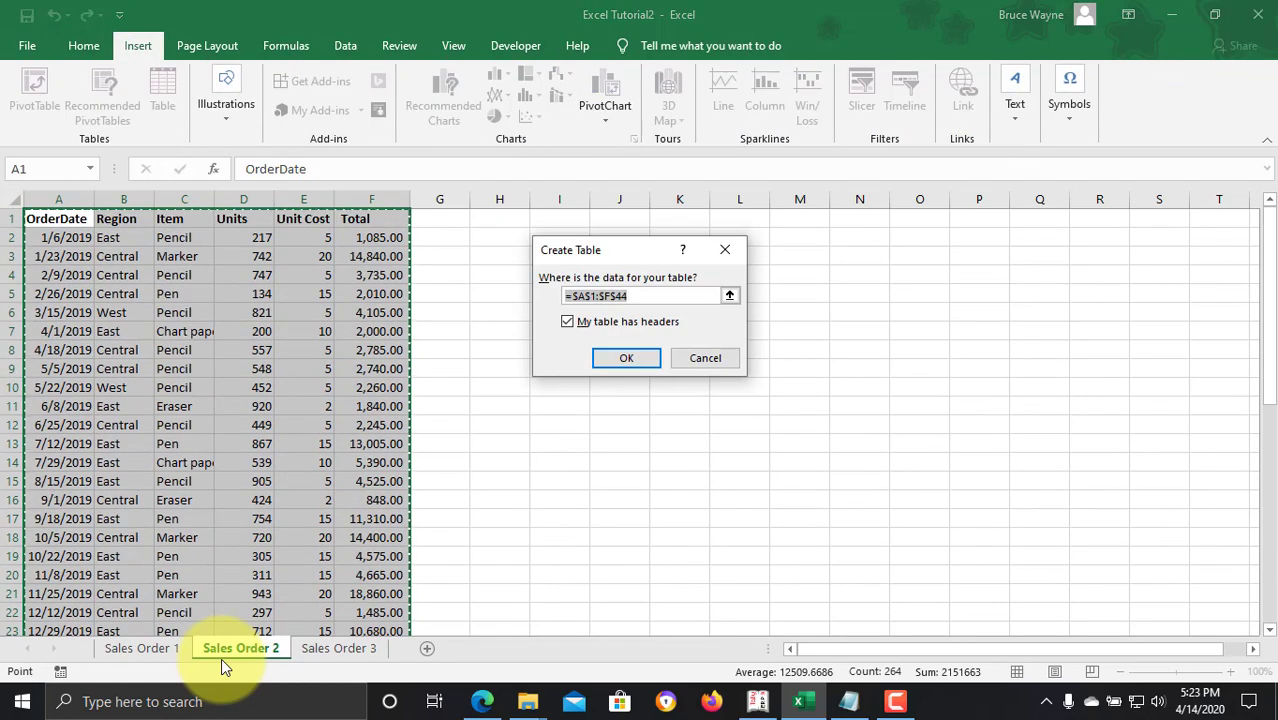
pyautogui.press('Return')
# Step: Convert range A1:F26 on the Sales Order 3 sheet into a table with headers, leaving out the total row
pyautogui.hotkey('ctrl', 'pagedown')
pyautogui.press('Left')
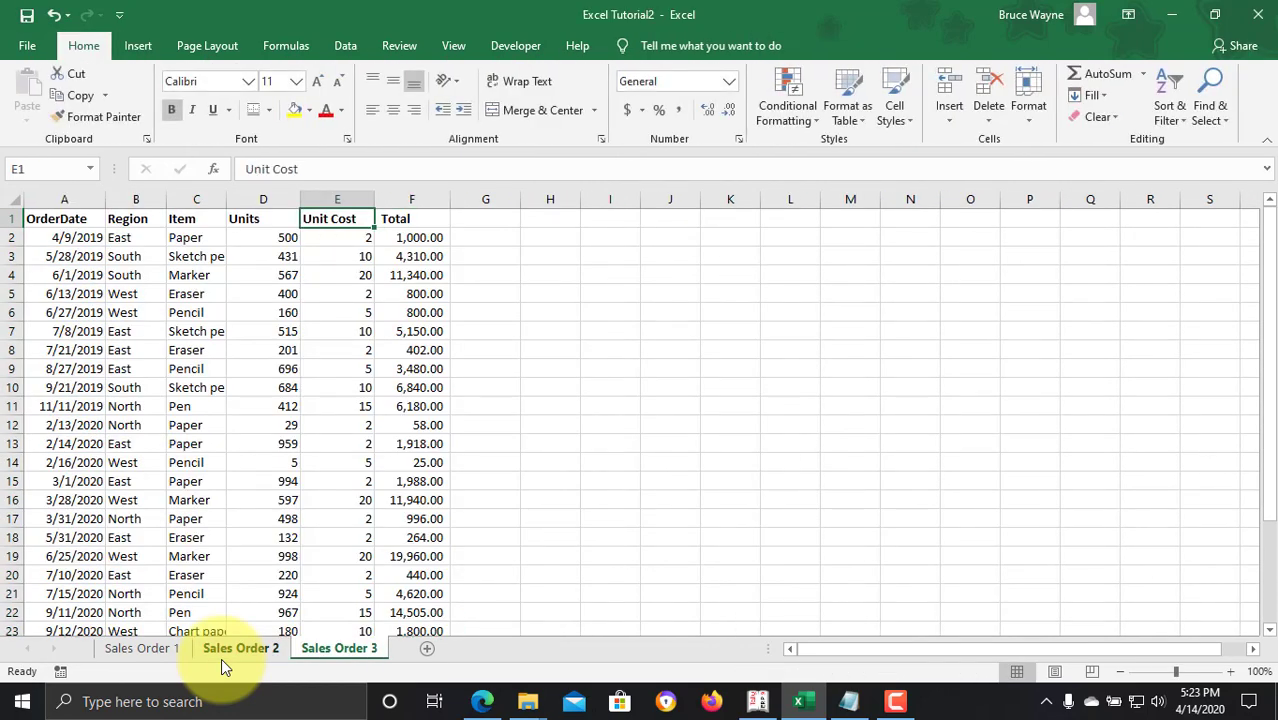
pyautogui.hotkey('ctrl', 'Left')
pyautogui.hotkey('shift', 'Right')
pyautogui.hotkey('shift', 'Right')
pyautogui.hotkey('shift', 'Right')
pyautogui.hotkey('shift', 'Right')
pyautogui.hotkey('shift', 'Right')
pyautogui.hotkey('ctrl', 'shift', 'Down')
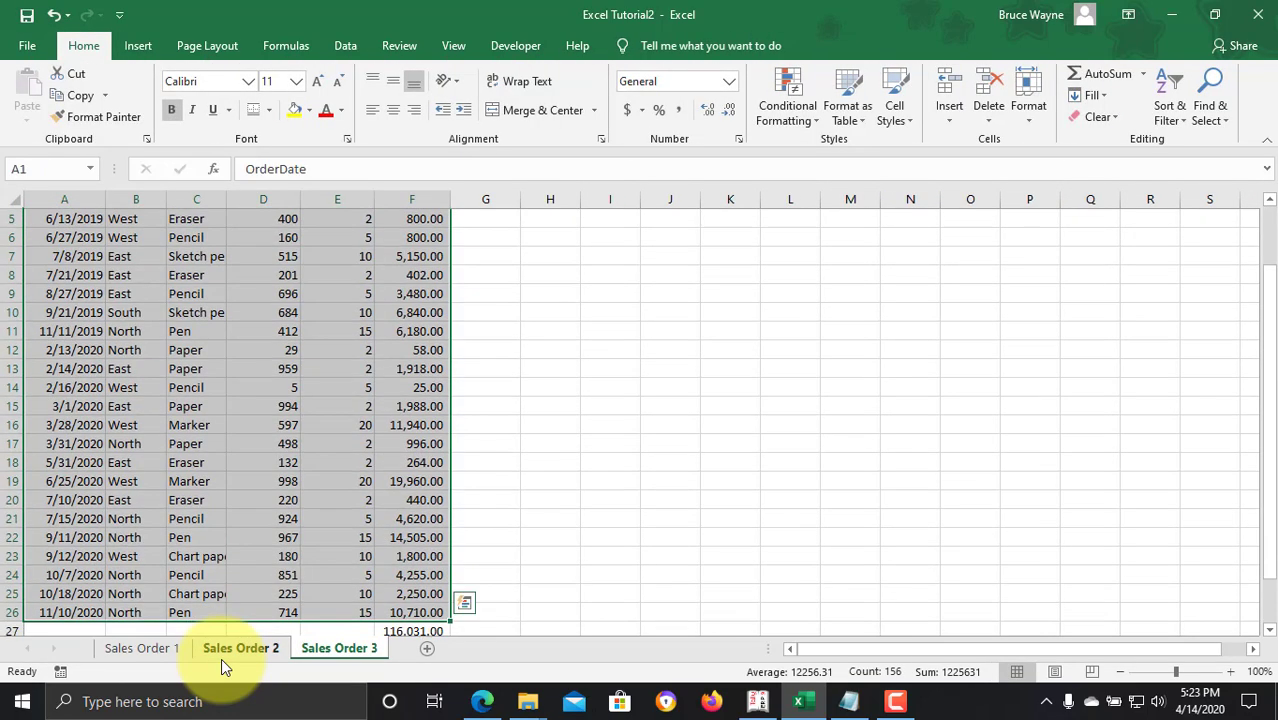
pyautogui.press('alt')
pyautogui.press('n')
pyautogui.press('t')
pyautogui.press('Return')
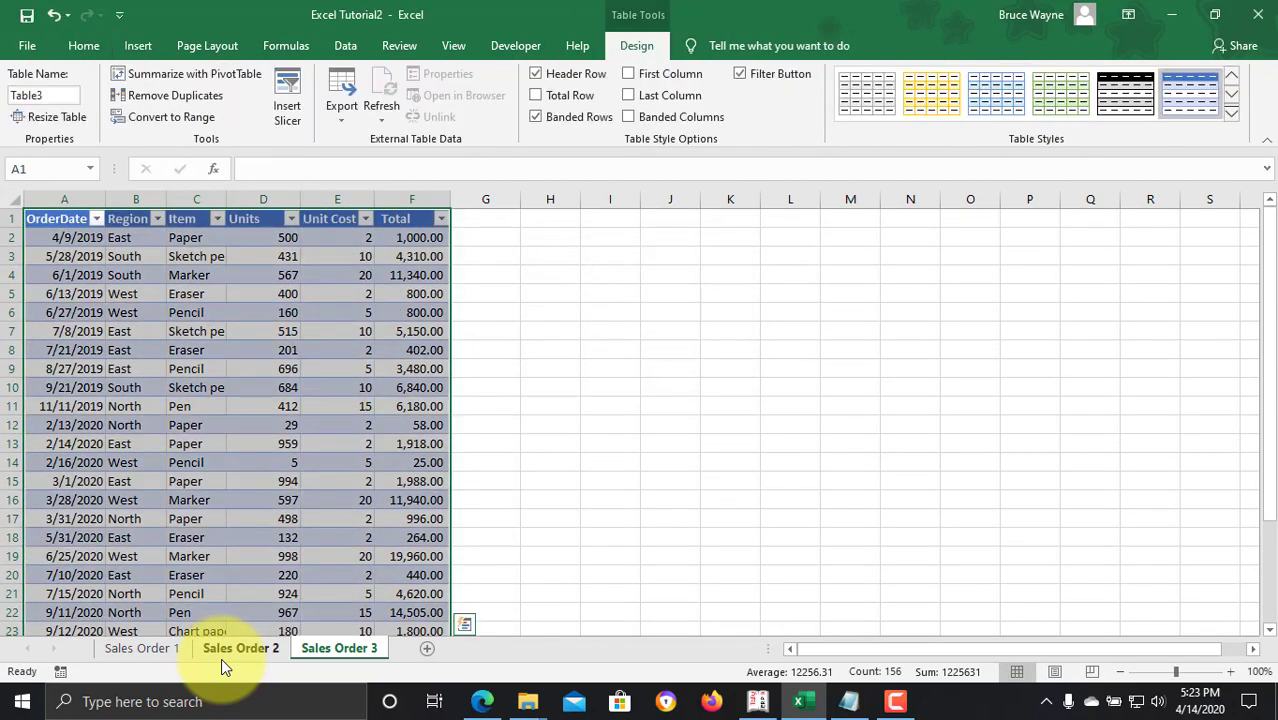
# Step: Review the new tables and their table names on all three Sales Order sheets
pyautogui.hotkey('ctrl', 'pageup')
pyautogui.hotkey('ctrl', 'pageup')
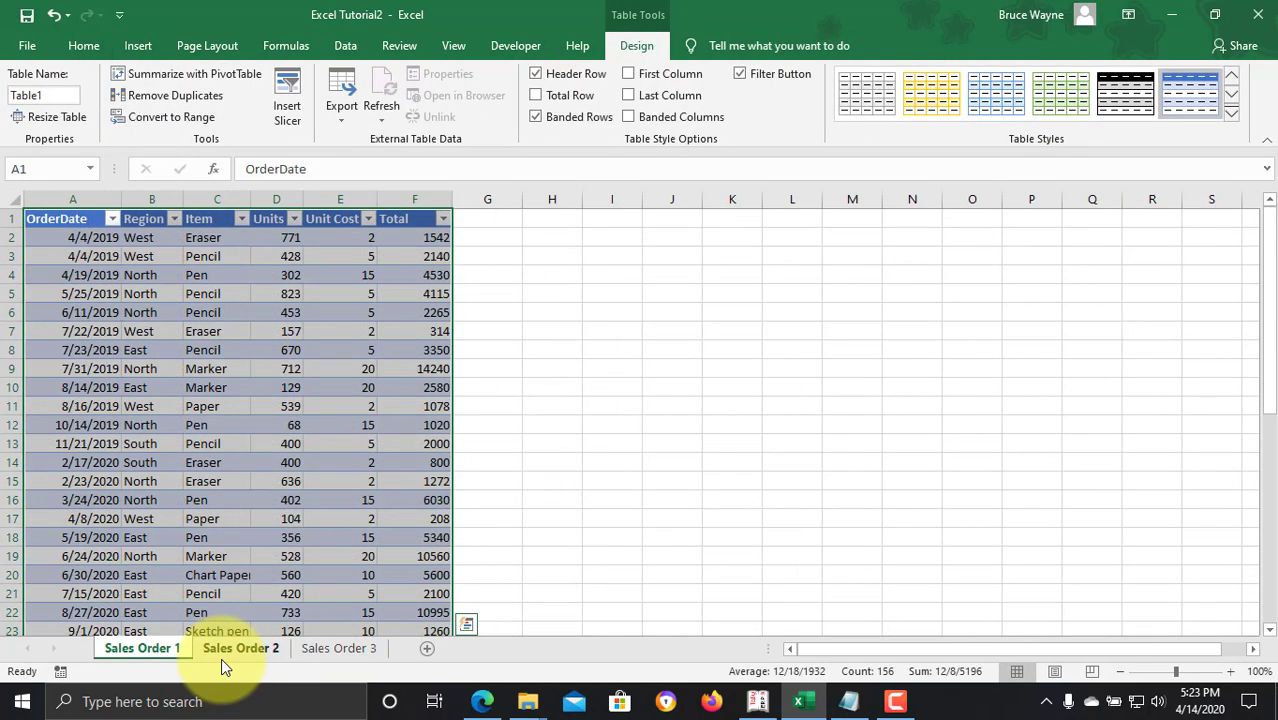
pyautogui.press('Down')
pyautogui.press('Right')
pyautogui.hotkey('ctrl', 'Home')
pyautogui.hotkey('ctrl', 'pagedown')
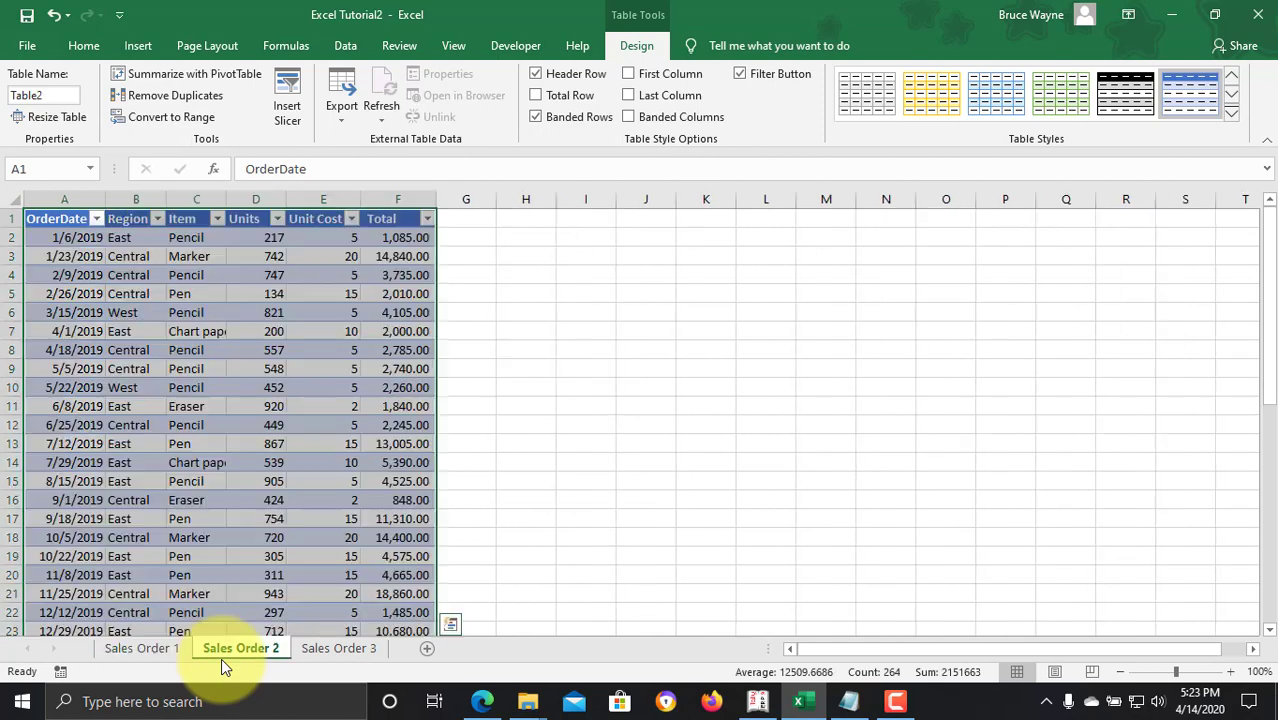
pyautogui.hotkey('ctrl', 'pageup')
pyautogui.hotkey('ctrl', 'pagedown')
pyautogui.hotkey('ctrl', 'pagedown')
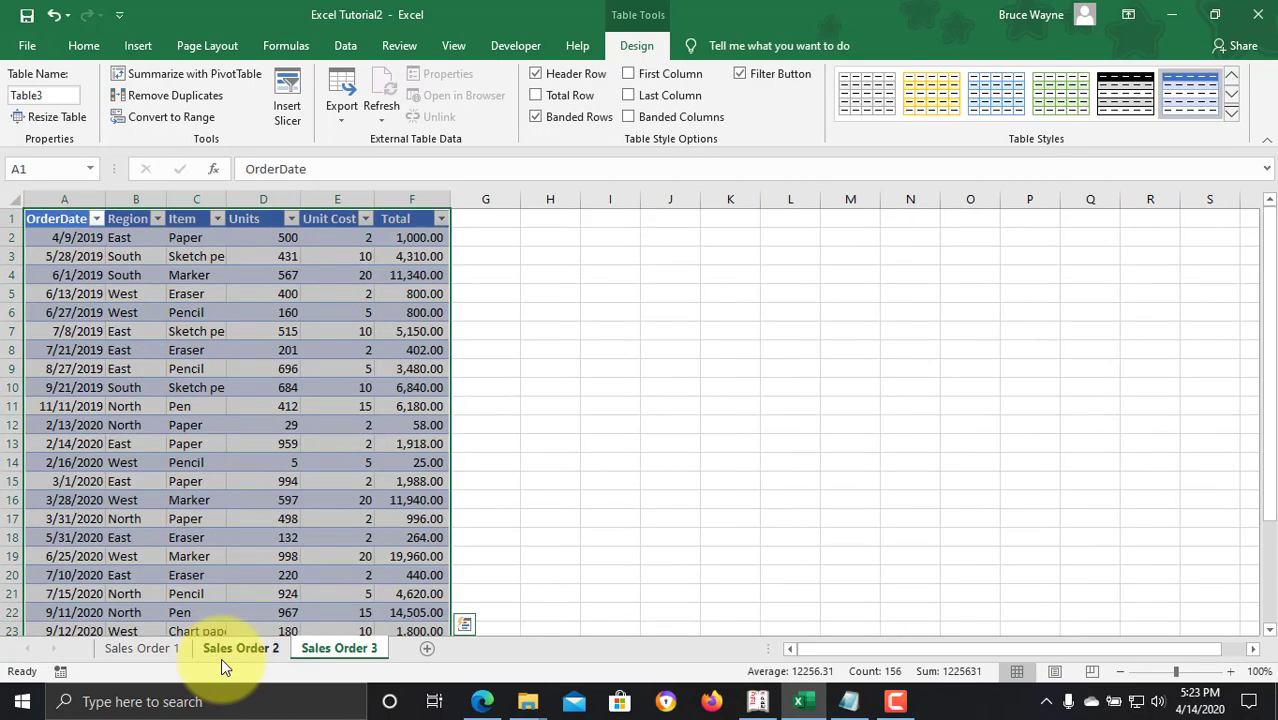
pyautogui.click(628, 517)
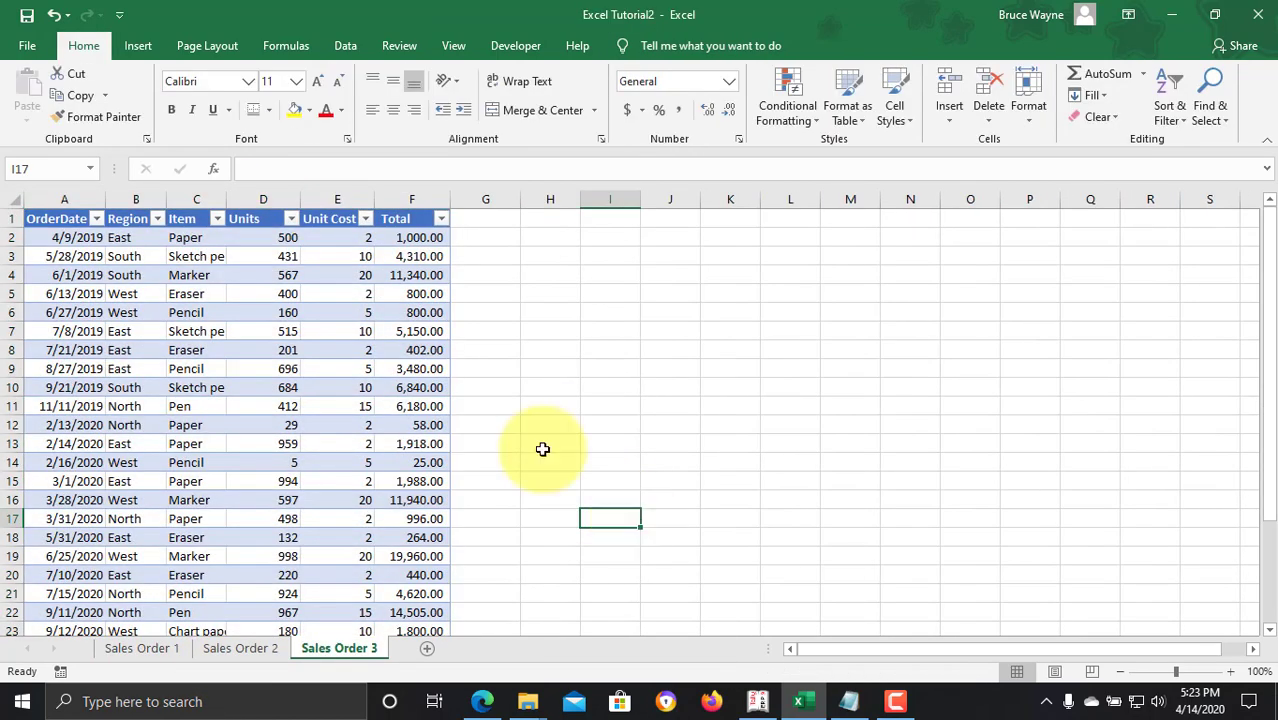
# Step: Create a new blank query from the Sales Order 1 sheet
pyautogui.click(150, 648)
pyautogui.click(345, 46)
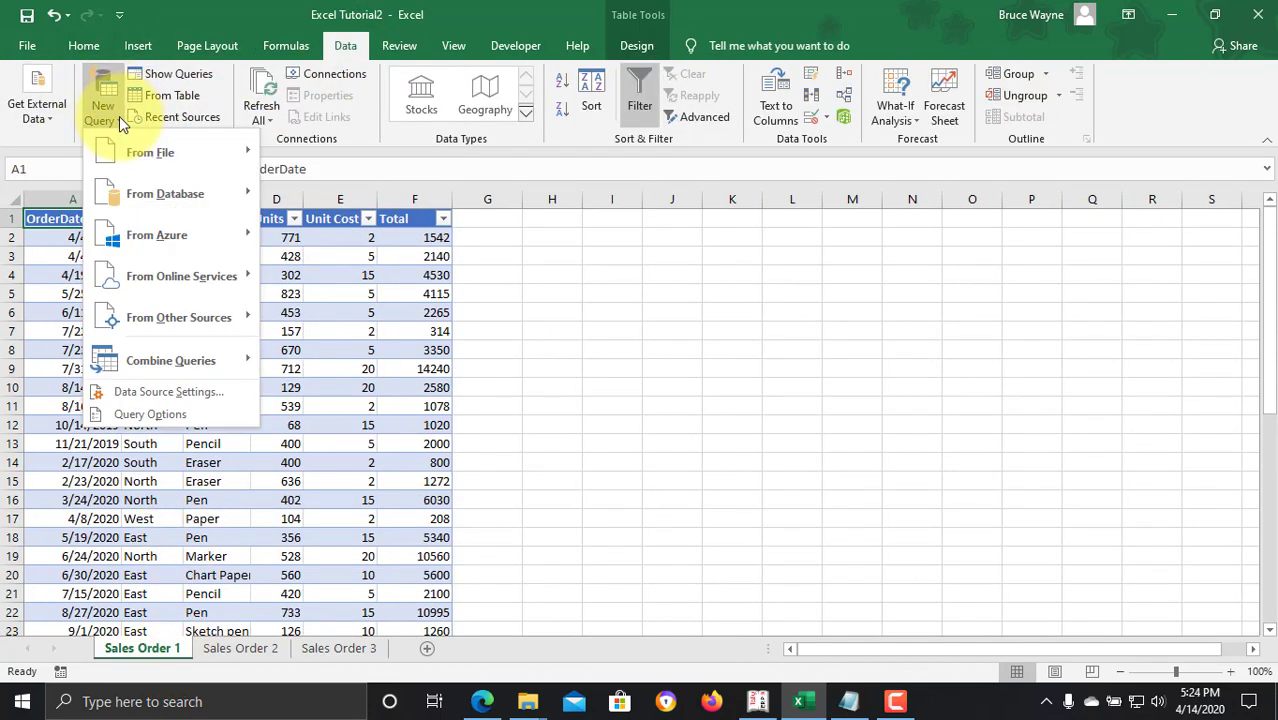
pyautogui.moveTo(184, 317)
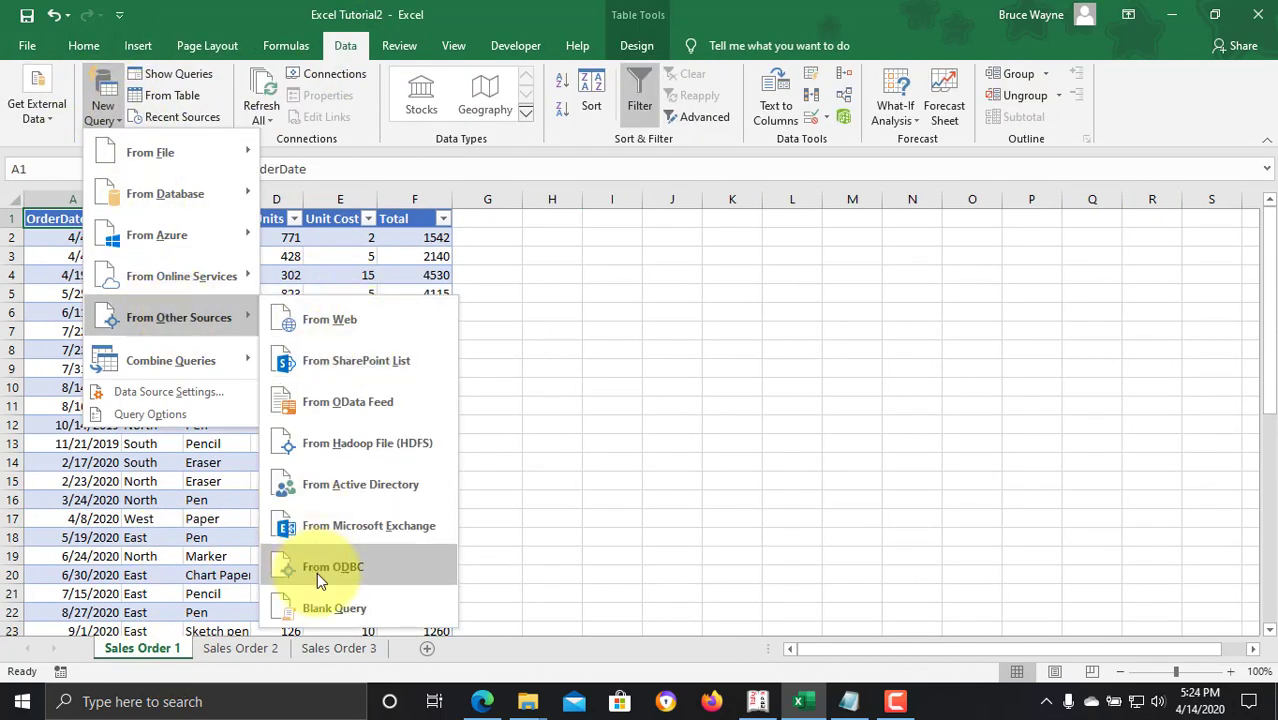
pyautogui.click(328, 598)
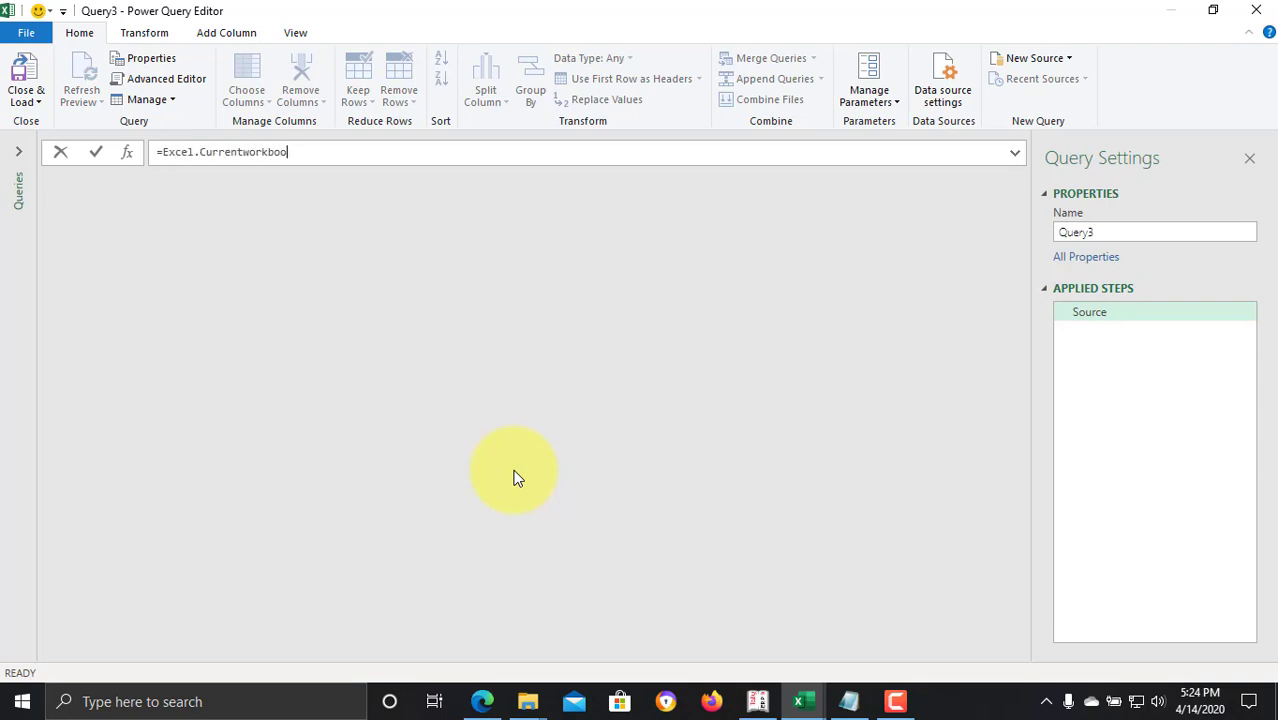
# Step: Enter the formula =Excel.CurrentWorkbook() as the blank query's source to list the workbook's tables
pyautogui.press('BackSpace')
pyautogui.press('BackSpace')
pyautogui.press('BackSpace')
pyautogui.press('BackSpace')
pyautogui.press('BackSpace')
pyautogui.write('orkbook()')
pyautogui.press('Return')
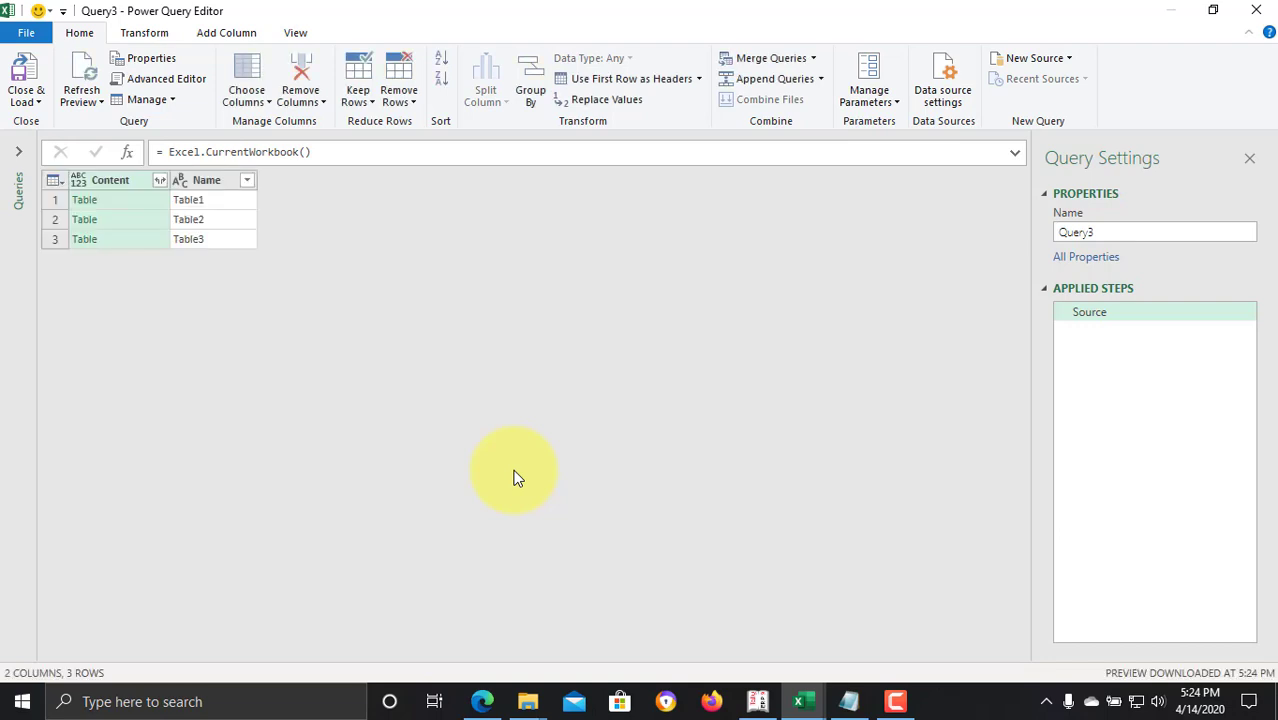
# Step: Switch to the blank Notepad note and write "The formula =Excel.CurrentWorkbook()"
pyautogui.hotkey('alt', 'Tab')
pyautogui.press('Tab')
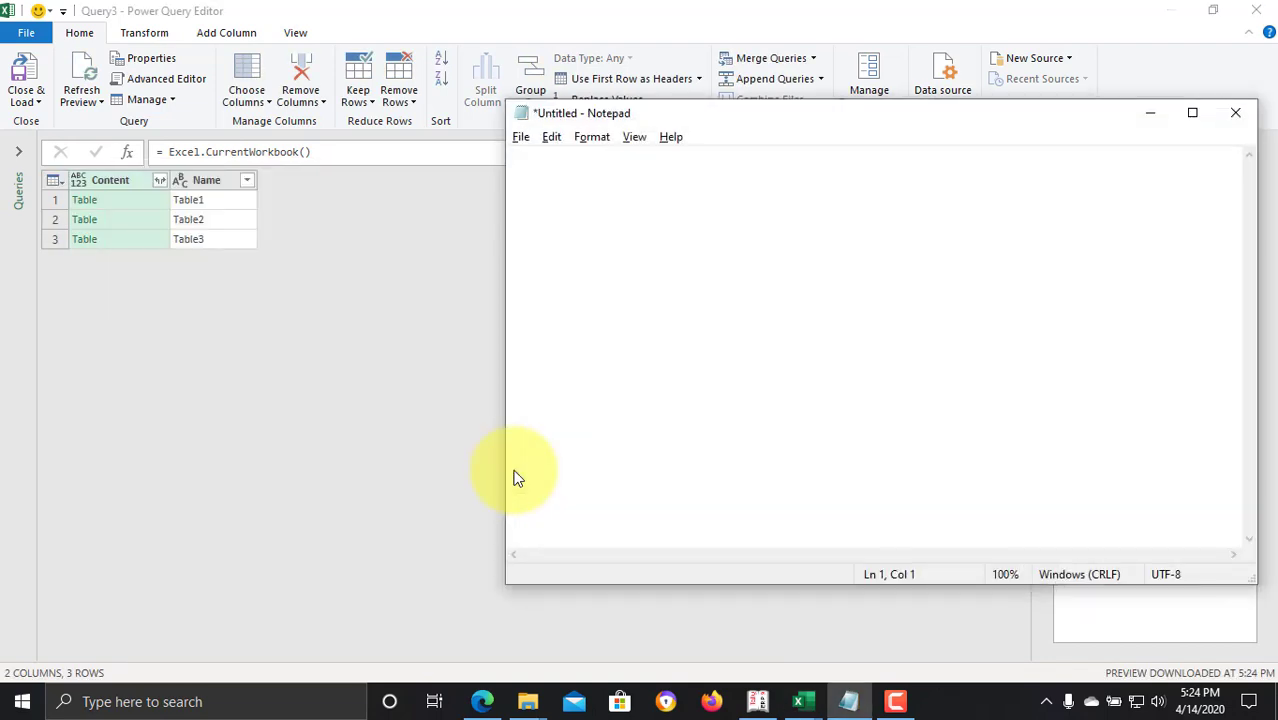
pyautogui.write('t')
pyautogui.press('BackSpace')
pyautogui.write('The fro')
pyautogui.press('BackSpace')
pyautogui.press('BackSpace')
pyautogui.write('ormula =Excel.')
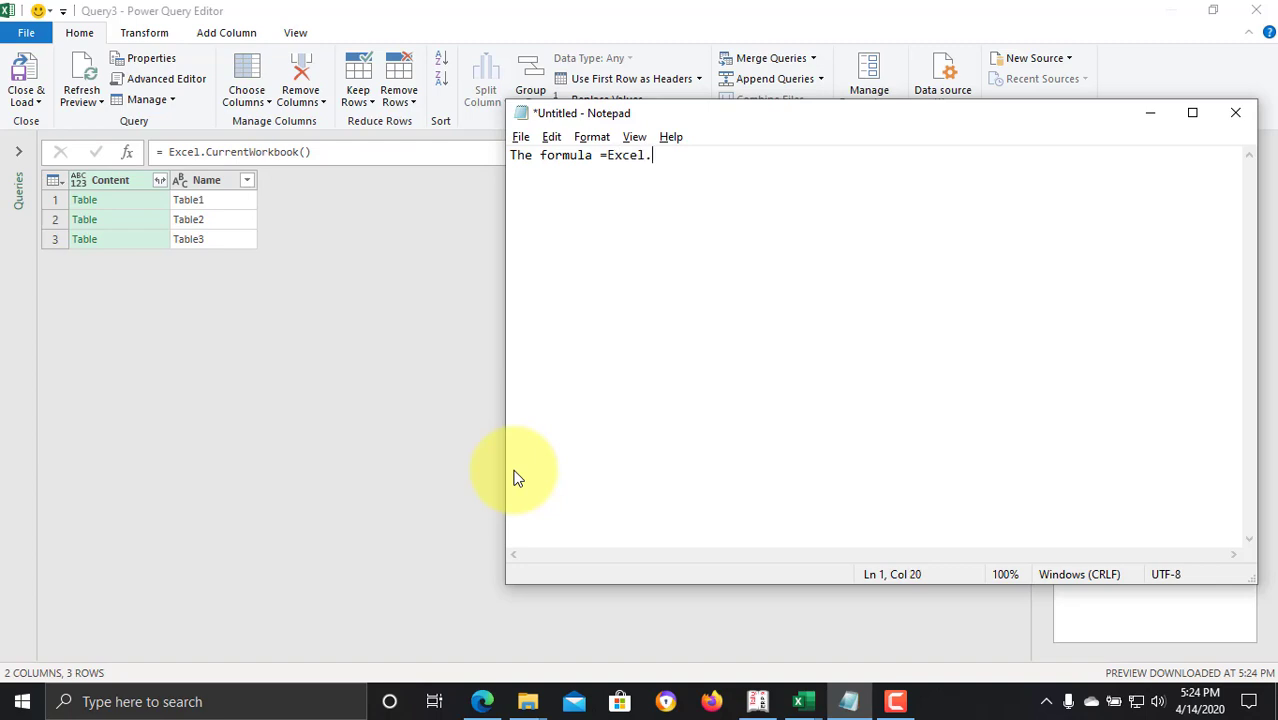
pyautogui.write('CurrentWorkbook(')
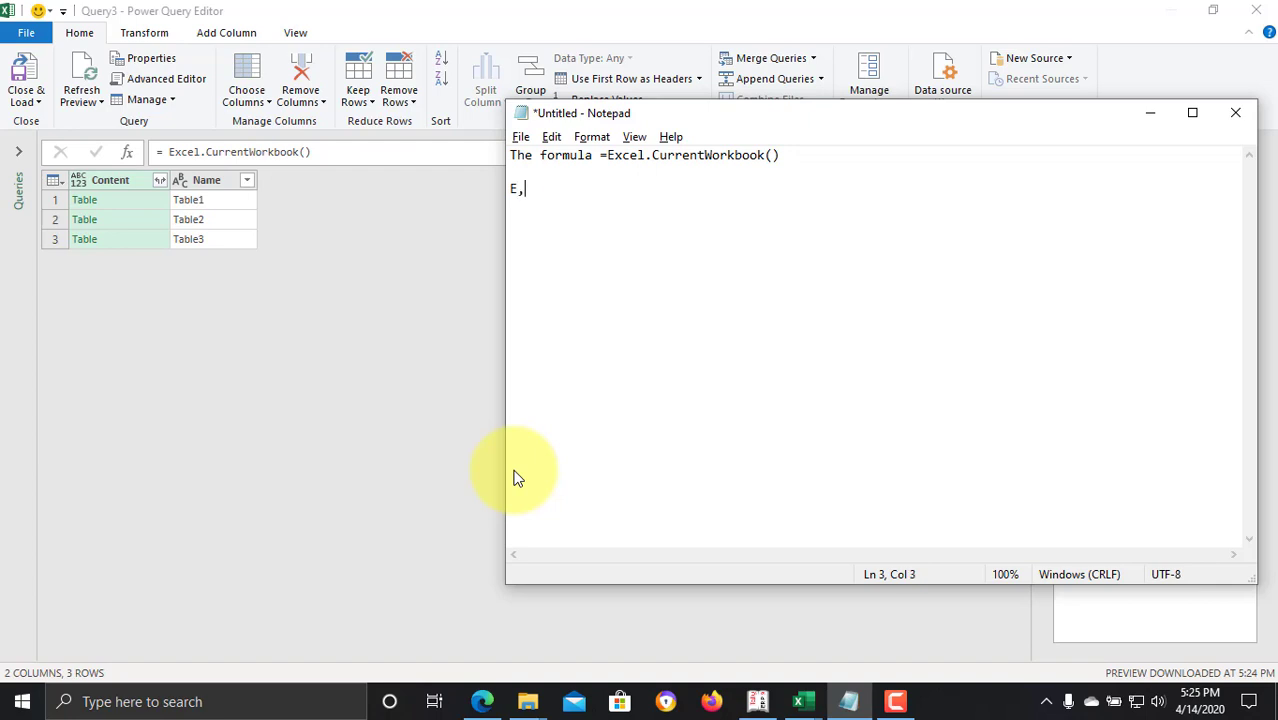
# Step: Add the note lines "E,C,W are capital letters" and "the formula is case sensitive" below the formula
pyautogui.write('are capital l')
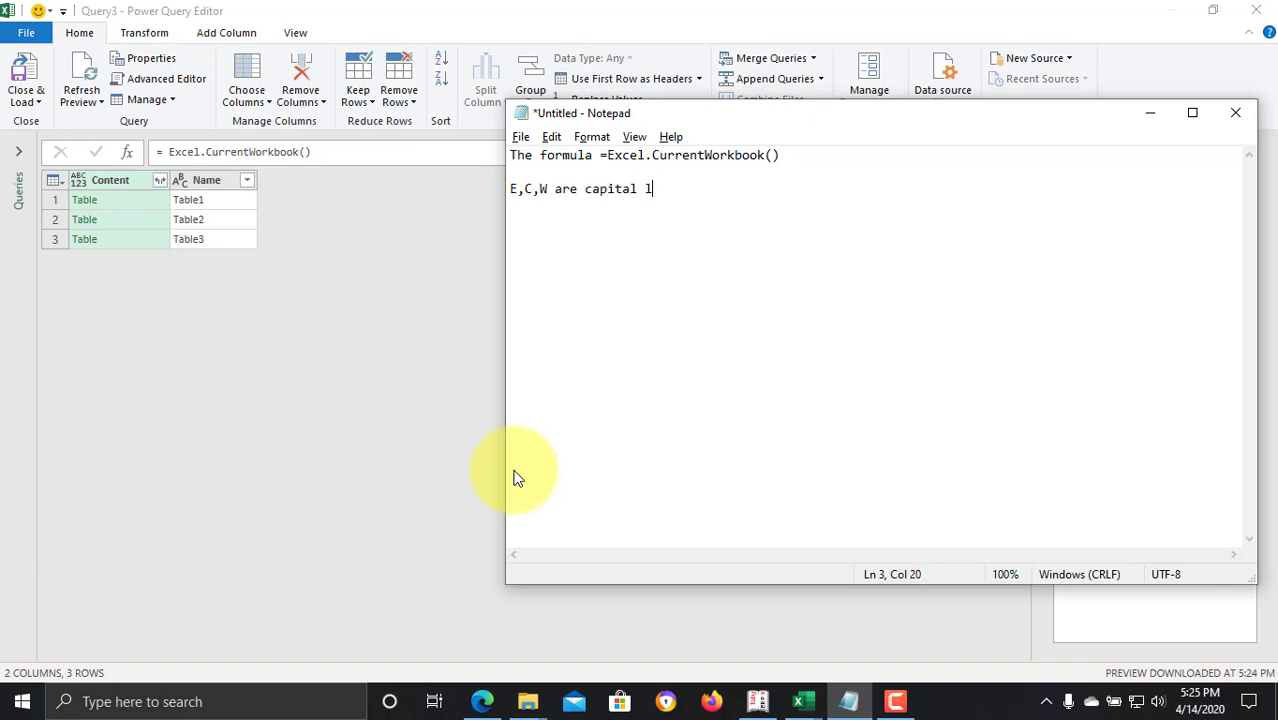
pyautogui.write('etters the formul')
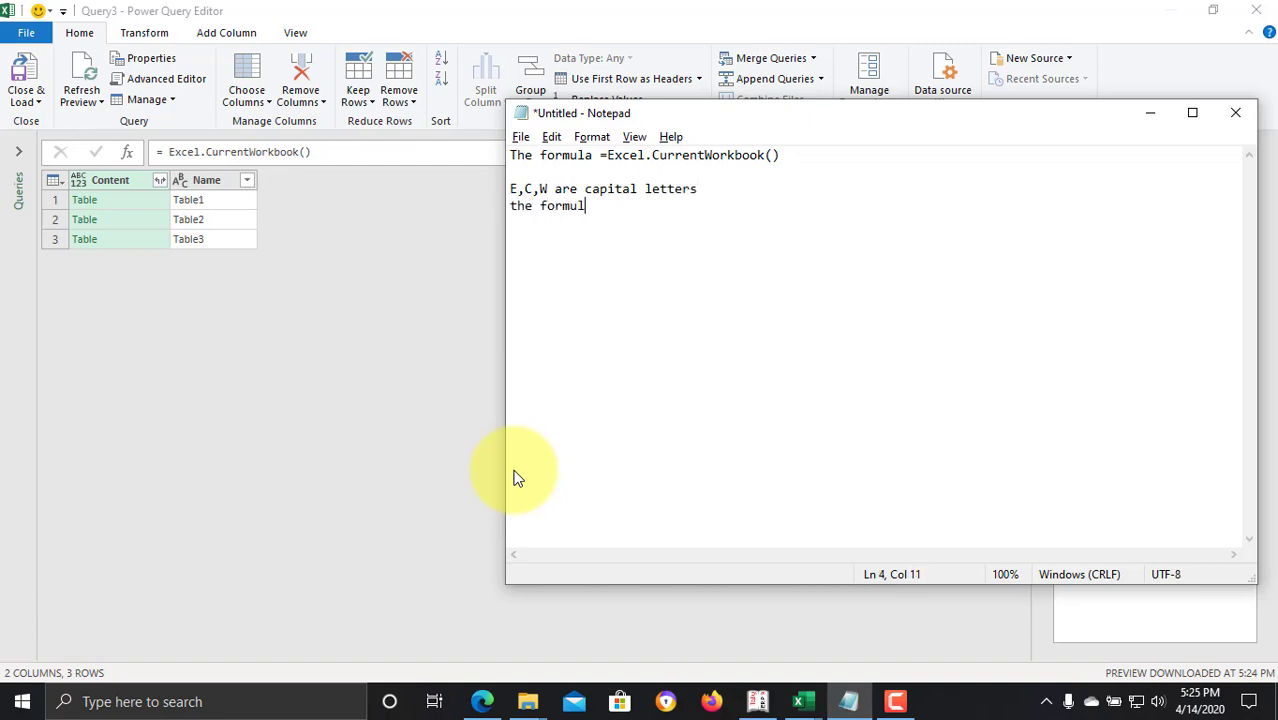
pyautogui.write('a is case sensitive')
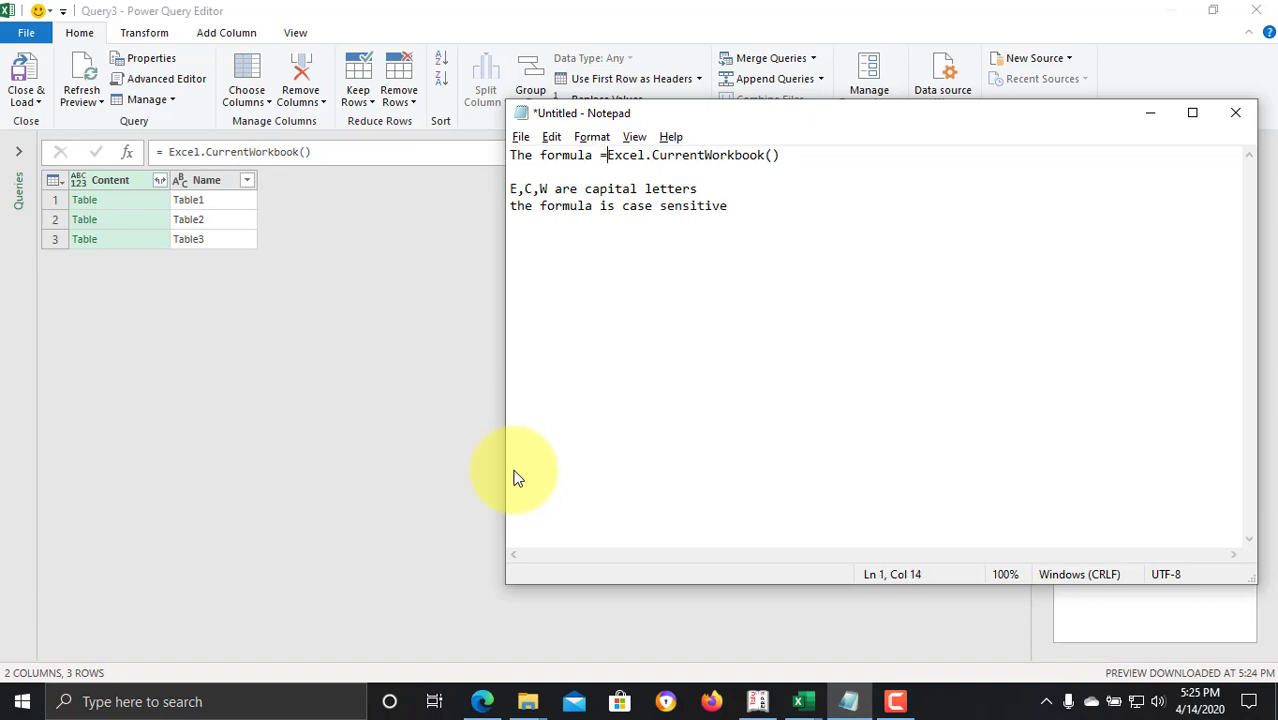
# Step: Delete all the text in the Notepad note and switch back to the Power Query Editor
pyautogui.hotkey('shift', 'Right')
pyautogui.press('Down')
pyautogui.press('Up')
pyautogui.hotkey('ctrl', 'shift', 'Right')
pyautogui.hotkey('ctrl', 'a')
pyautogui.press('Home')
pyautogui.hotkey('ctrl', 'a')
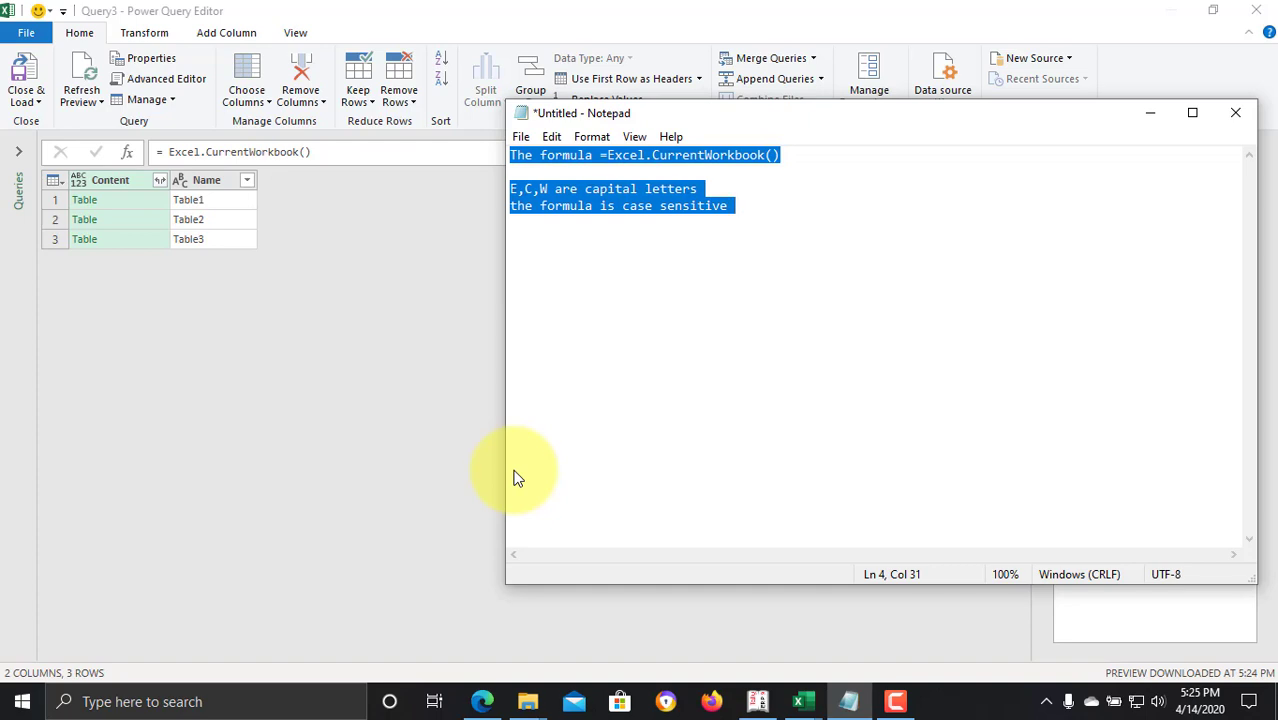
pyautogui.press('Delete')
pyautogui.hotkey('alt', 'Tab')
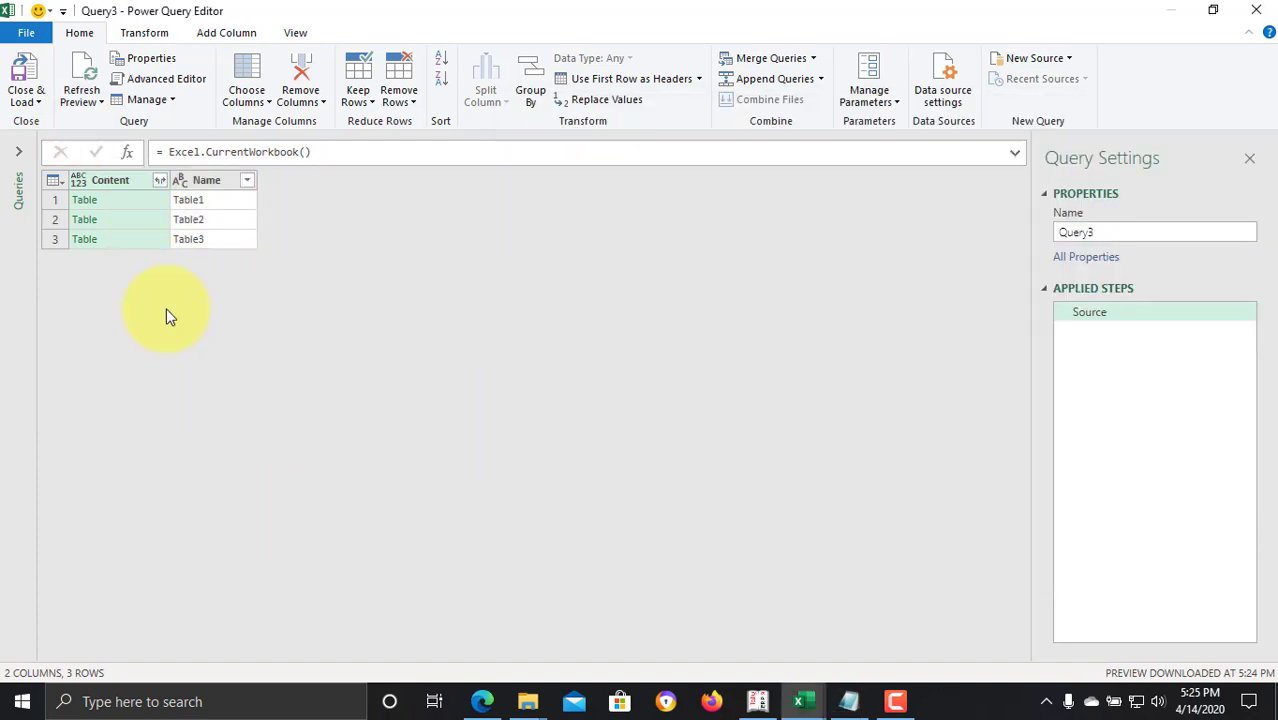
# Step: Expand the Content column into all its columns, OrderDate through Total, keeping the original column name as prefix
pyautogui.rightClick(162, 182)
pyautogui.click(163, 180)
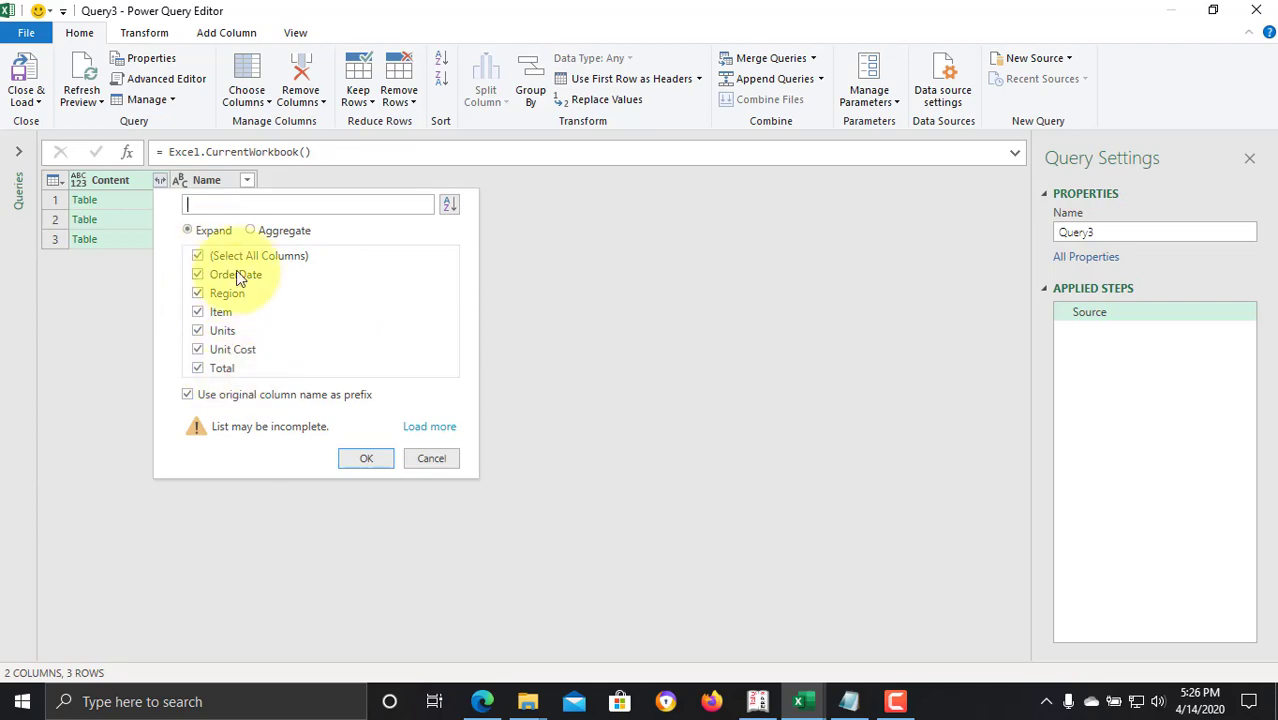
pyautogui.click(368, 460)
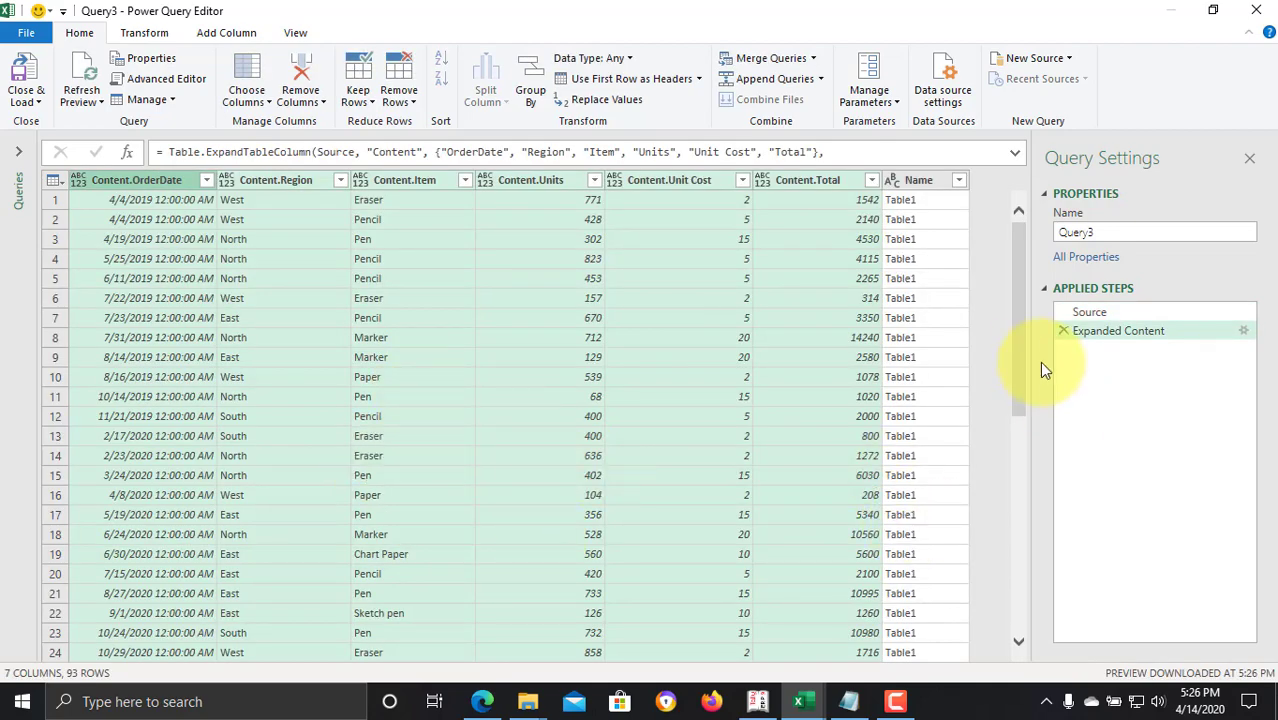
# Step: Close the query editor and load the combined query into a new worksheet
pyautogui.click(1022, 482)
pyautogui.moveTo(1030, 596); pyautogui.dragTo(1001, 283)
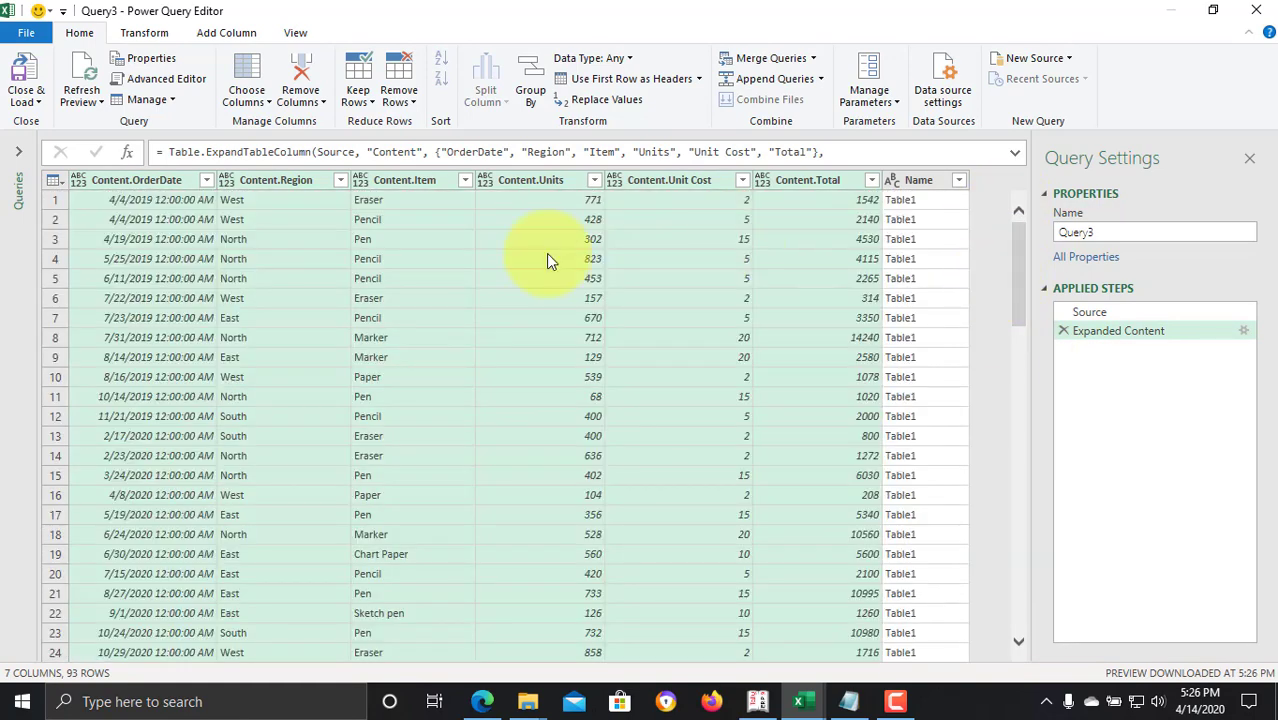
pyautogui.click(24, 36)
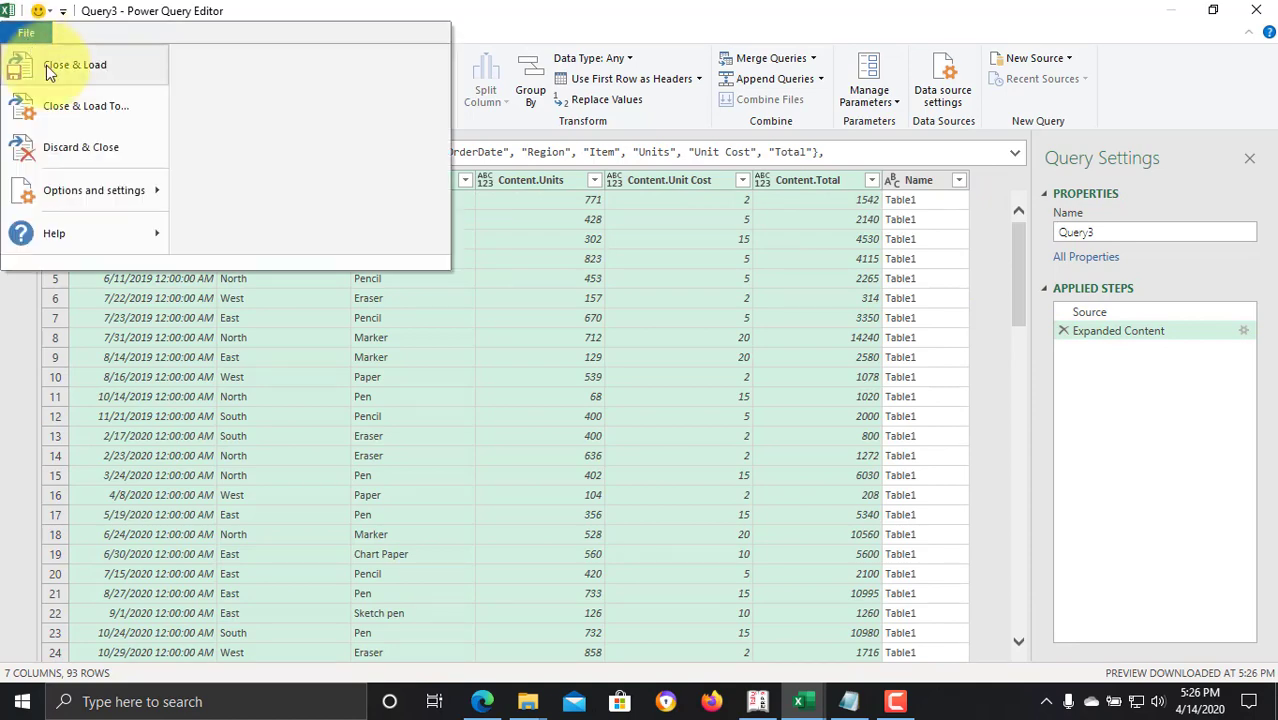
pyautogui.click(46, 65)
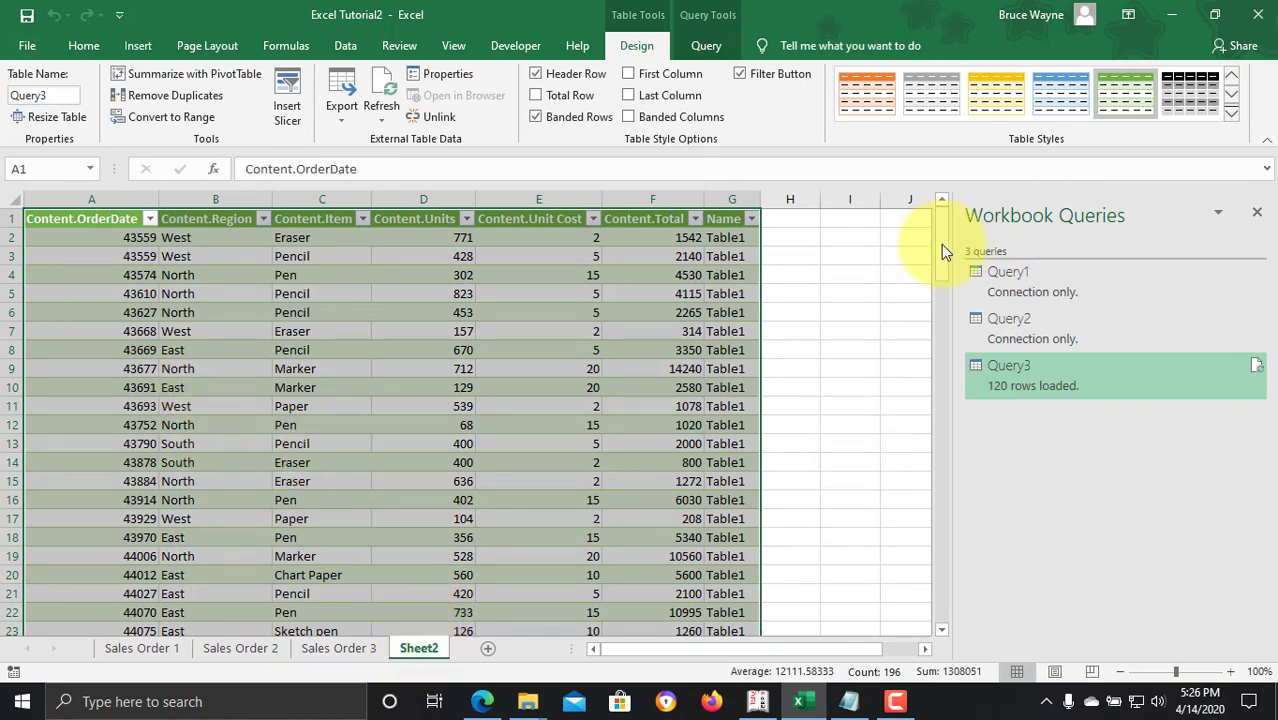
pyautogui.moveTo(941, 250); pyautogui.dragTo(941, 207)
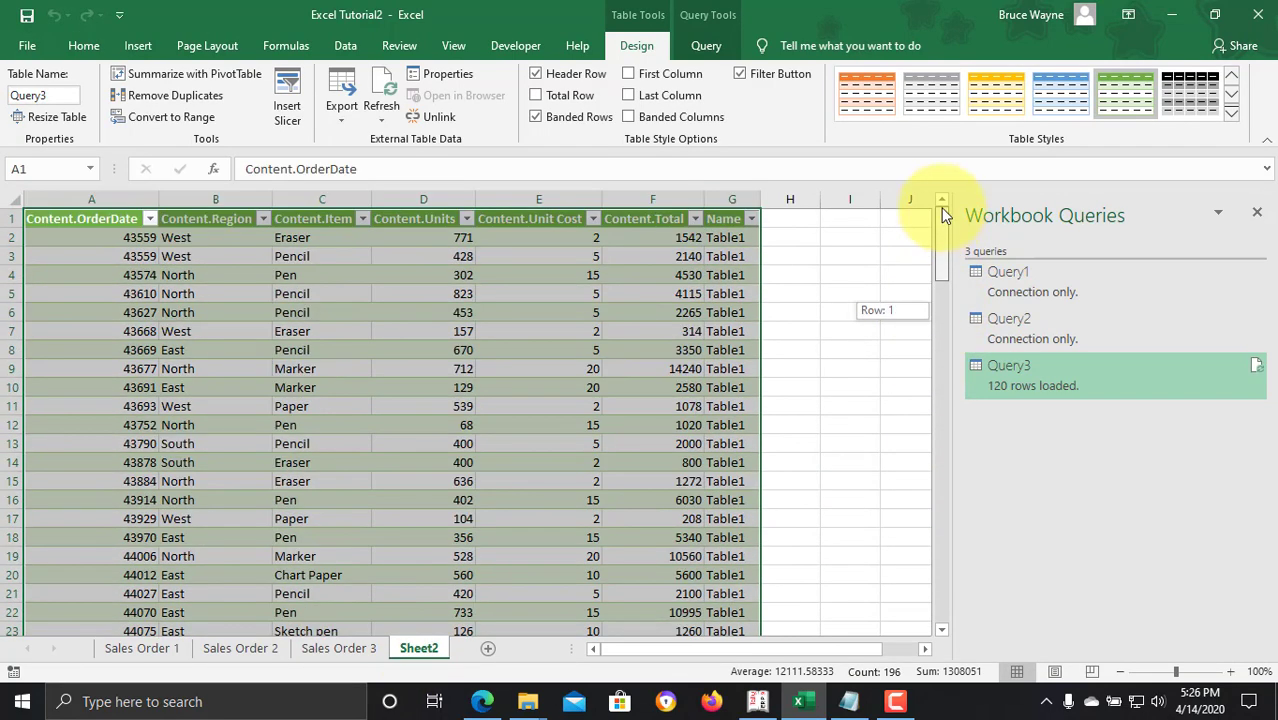
pyautogui.click(539, 425)
# Step: Rename the sheet holding the loaded query as Consolidated
pyautogui.doubleClick(400, 650)
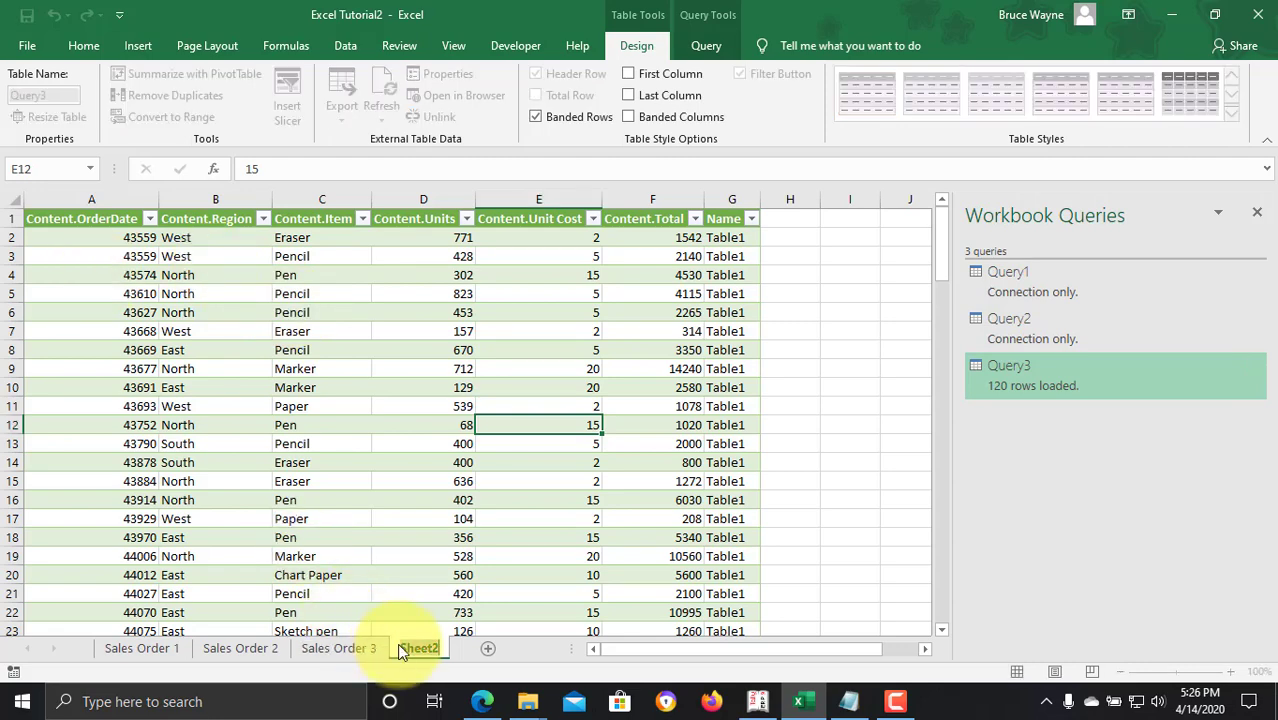
pyautogui.write('Consol')
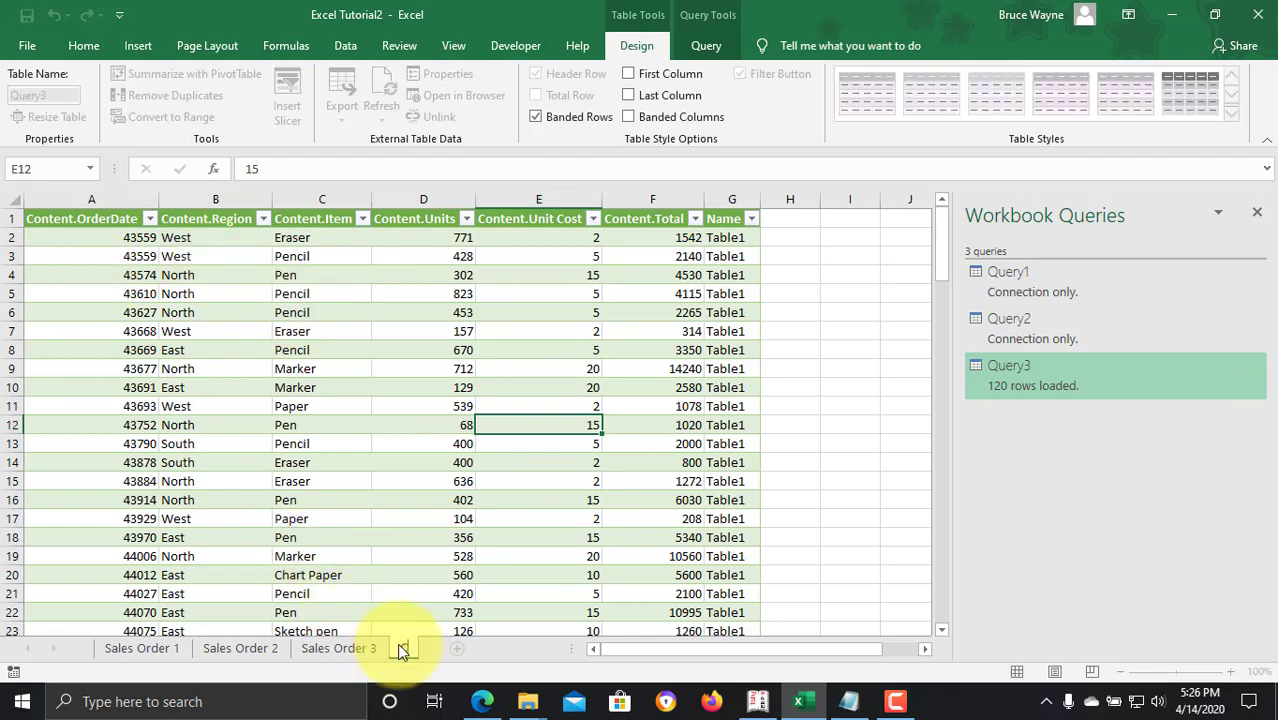
pyautogui.write('idated')
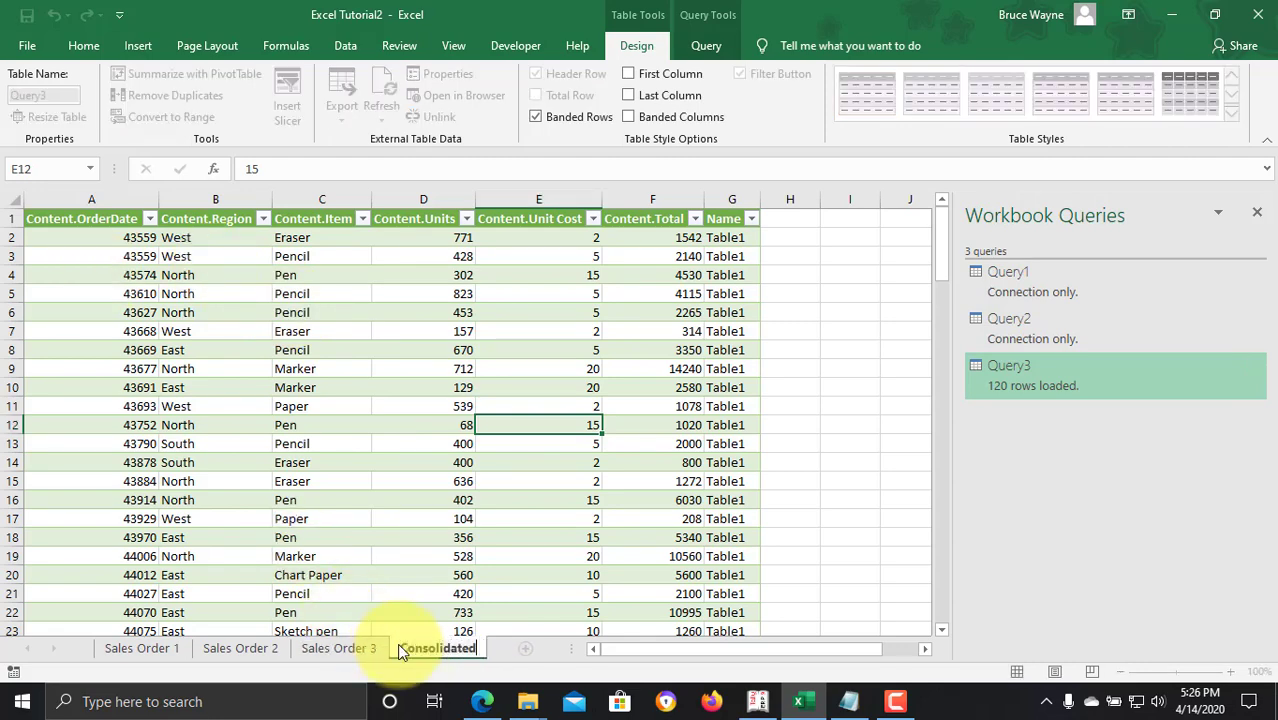
pyautogui.press('Return')
# Step: Format the Content.OrderDate values down to row 94 as Short Date
pyautogui.click(115, 237)
pyautogui.hotkey('ctrl', 'Down')
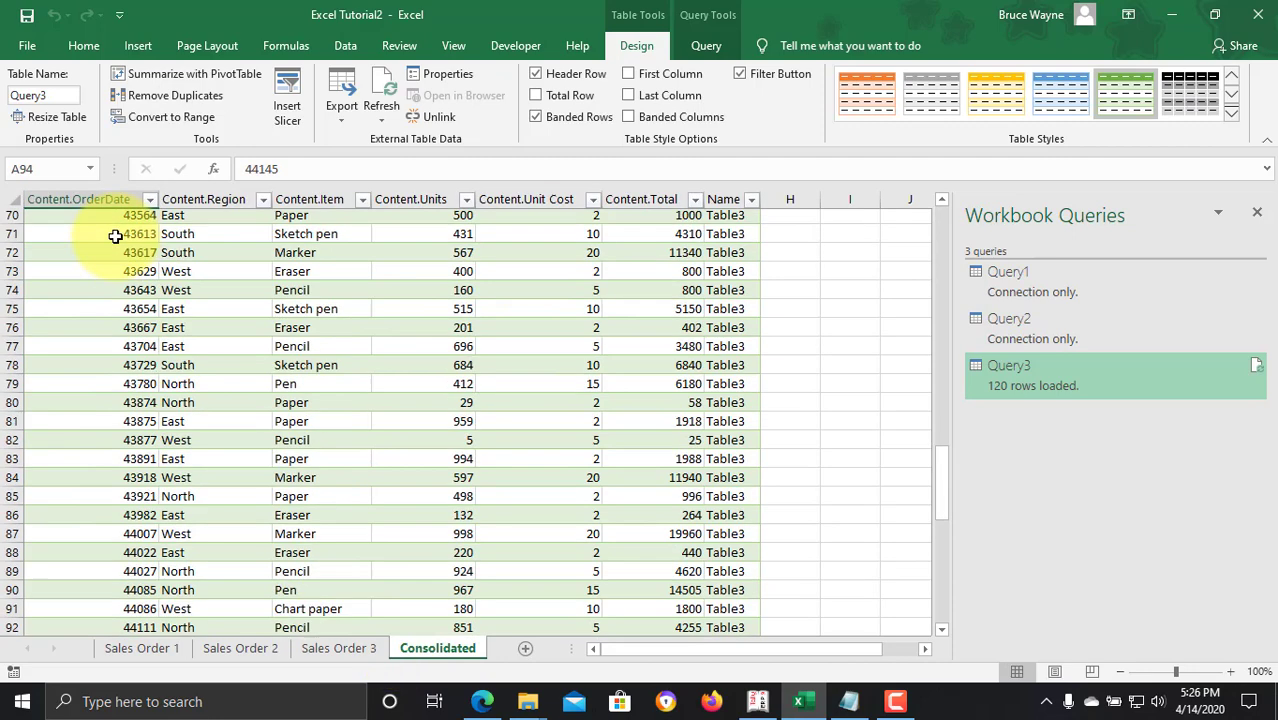
pyautogui.hotkey('ctrl', 'shift', 'Up')
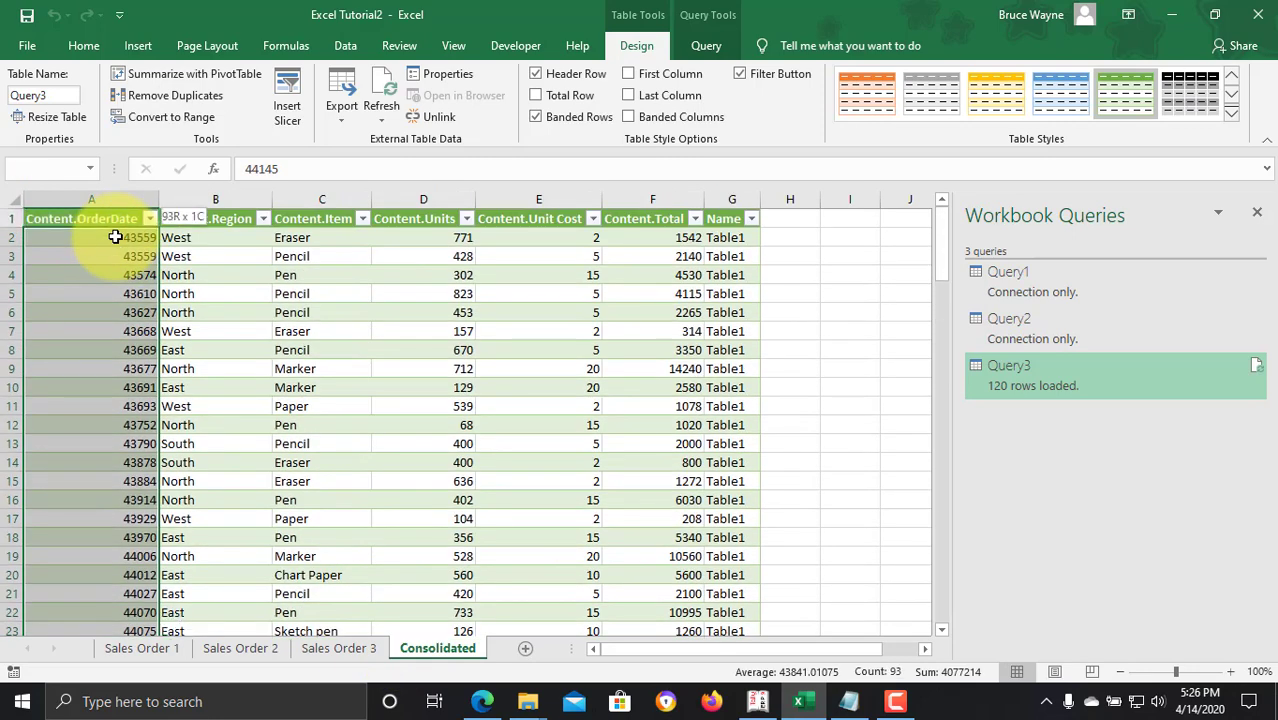
pyautogui.press('alt')
pyautogui.write('hfmDate')
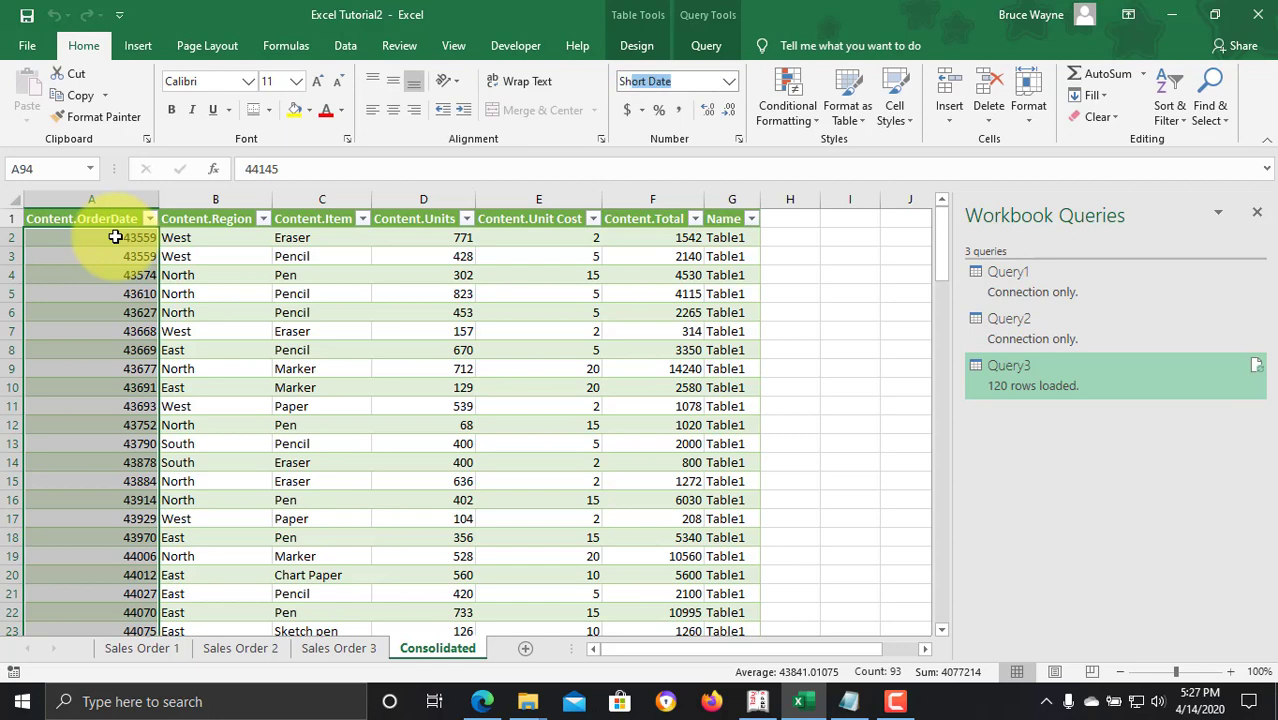
pyautogui.press('Return')
# Step: Undo the Accounting format on the Content.OrderDate values and return to the start of the table
pyautogui.press('Return')
pyautogui.press('Up')
pyautogui.press('Up')
pyautogui.press('Down')
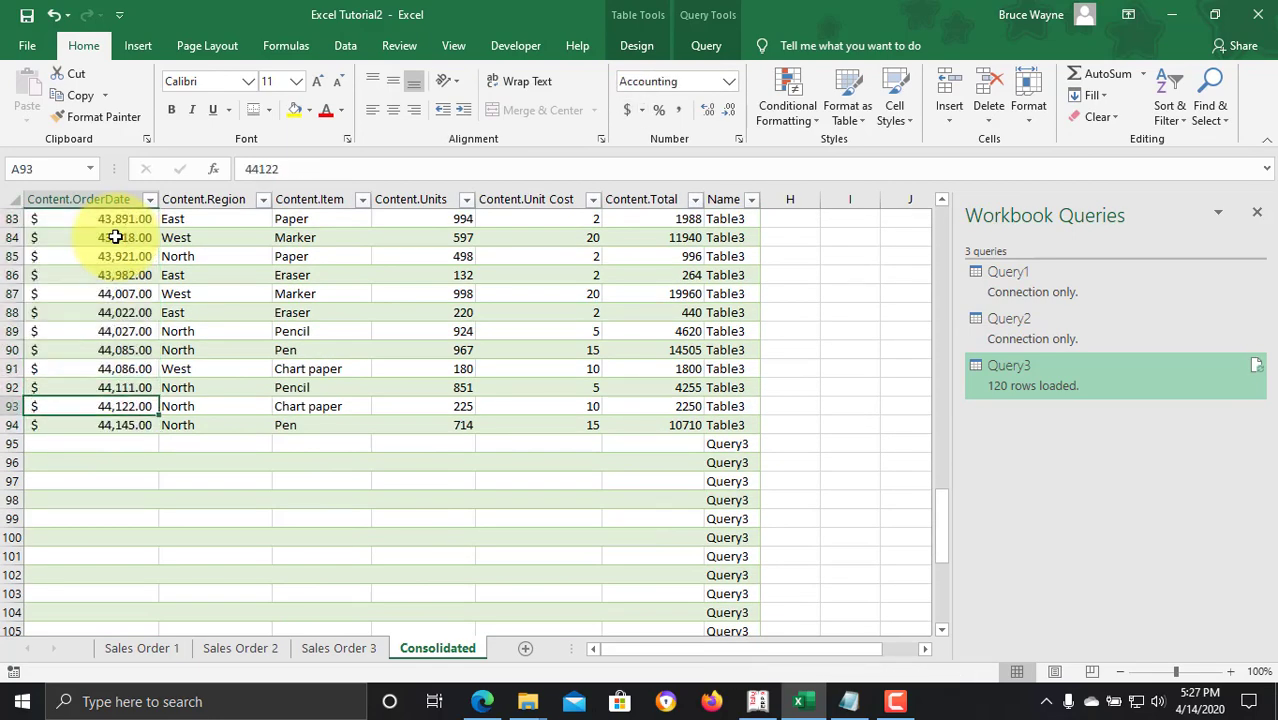
pyautogui.hotkey('ctrl', 'z')
pyautogui.hotkey('ctrl', 'Home')
pyautogui.press('Right')
pyautogui.press('Down')
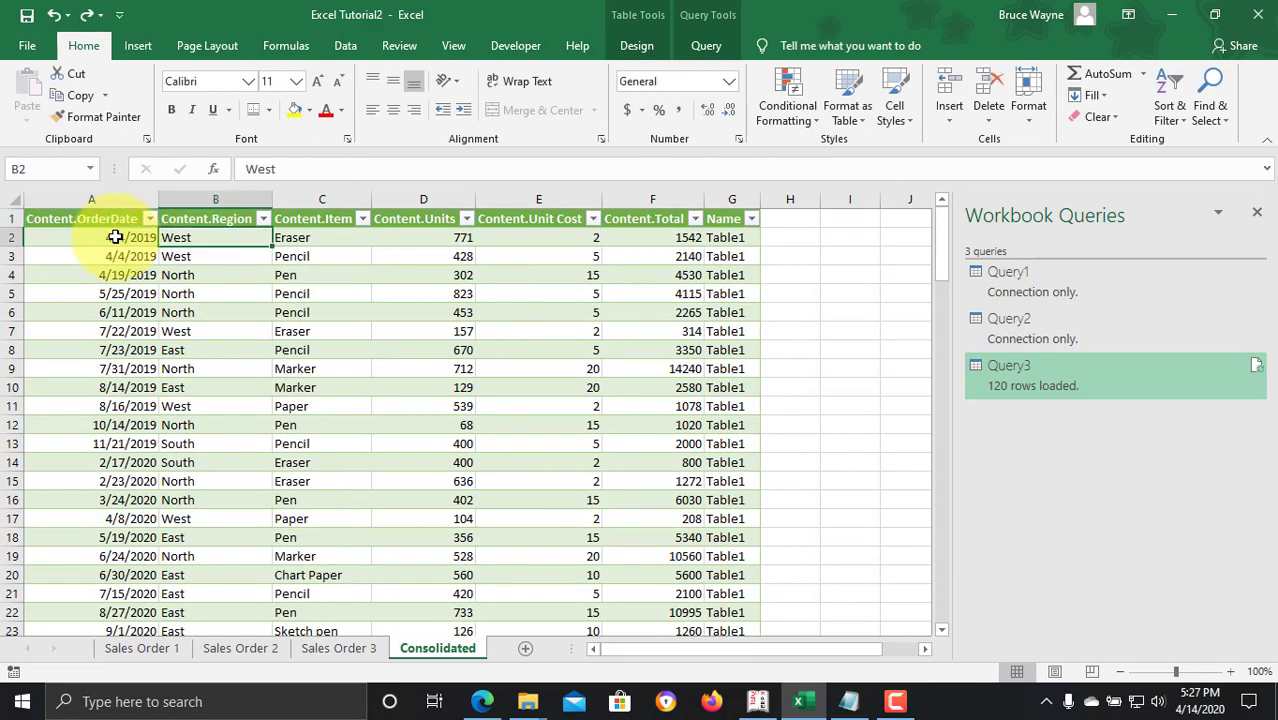
# Step: Look down the rows of the consolidated table to check the source table of each record
pyautogui.click(796, 362)
pyautogui.press('Down')
pyautogui.press('Down')
pyautogui.press('Down')
pyautogui.press('Down')
pyautogui.press('Down')
pyautogui.press('Down')
pyautogui.press('Down')
pyautogui.press('Down')
pyautogui.press('Down')
pyautogui.press('Down')
pyautogui.press('Down')
pyautogui.press('Down')
pyautogui.press('Down')
pyautogui.press('Down')
pyautogui.press('Down')
pyautogui.press('Down')
pyautogui.press('Down')
pyautogui.press('Down')
pyautogui.press('Down')
pyautogui.press('Down')
pyautogui.press('Down')
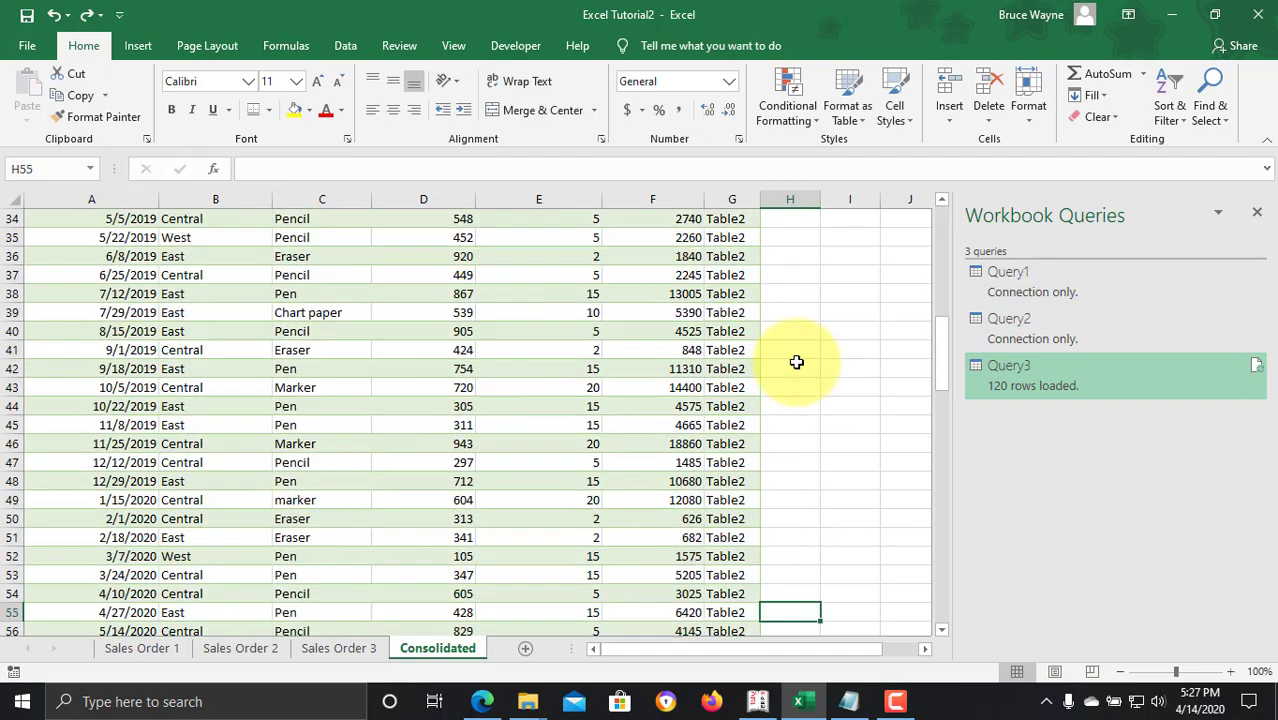
# Step: Sum the Content.Total values F2:F94 in cell I94, beside the last data row
pyautogui.press('Left')
pyautogui.press('Left')
pyautogui.hotkey('ctrl', 'Down')
pyautogui.press('Right')
pyautogui.press('Right')
pyautogui.press('Right')
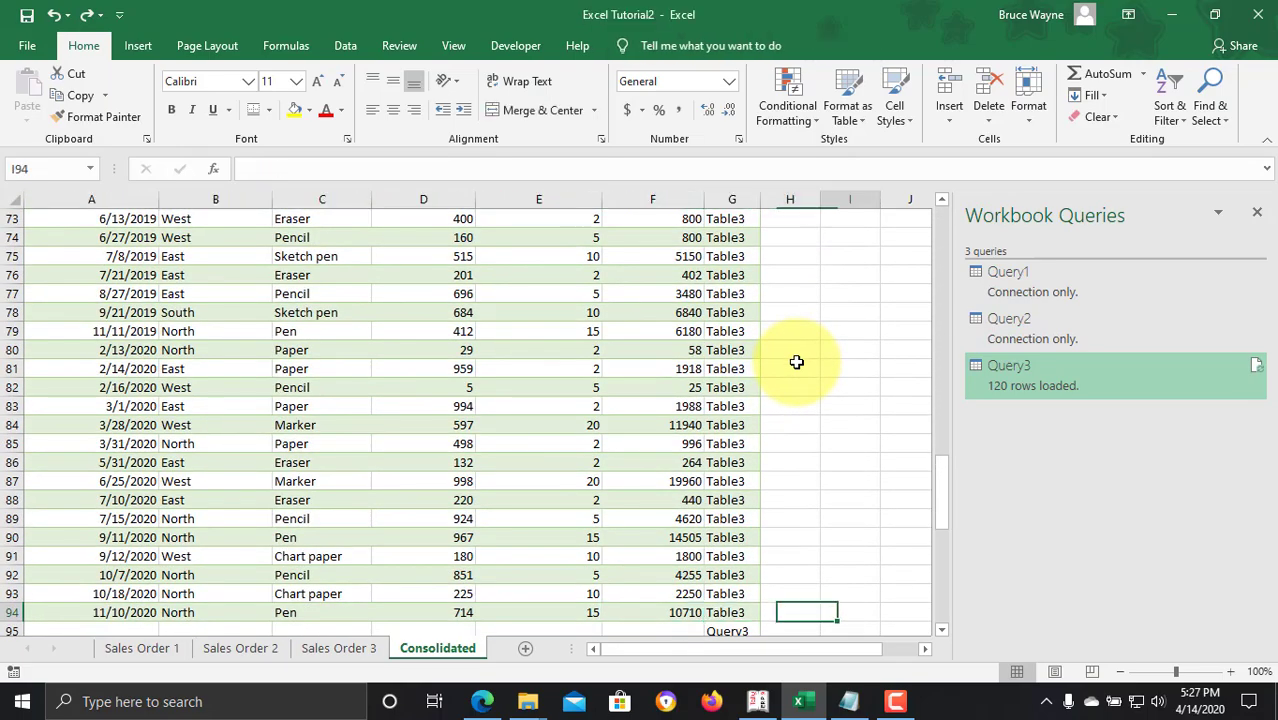
pyautogui.press('Left')
pyautogui.press('Right')
pyautogui.write('=sum')
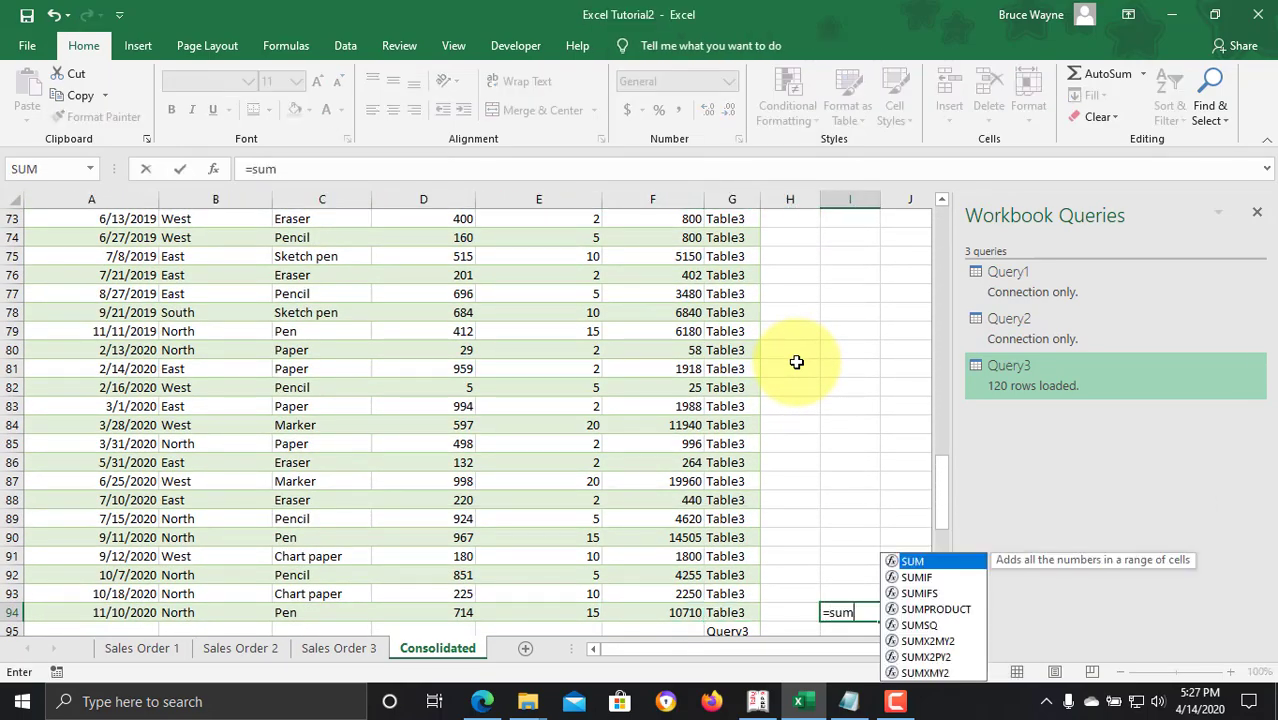
pyautogui.press('Tab')
pyautogui.press('Left')
pyautogui.press('Left')
pyautogui.press('Left')
pyautogui.hotkey('ctrl', 'shift', 'Up')
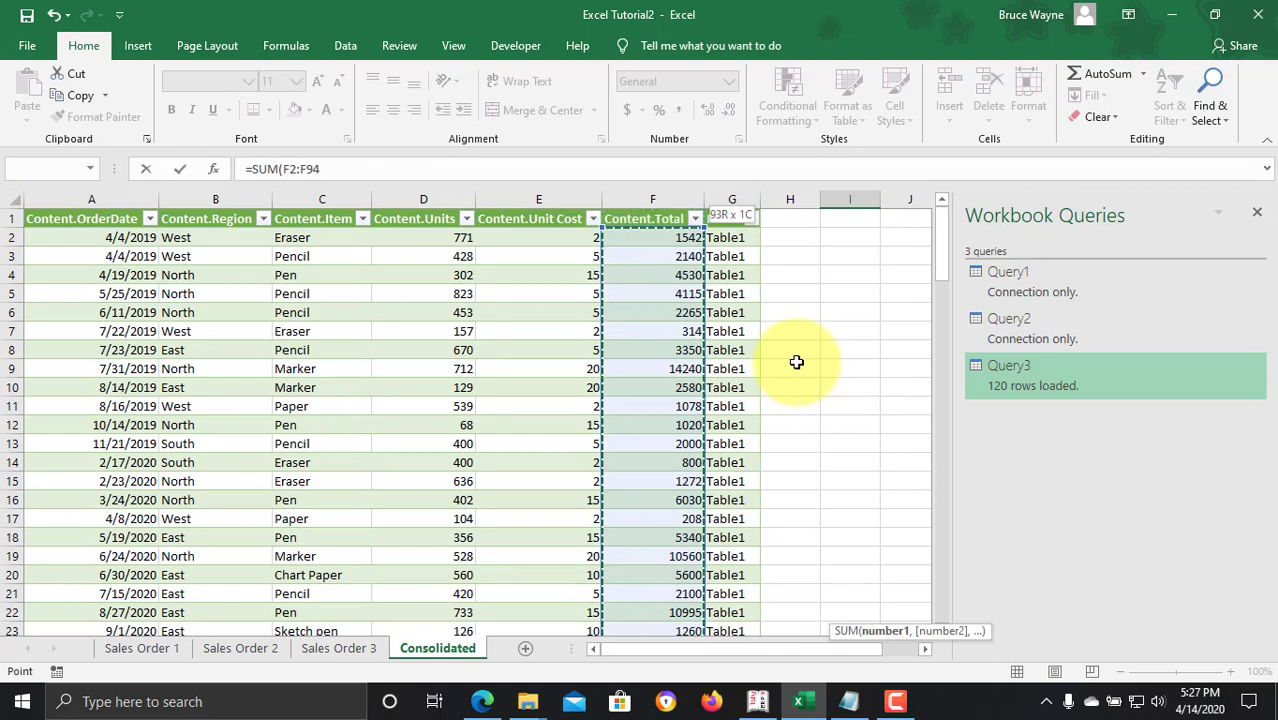
pyautogui.press('Return')
# Step: Apply the comma number style to the sum in I94
pyautogui.press('Right')
pyautogui.press('Up')
pyautogui.press('Left')
pyautogui.press('alt')
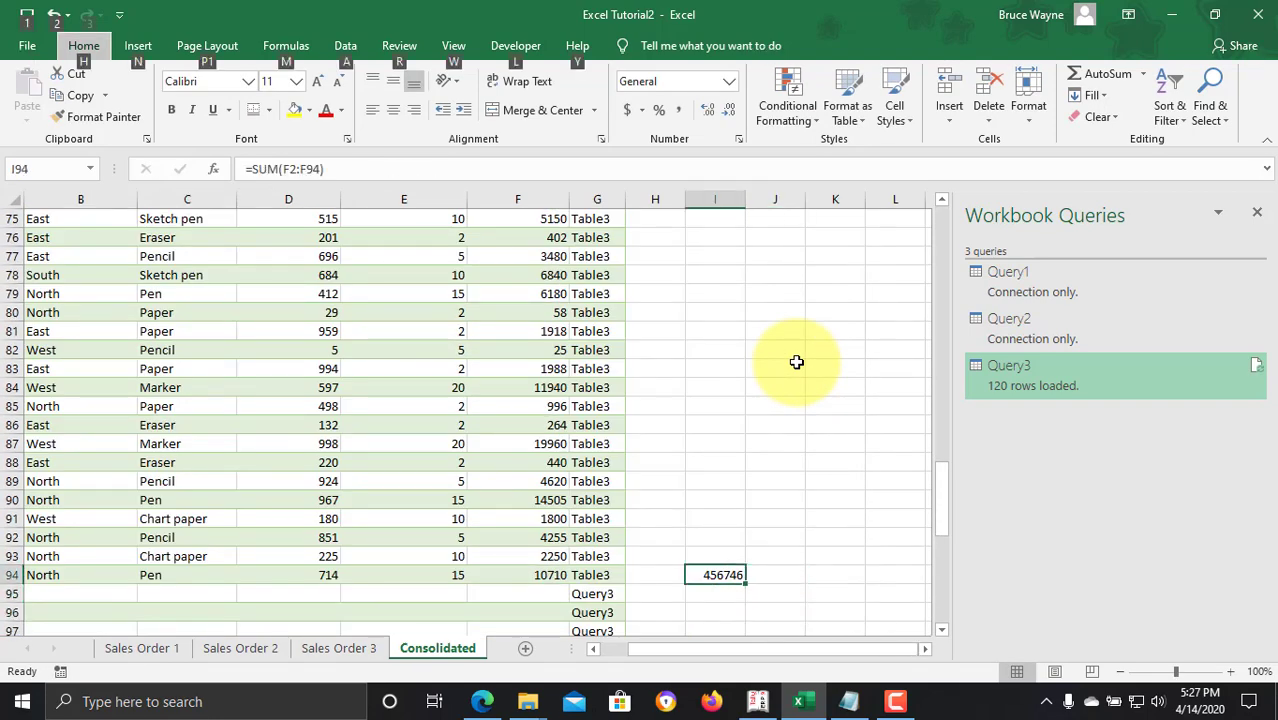
pyautogui.press('h')
pyautogui.press('k')
# Step: Link cell J94 to the total in cell F27 of the Sales Order 1 sheet
pyautogui.press('Right')
pyautogui.press('Up')
pyautogui.press('Down')
pyautogui.write('+')
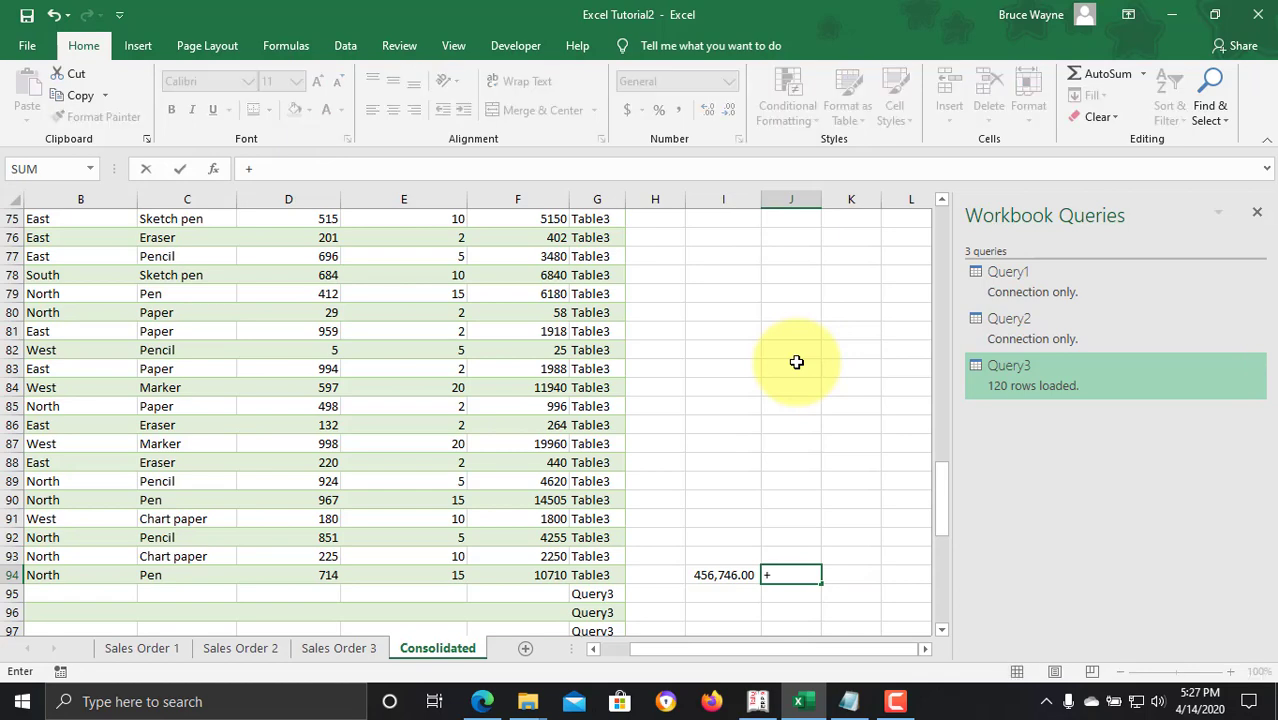
pyautogui.hotkey('ctrl', 'pageup')
pyautogui.hotkey('ctrl', 'pageup')
pyautogui.hotkey('ctrl', 'pageup')
pyautogui.press('Down')
pyautogui.press('Down')
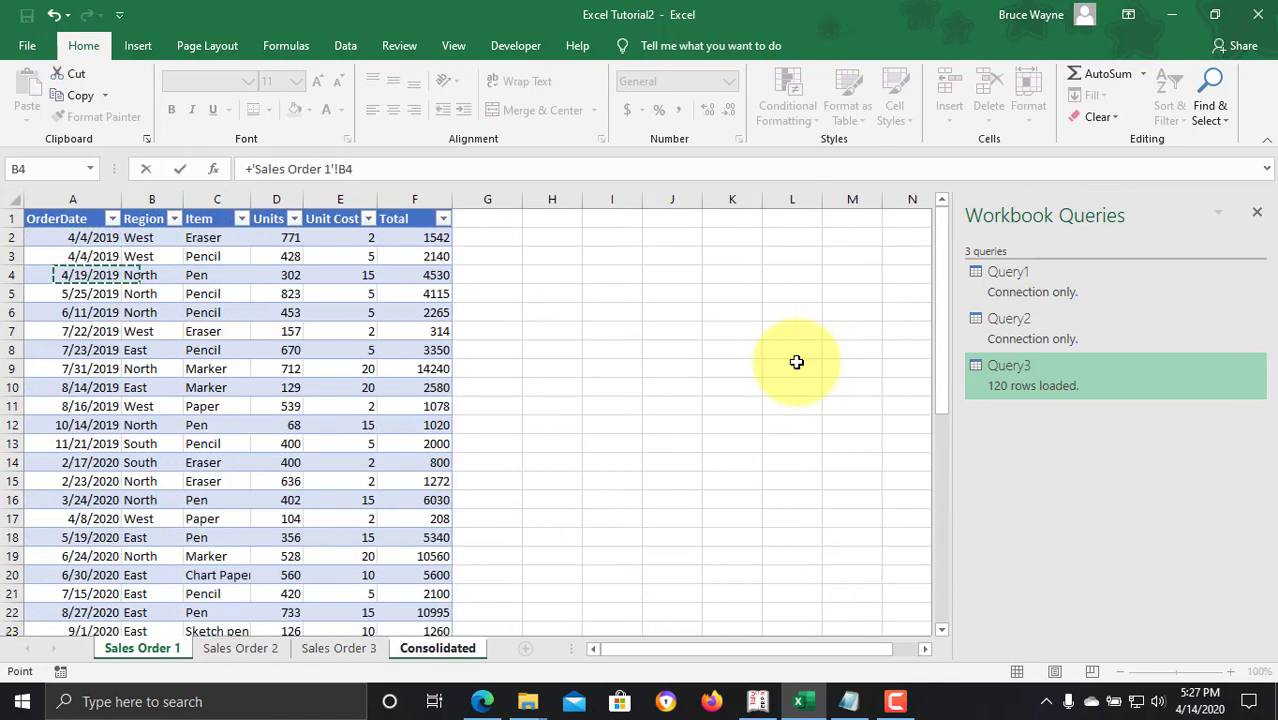
pyautogui.press('Right')
pyautogui.press('Right')
pyautogui.press('Right')
pyautogui.press('Right')
pyautogui.press('Right')
pyautogui.hotkey('ctrl', 'Down')
pyautogui.press('Down')
pyautogui.press('Tab')
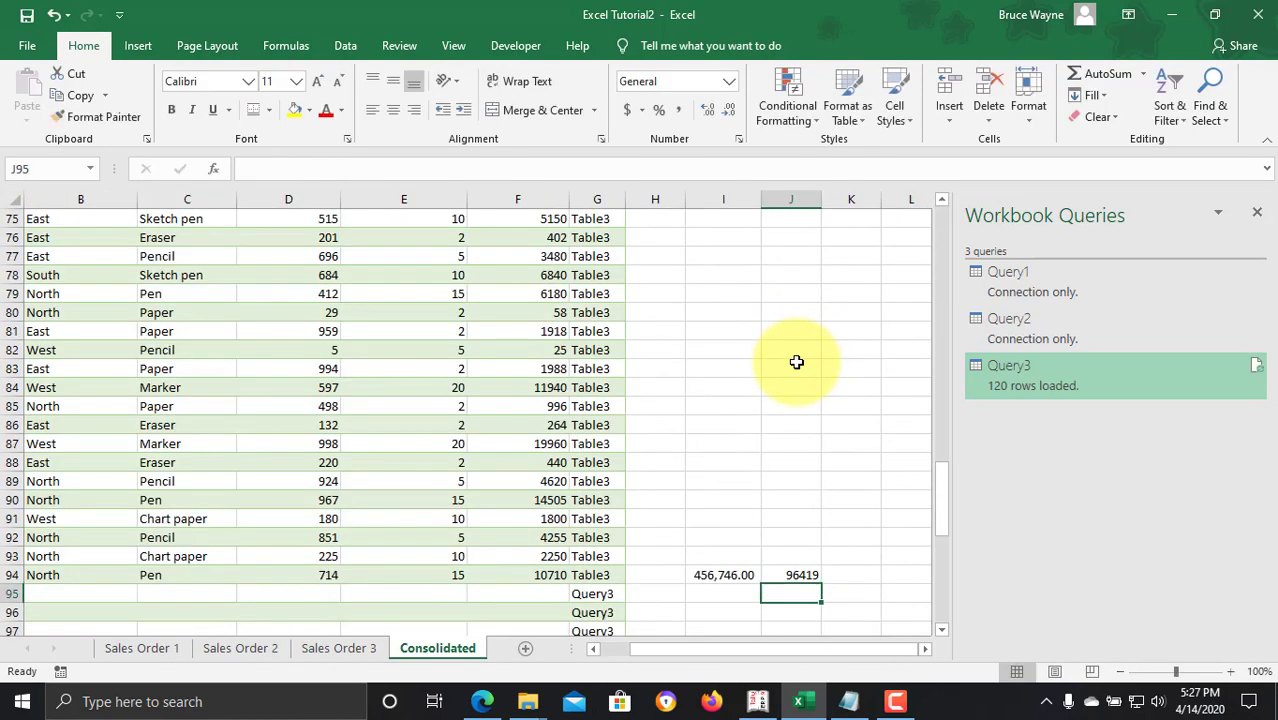
# Step: Enter the label Table 1 in J93 and copy it across to L93
pyautogui.press('Left')
pyautogui.press('Up')
pyautogui.write('Table 1')
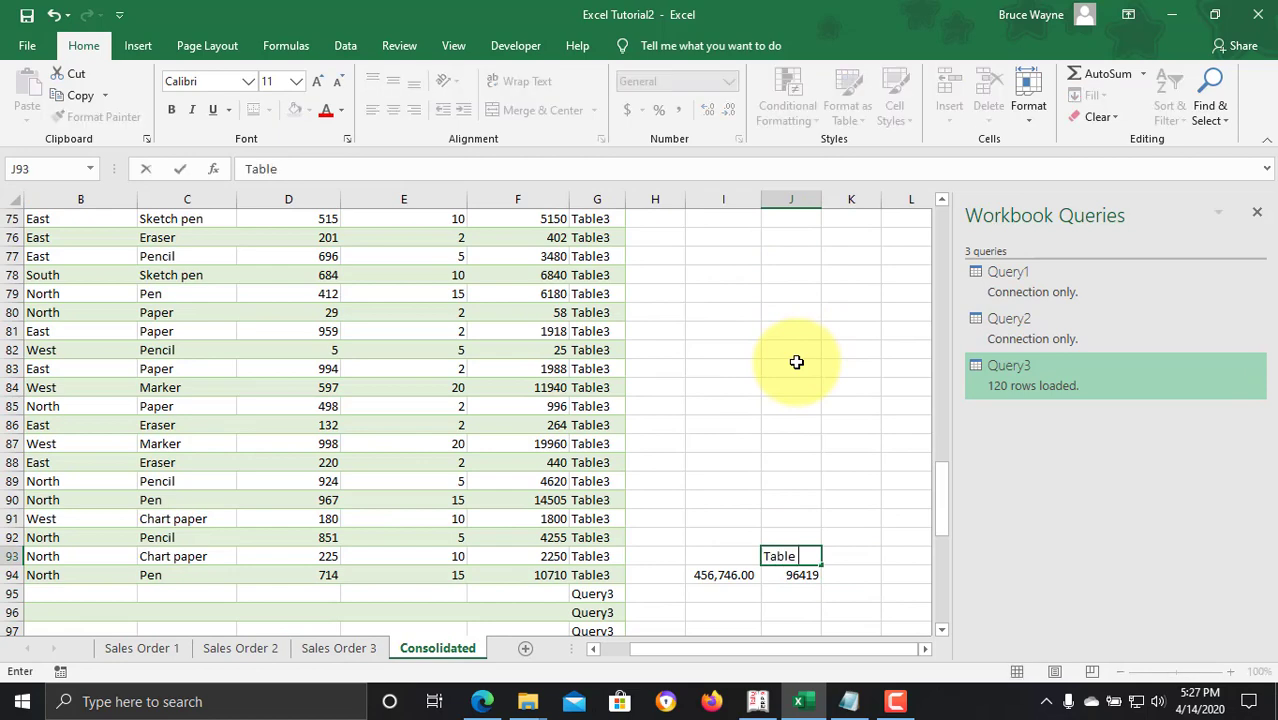
pyautogui.press('Return')
pyautogui.press('Up')
pyautogui.hotkey('ctrl', 'c')
pyautogui.hotkey('shift', 'Right')
pyautogui.hotkey('shift', 'Right')
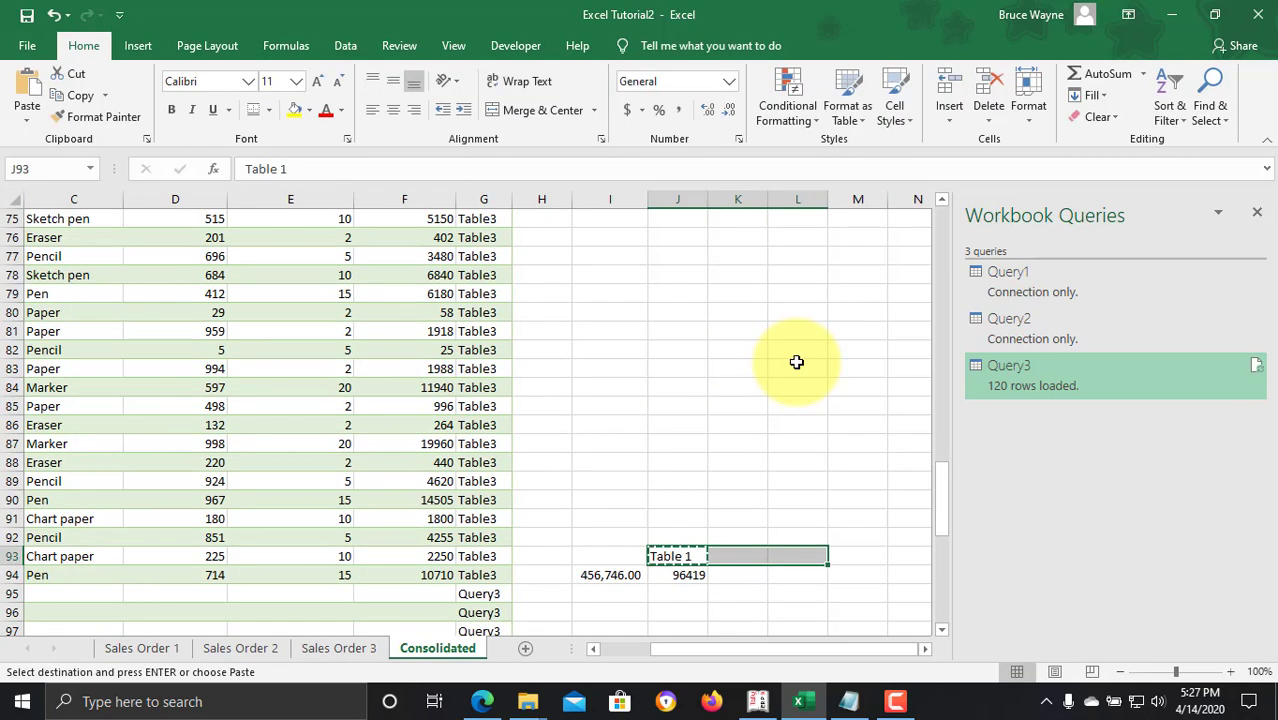
pyautogui.press('Return')
# Step: Change the label in K93 to Table 2
pyautogui.press('Left')
pyautogui.press('Right')
pyautogui.press('Right')
pyautogui.write('Table 3')
pyautogui.press('Return')
pyautogui.press('Up')
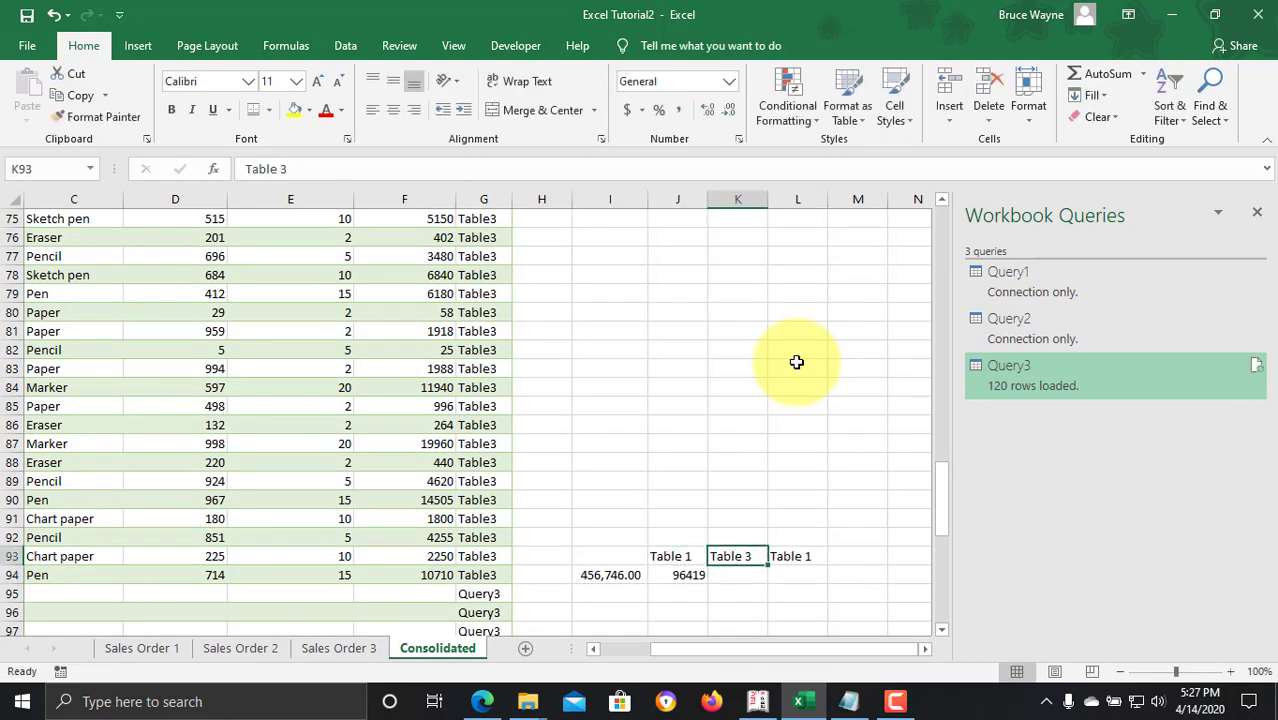
pyautogui.press('F2')
pyautogui.press('BackSpace')
pyautogui.write('2')
pyautogui.hotkey('ctrl', 'Return')
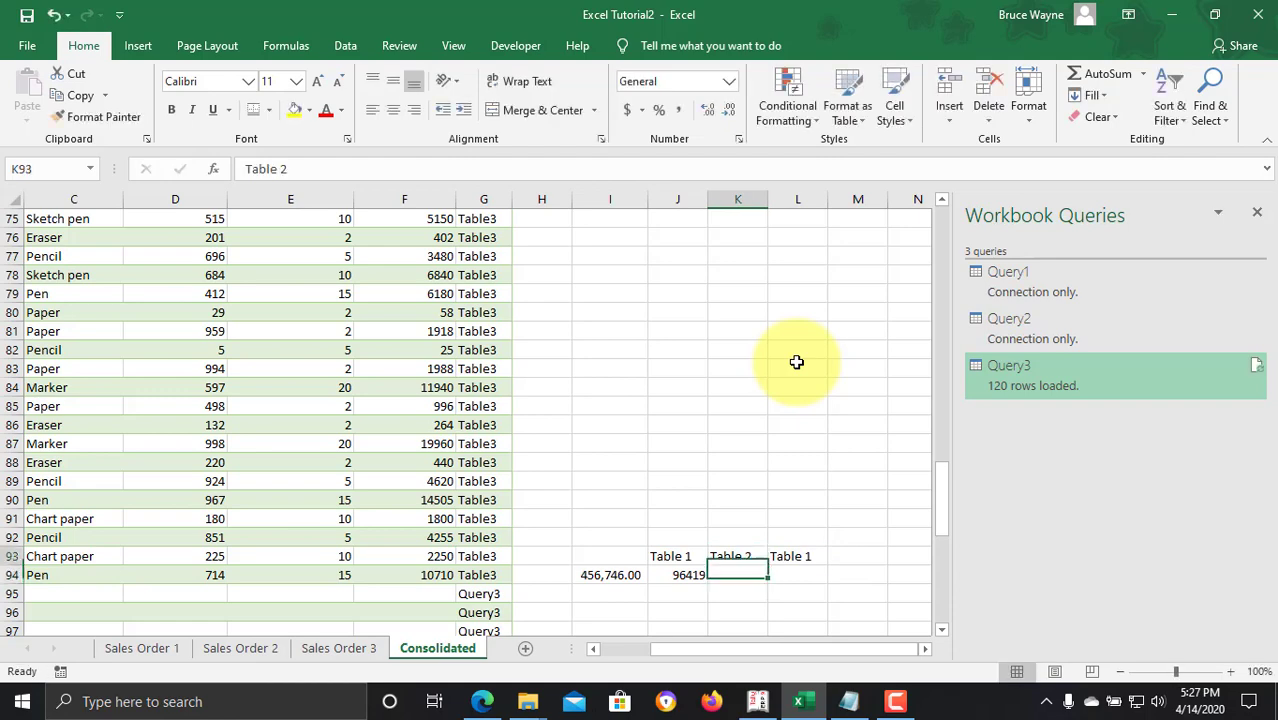
# Step: Change the label in L93 to Table 3
pyautogui.press('Right')
pyautogui.press('F2')
pyautogui.press('BackSpace')
pyautogui.write('3')
pyautogui.press('Return')
pyautogui.press('Left')
pyautogui.press('Left')
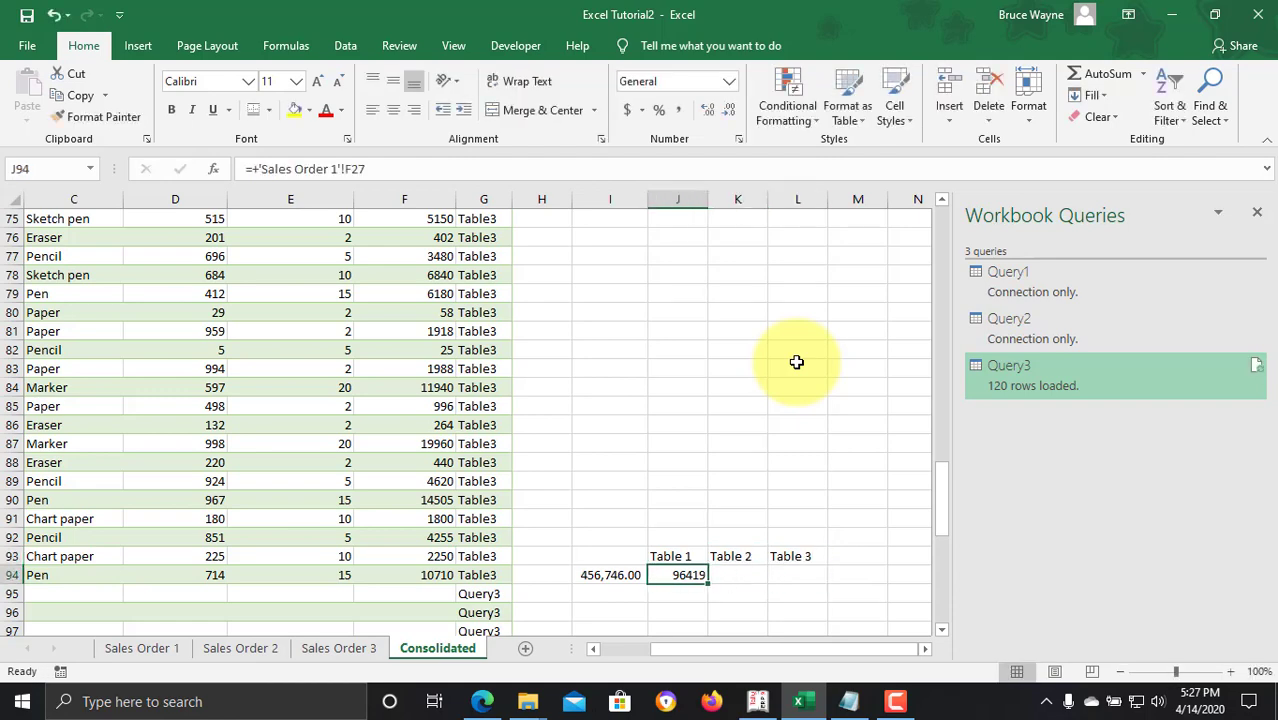
# Step: Link cell K94 to the total in cell F45 of the Sales Order 2 sheet
pyautogui.press('Right')
pyautogui.write('+')
pyautogui.hotkey('ctrl', 'pageup')
pyautogui.hotkey('ctrl', 'pageup')
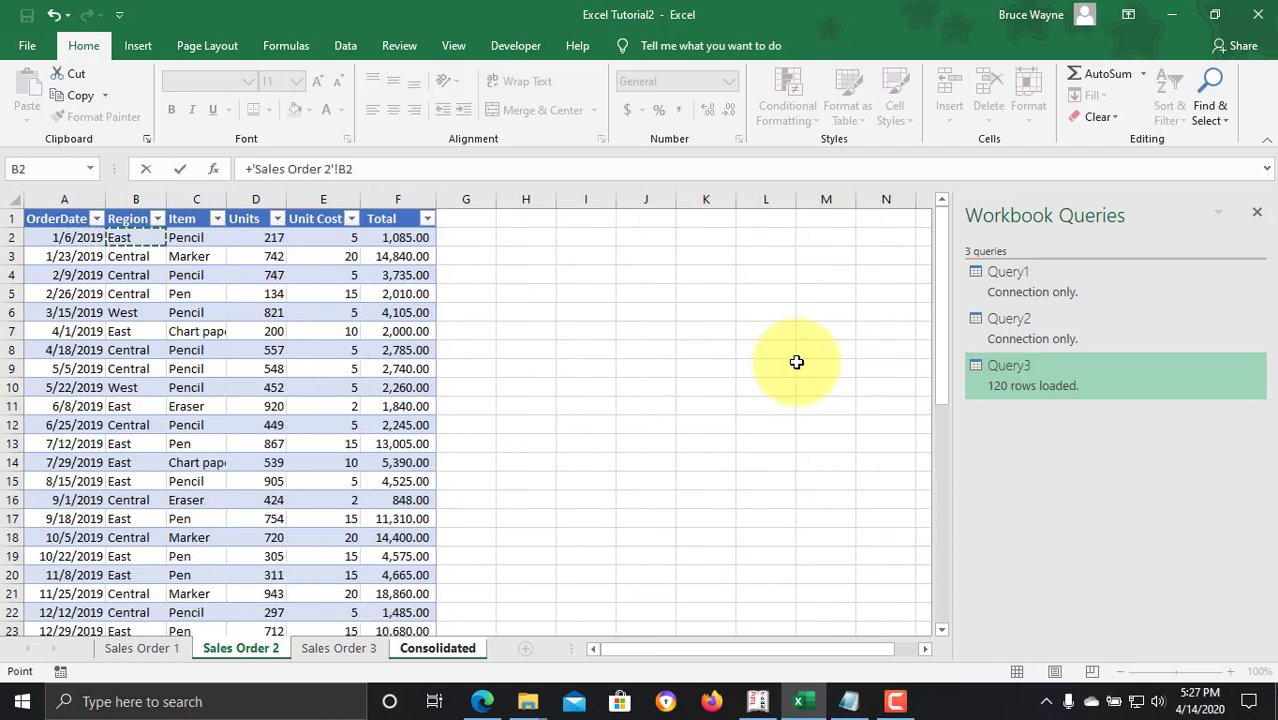
pyautogui.press('Down')
pyautogui.press('Down')
pyautogui.press('Right')
pyautogui.press('Right')
pyautogui.press('Right')
pyautogui.press('Right')
pyautogui.press('Right')
pyautogui.press('Left')
pyautogui.hotkey('ctrl', 'Down')
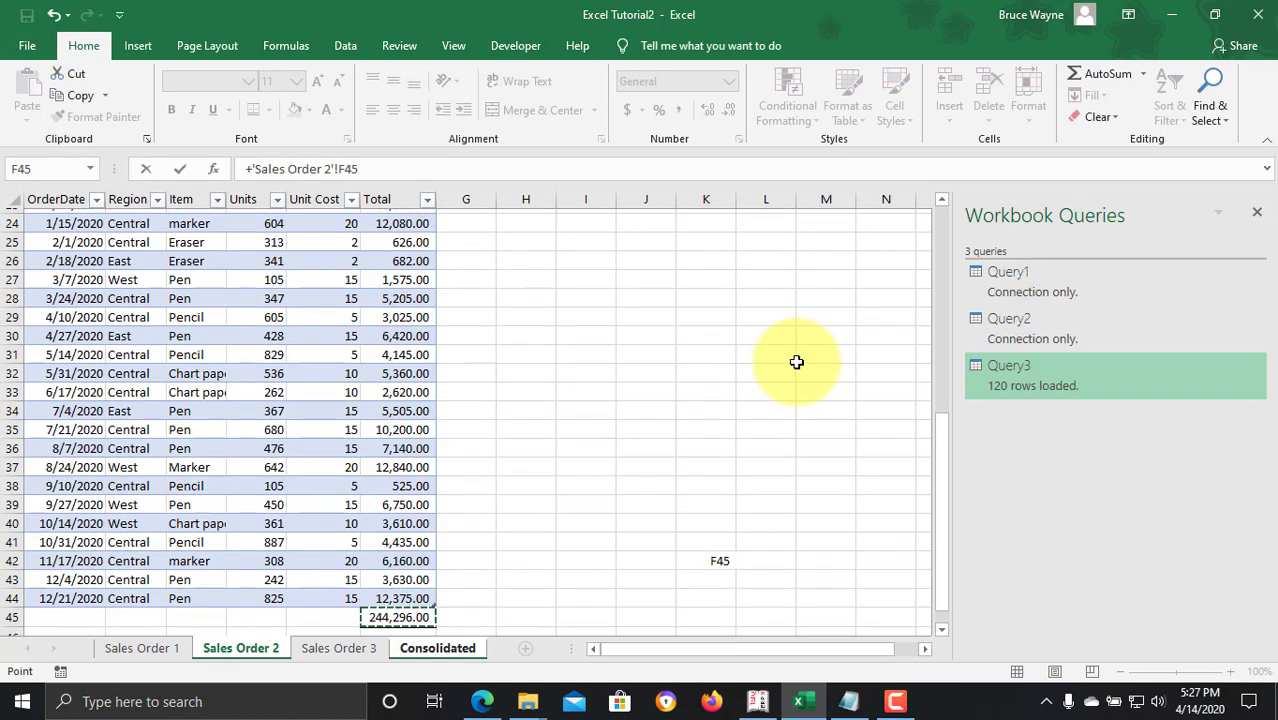
pyautogui.press('Tab')
# Step: Link cell L94 to the total in cell F27 of the Sales Order 3 sheet
pyautogui.write('+')
pyautogui.hotkey('ctrl', 'pageup')
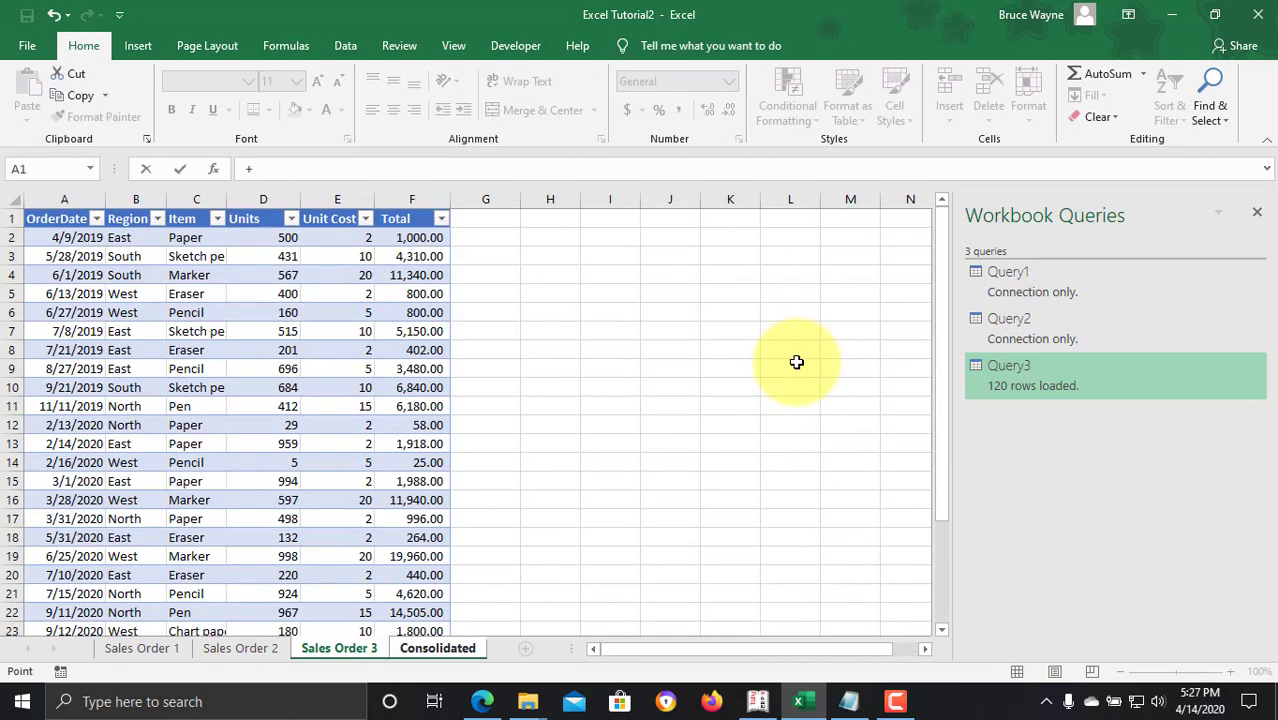
pyautogui.press('Down')
pyautogui.press('Down')
pyautogui.press('Right')
pyautogui.press('Right')
pyautogui.press('Right')
pyautogui.press('Right')
pyautogui.press('Right')
pyautogui.hotkey('ctrl', 'Down')
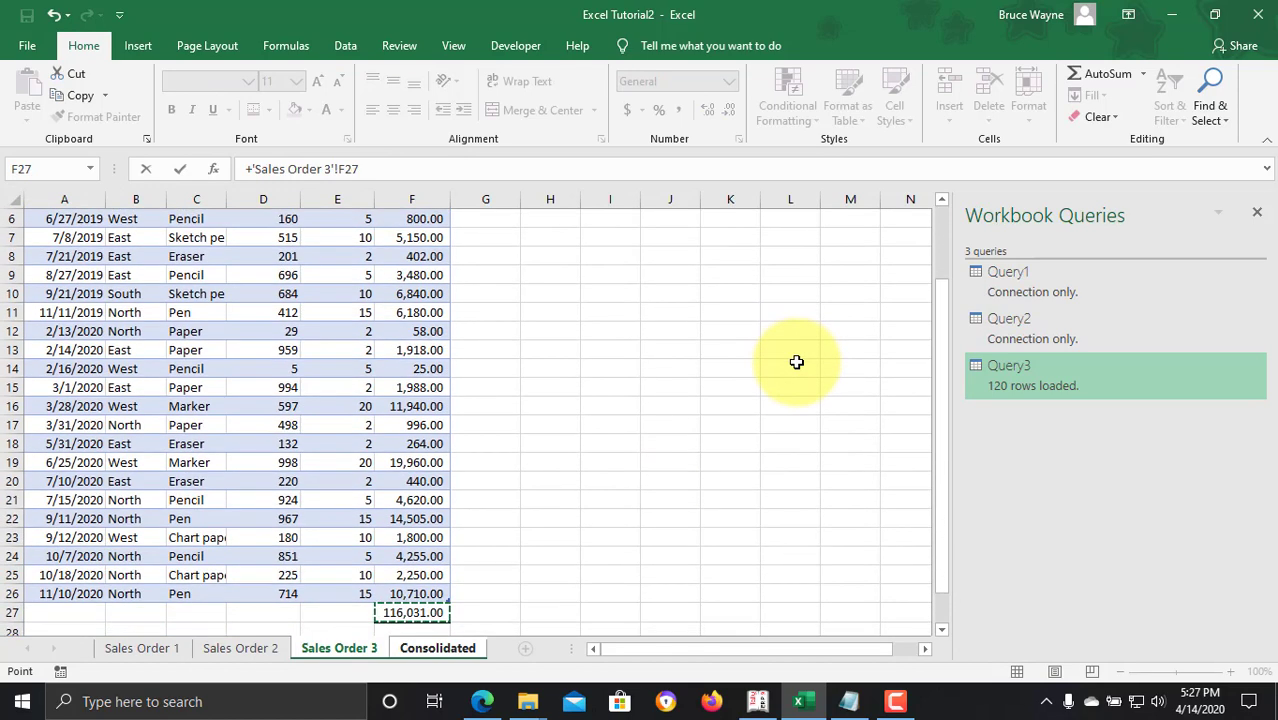
pyautogui.press('Return')
# Step: Copy the formula from L94 across into M94
pyautogui.press('Up')
pyautogui.press('Down')
pyautogui.press('Down')
pyautogui.press('Left')
pyautogui.press('Up')
pyautogui.press('Right')
pyautogui.press('Right')
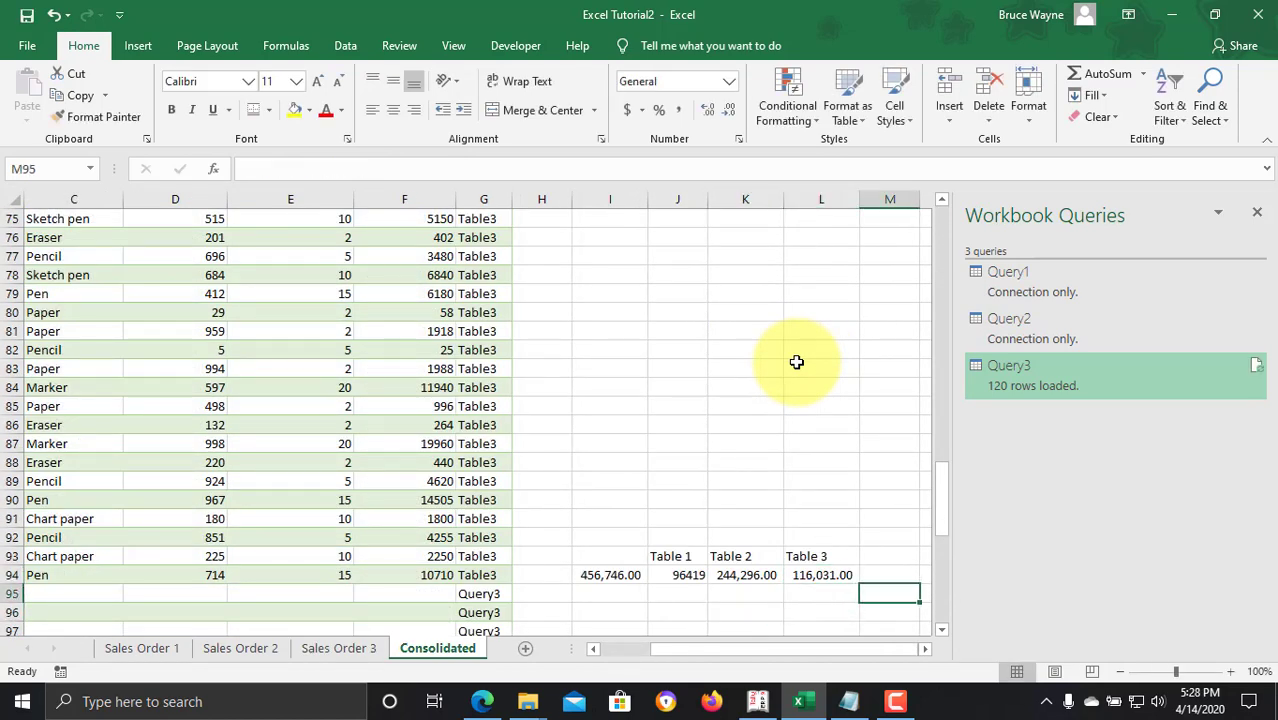
pyautogui.press('Up')
pyautogui.hotkey('ctrl', 'r')
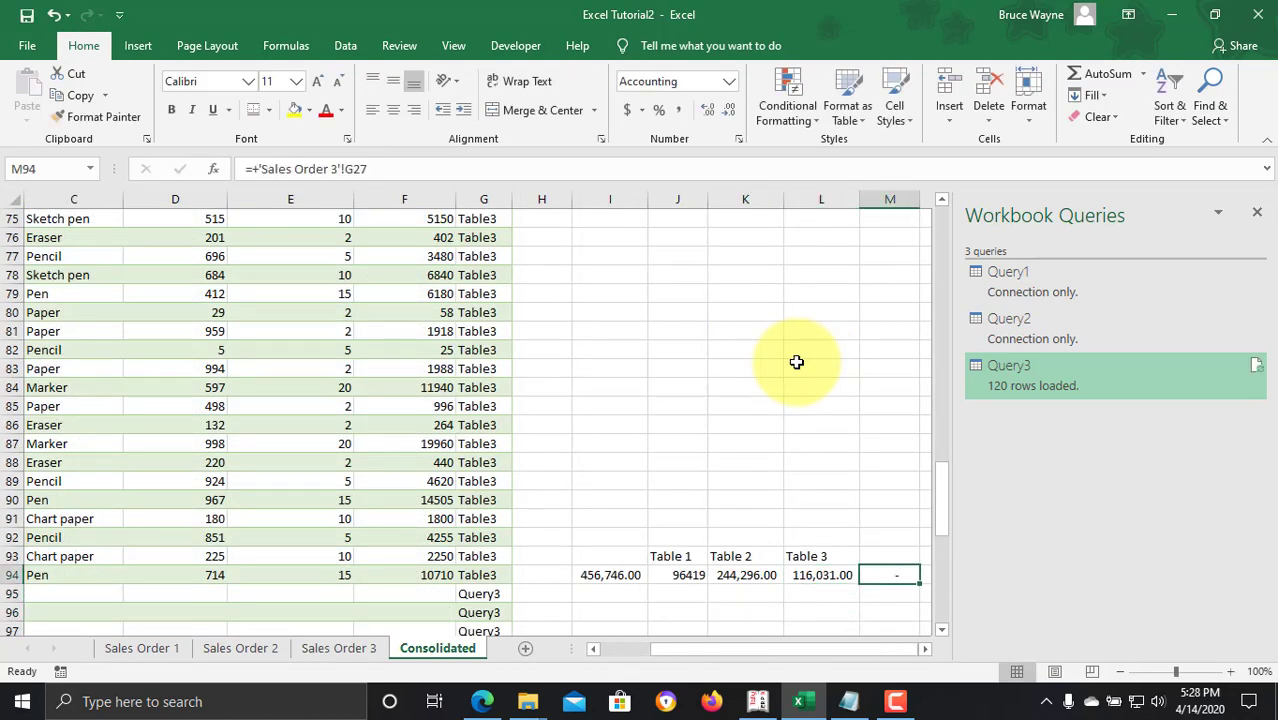
# Step: Enter a SUM of J94:L94 in cell J95 and format the result with comma style
pyautogui.press('Down')
pyautogui.press('Left')
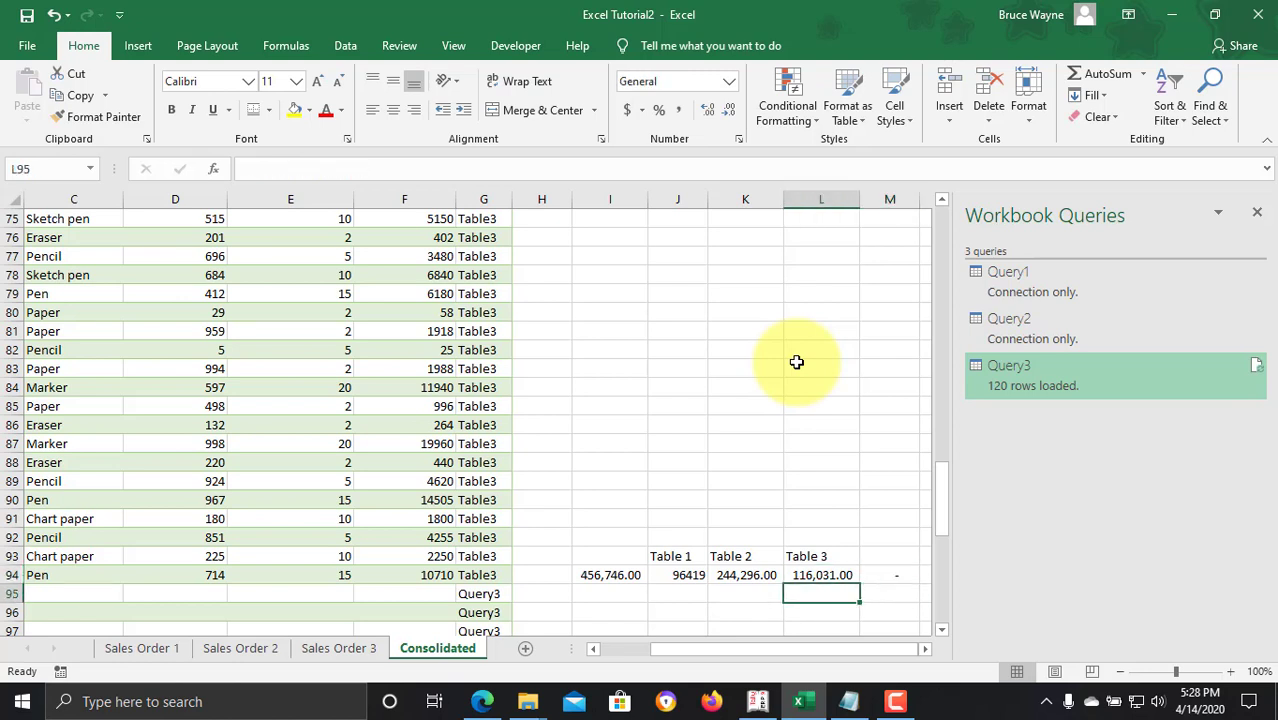
pyautogui.press('Left')
pyautogui.press('Left')
pyautogui.write('+')
pyautogui.press('Up')
pyautogui.press('Right')
pyautogui.press('Right')
pyautogui.press('Left')
pyautogui.press('Left')
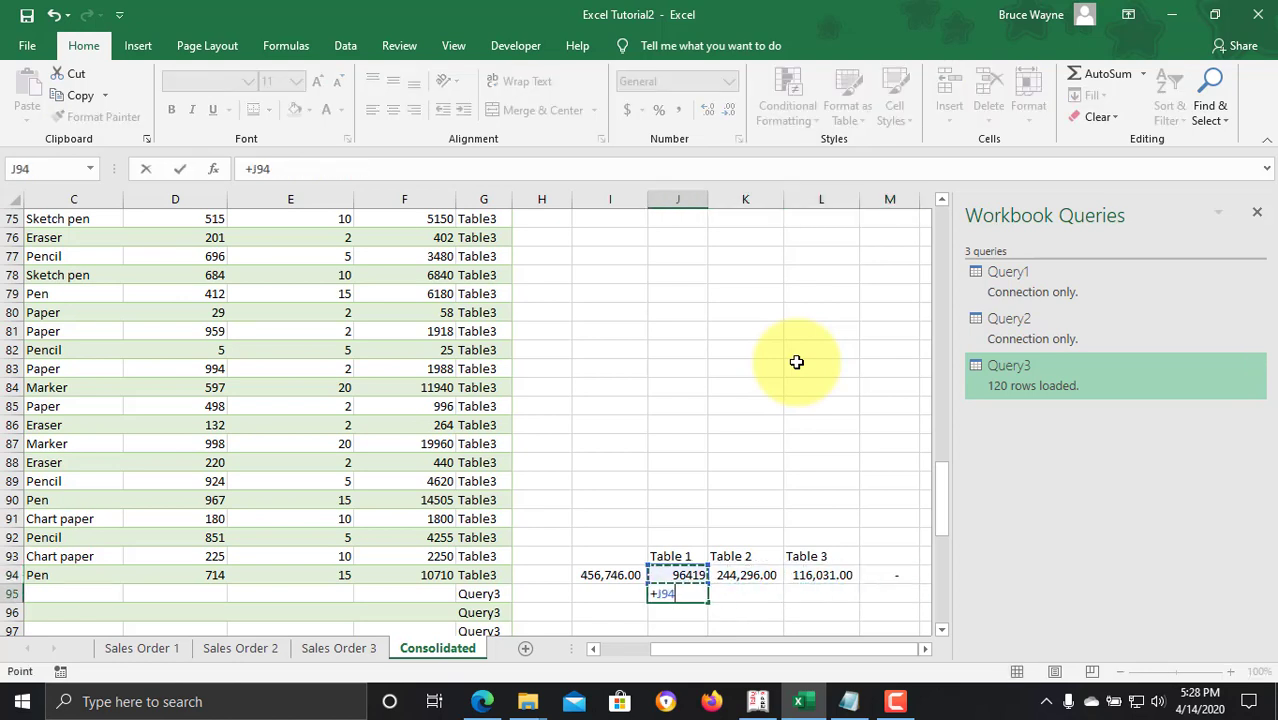
pyautogui.press('BackSpace')
pyautogui.press('BackSpace')
pyautogui.press('BackSpace')
pyautogui.write('SUM(')
pyautogui.press('Up')
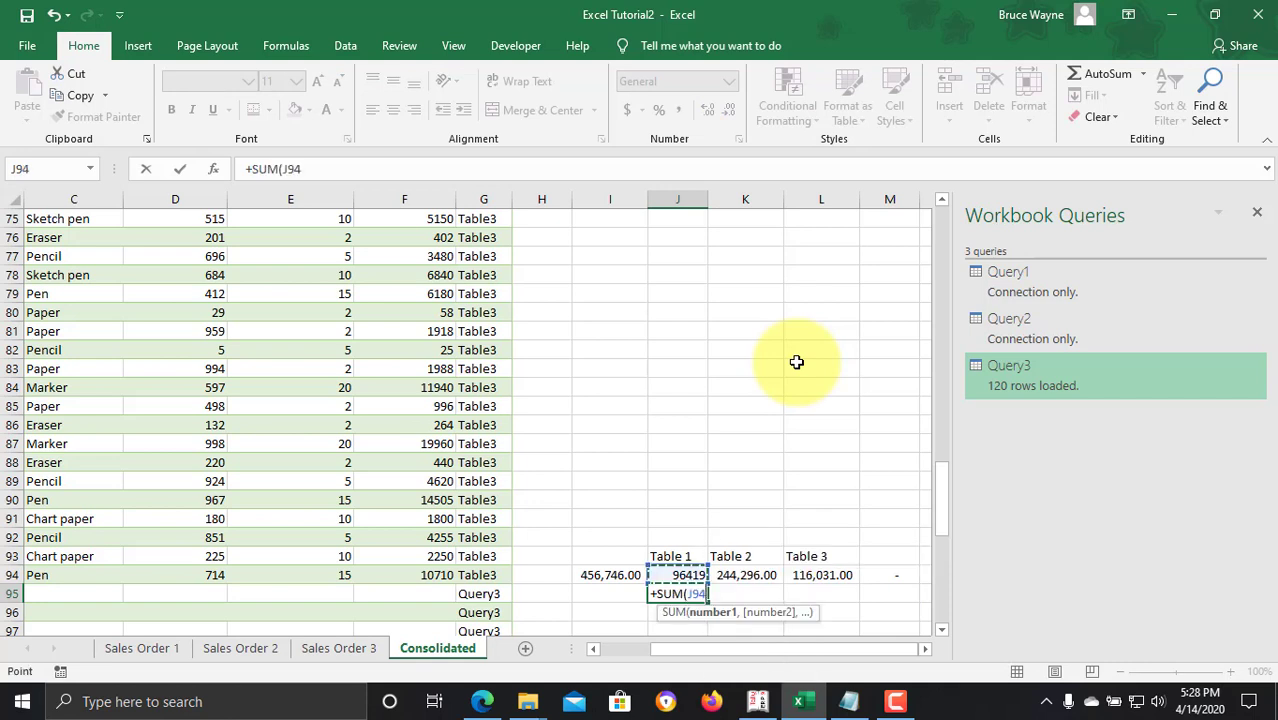
pyautogui.press('Right')
pyautogui.press('Right')
pyautogui.press('Right')
pyautogui.press('Left')
pyautogui.press('Left')
pyautogui.press('Left')
pyautogui.hotkey('shift', 'Right')
pyautogui.hotkey('shift', 'Right')
pyautogui.write(')')
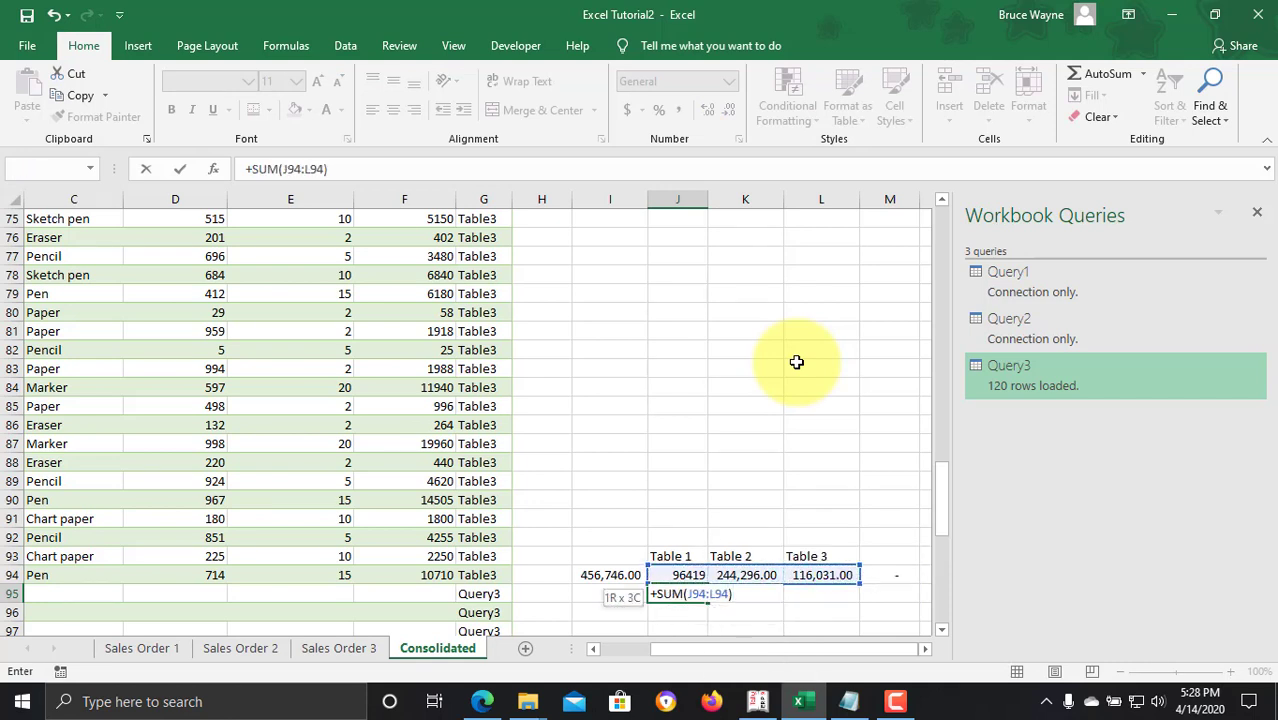
pyautogui.hotkey('ctrl', 'Return')
pyautogui.hotkey('alt', 'h')
pyautogui.press('k')
# Step: Compare the consolidated total in I94 with the combined sheet total in J95
pyautogui.press('Up')
pyautogui.press('Left')
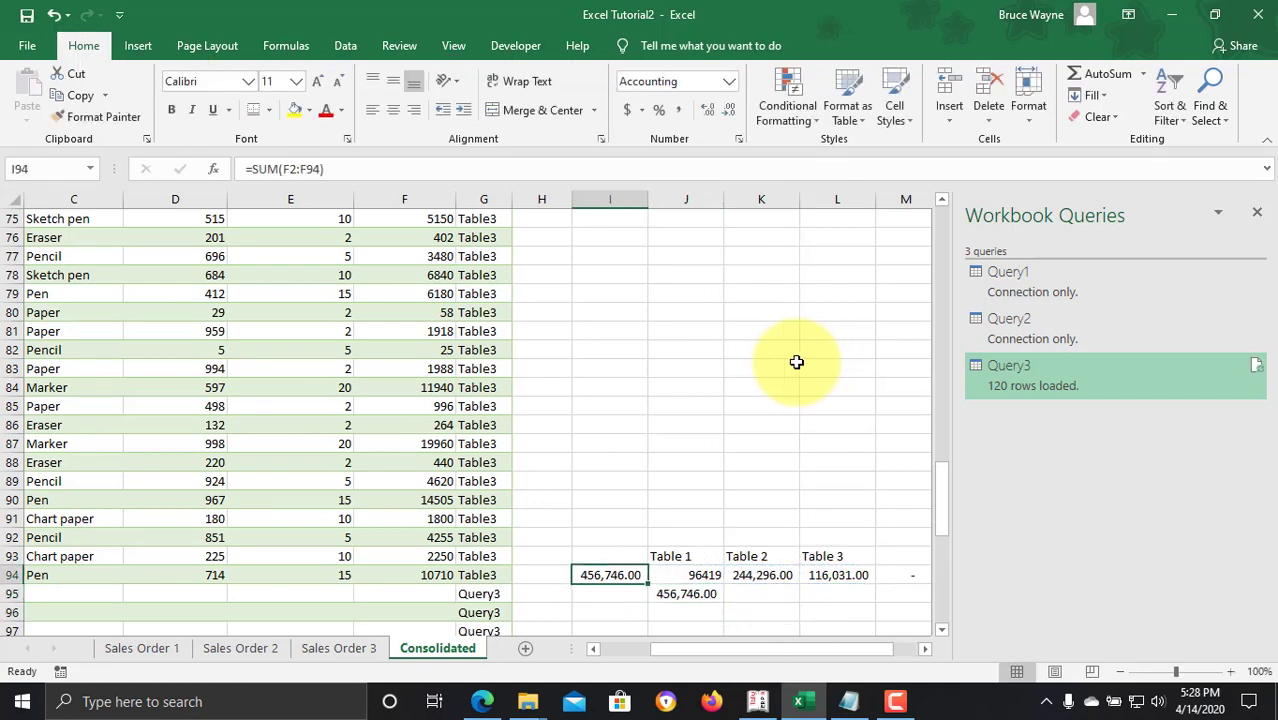
pyautogui.press('Right')
pyautogui.press('Down')
pyautogui.press('Left')
pyautogui.press('Up')
pyautogui.press('Up')
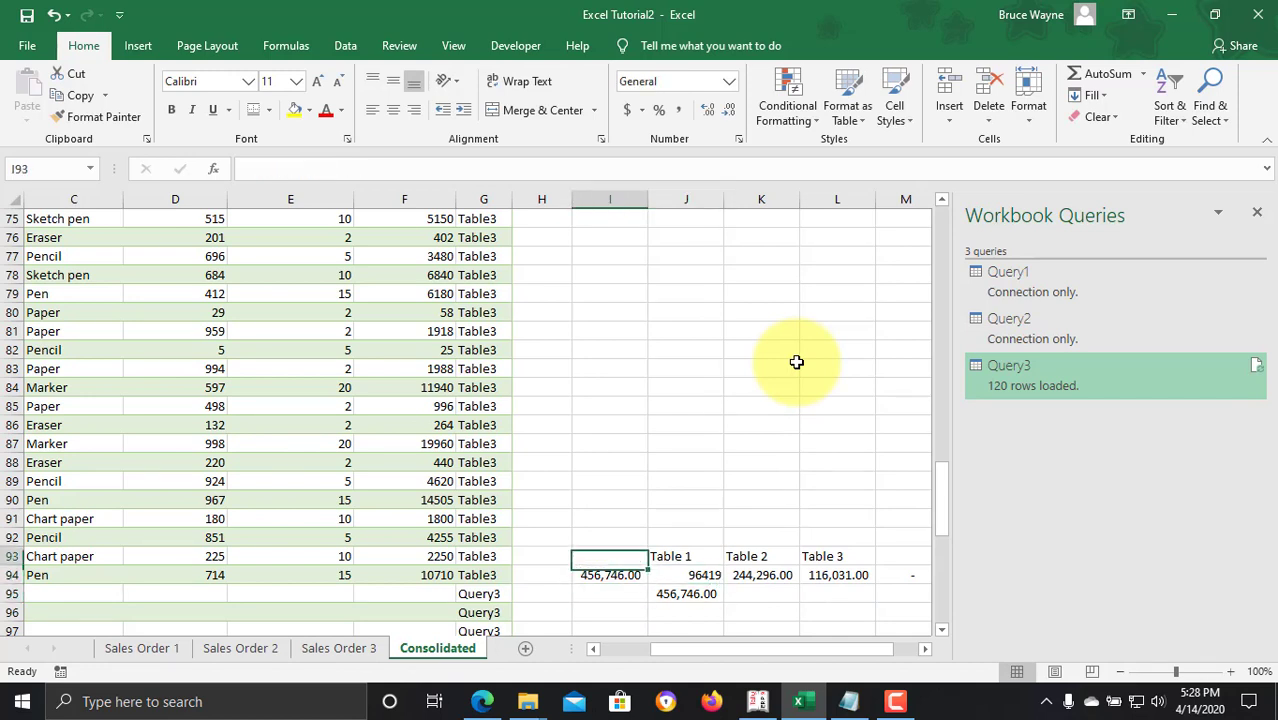
pyautogui.press('Right')
pyautogui.press('Right')
pyautogui.press('Right')
pyautogui.press('Left')
pyautogui.press('Left')
pyautogui.hotkey('shift', 'Right')
pyautogui.hotkey('shift', 'Right')
pyautogui.hotkey('shift', 'Right')
pyautogui.press('Down')
pyautogui.press('Down')
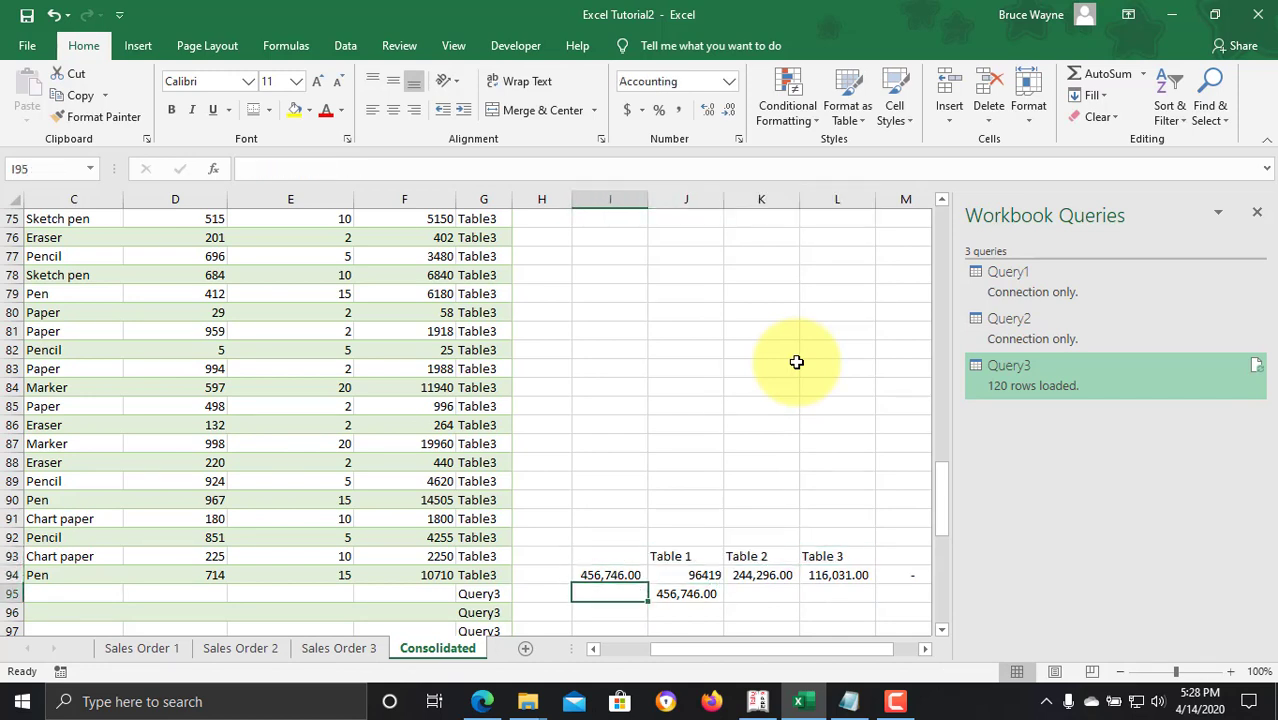
# Step: Clear the check labels and totals from the range I93:M95
pyautogui.press('Up')
pyautogui.press('Up')
pyautogui.hotkey('shift', 'Right')
pyautogui.hotkey('shift', 'Right')
pyautogui.hotkey('shift', 'Right')
pyautogui.hotkey('shift', 'Down')
pyautogui.hotkey('shift', 'Down')
pyautogui.hotkey('shift', 'Down')
pyautogui.press('Up')
pyautogui.press('Down')
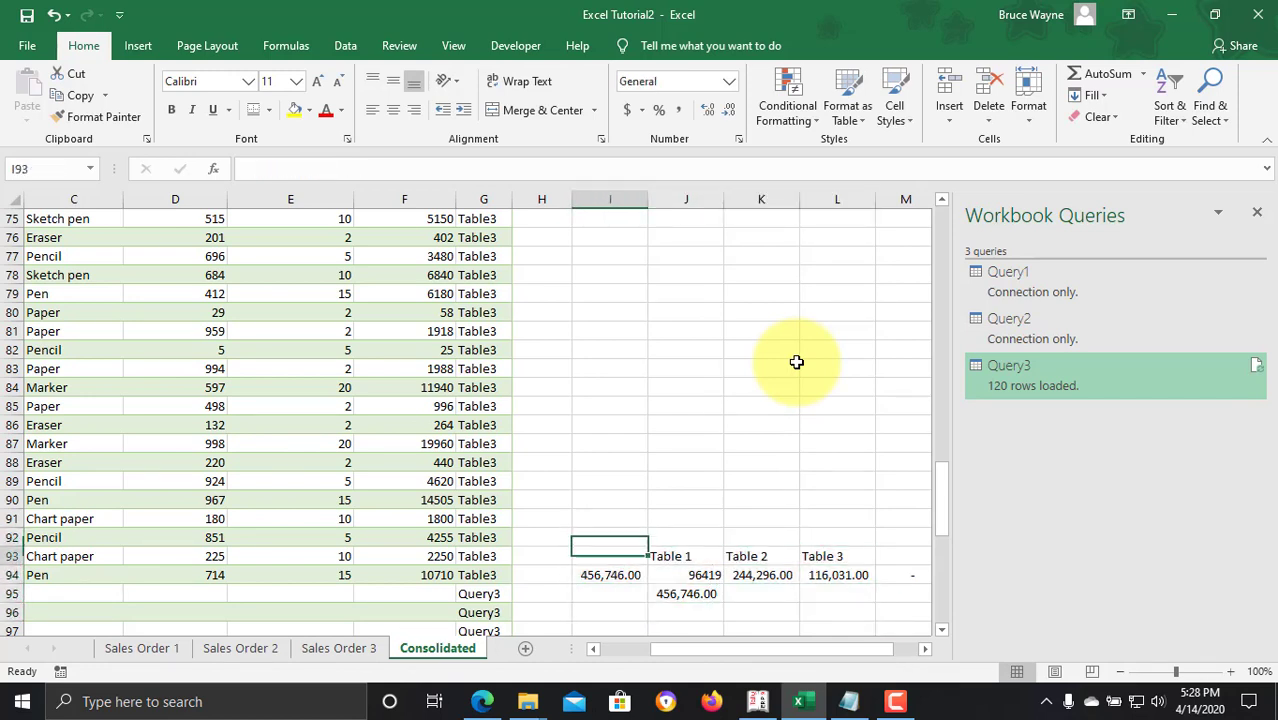
pyautogui.hotkey('shift', 'Right')
pyautogui.hotkey('shift', 'Right')
pyautogui.hotkey('shift', 'Right')
pyautogui.hotkey('shift', 'Right')
pyautogui.hotkey('shift', 'Down')
pyautogui.hotkey('shift', 'Down')
pyautogui.press('Delete')
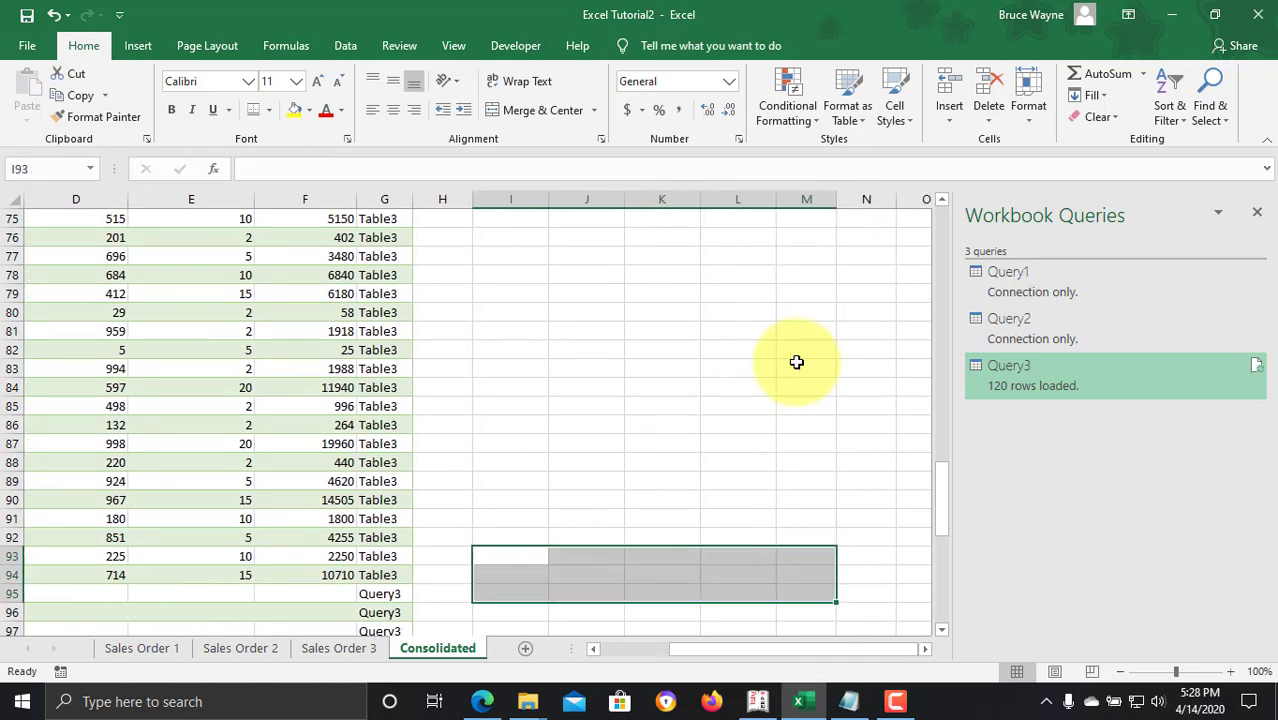
# Step: Switch to Notepad and write "This will definitely help in consolidating data which are present in many excel sheets"
pyautogui.hotkey('alt', 'Tab')
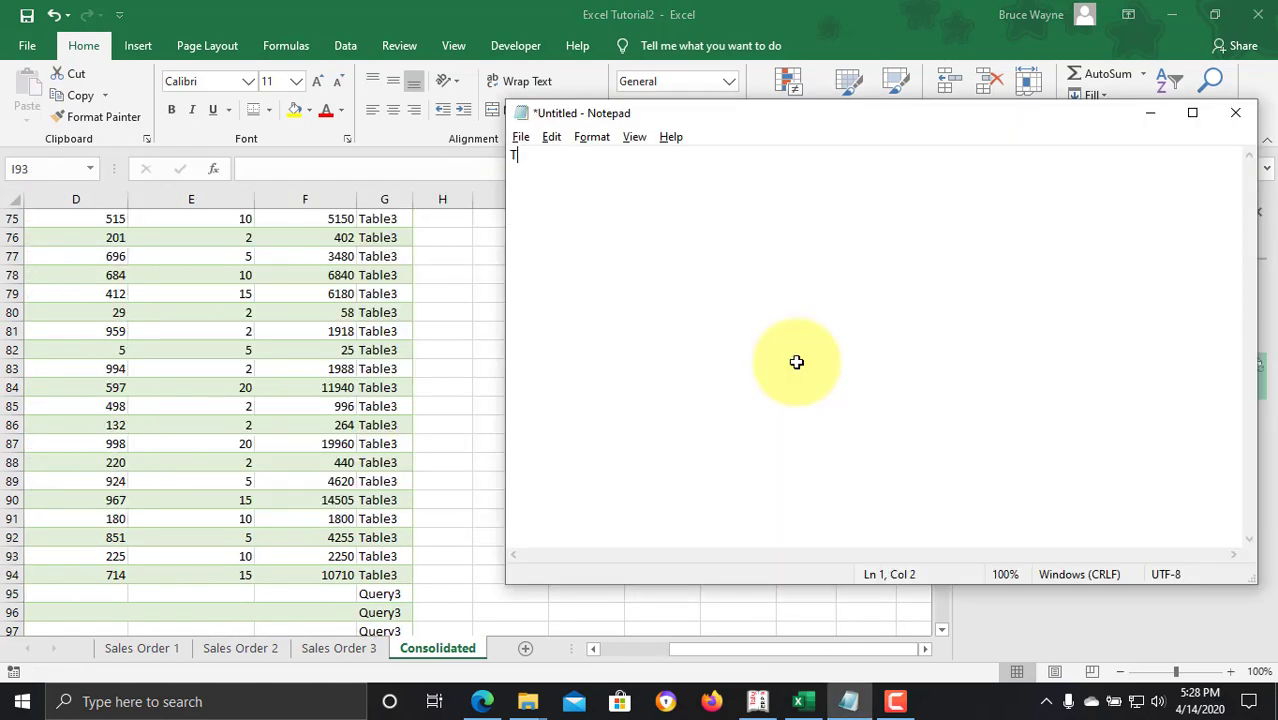
pyautogui.write('This will defini')
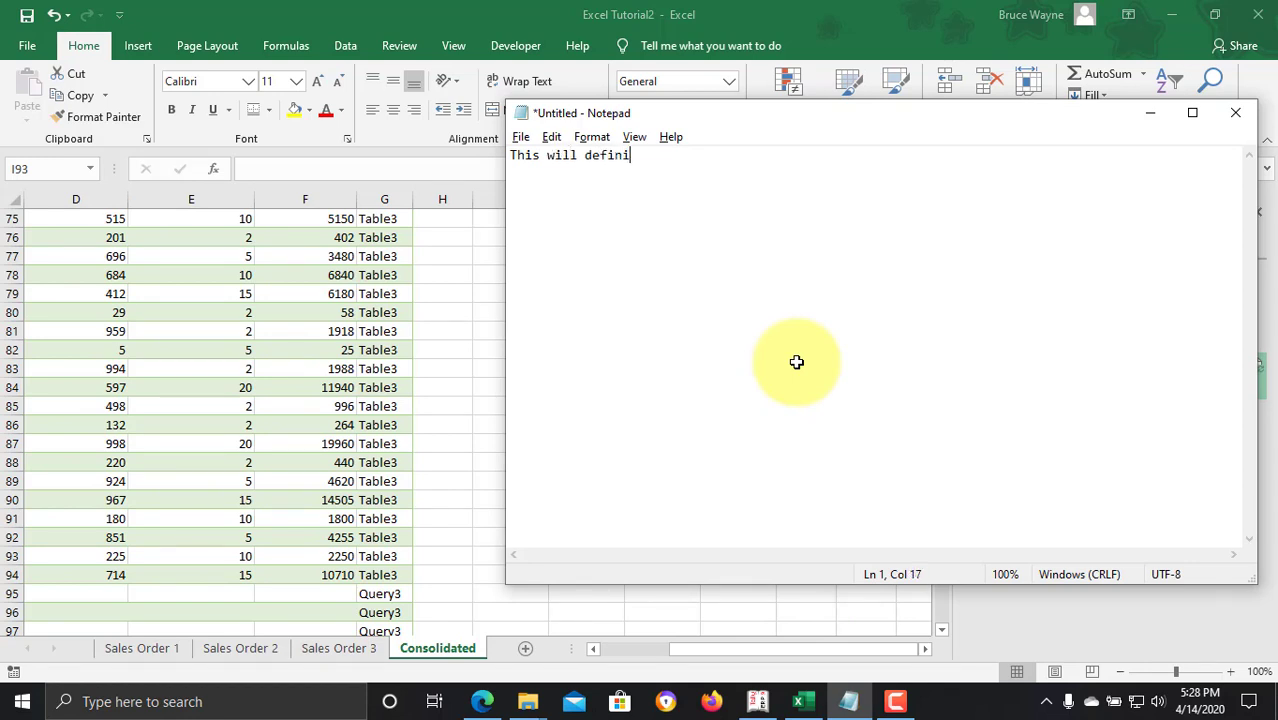
pyautogui.write('tely help in c')
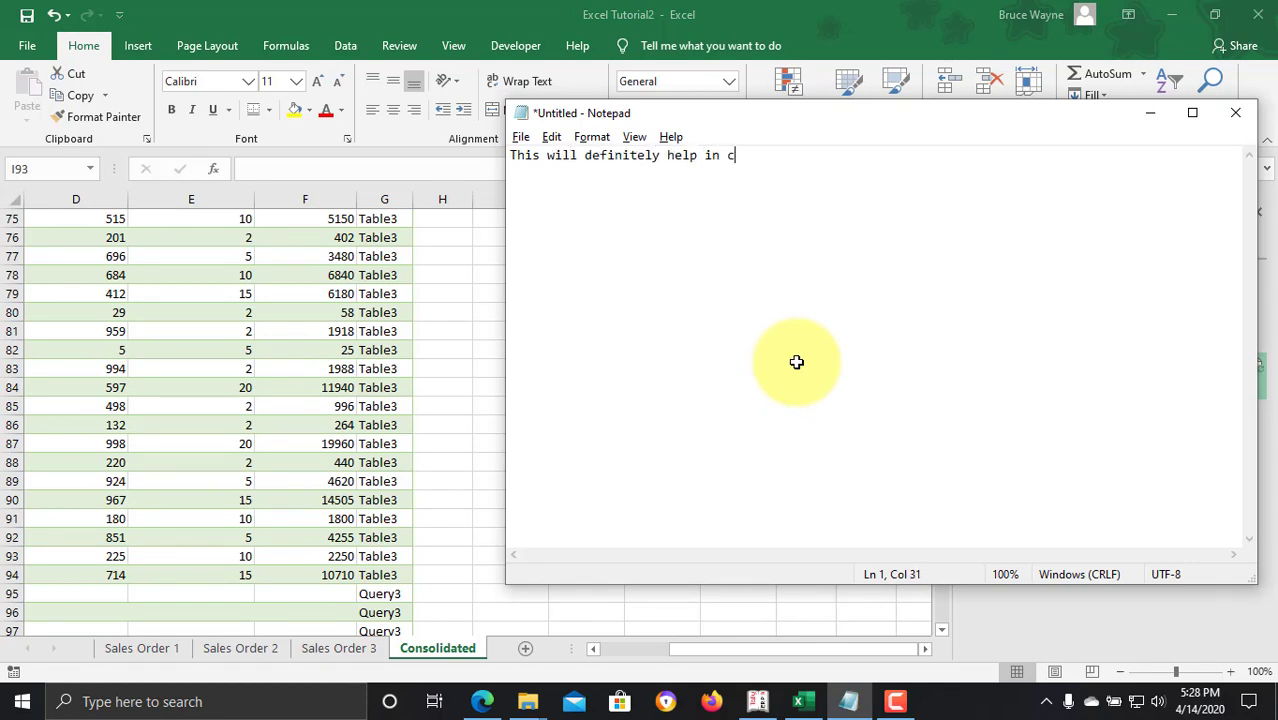
pyautogui.write('onsolidating ')
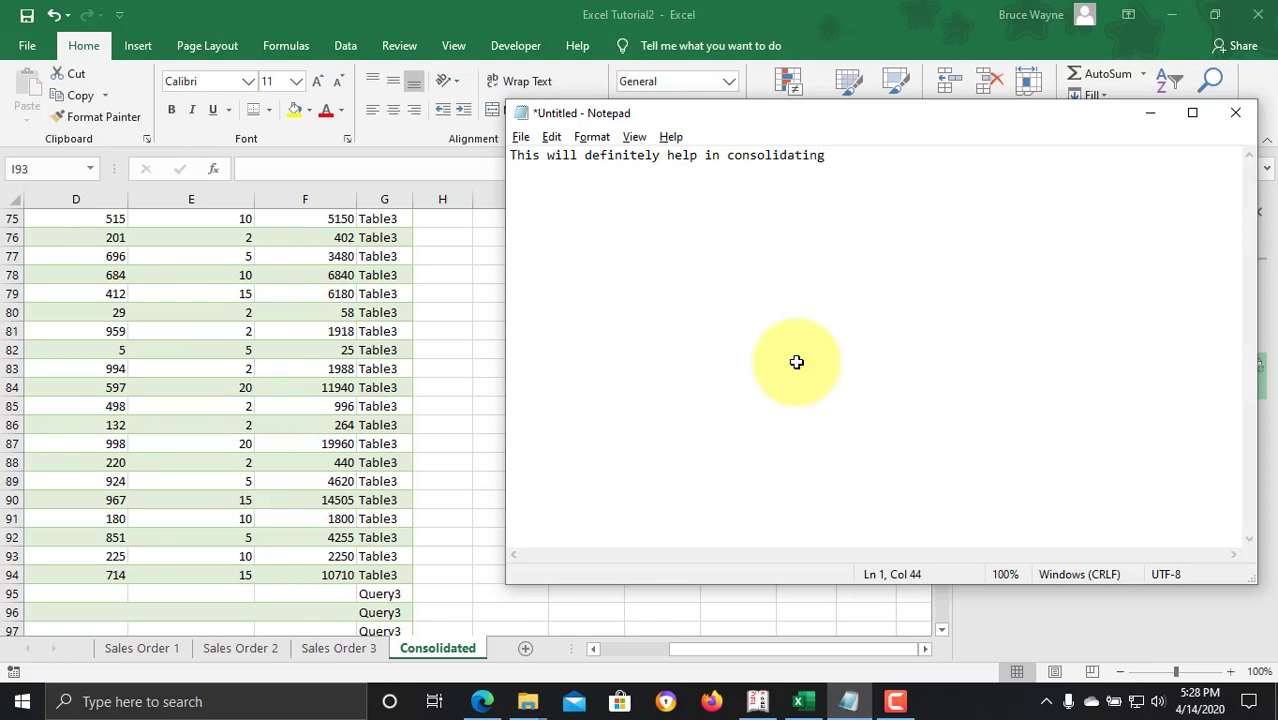
pyautogui.write('dat ')
pyautogui.write('for')
pyautogui.press('BackSpace')
pyautogui.press('BackSpace')
pyautogui.press('BackSpace')
pyautogui.write('which are ')
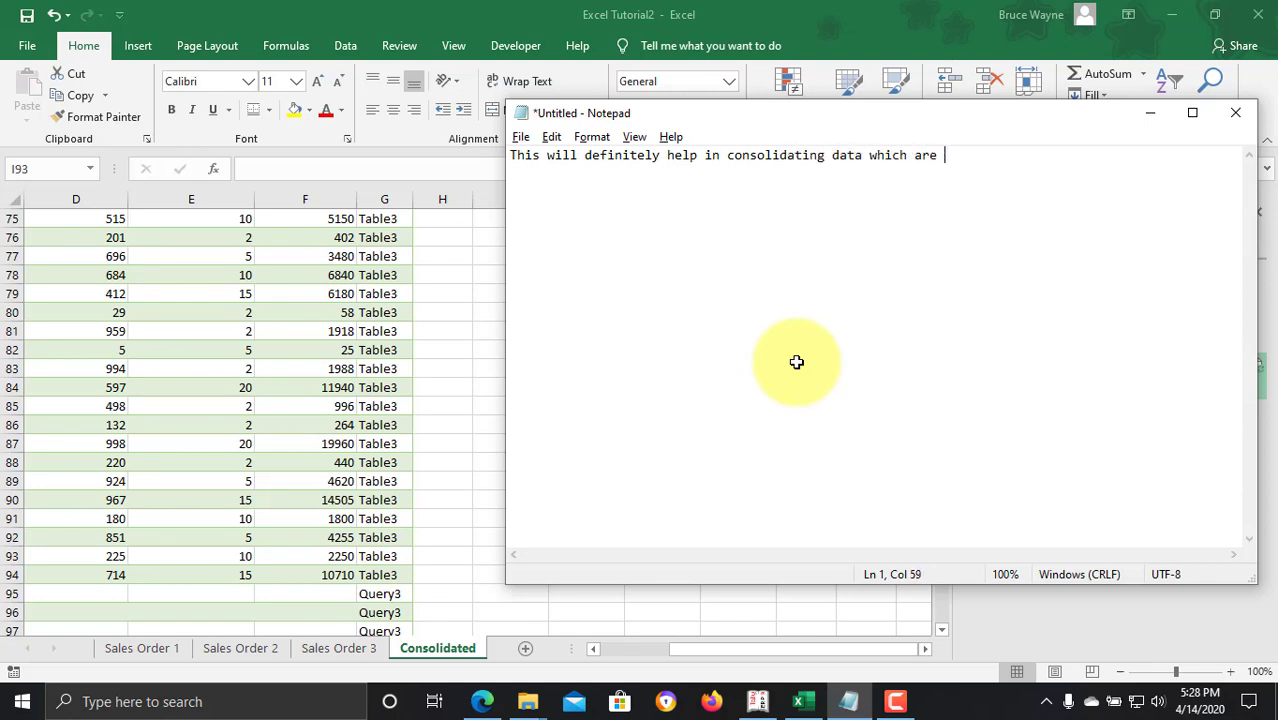
pyautogui.write('present in manu')
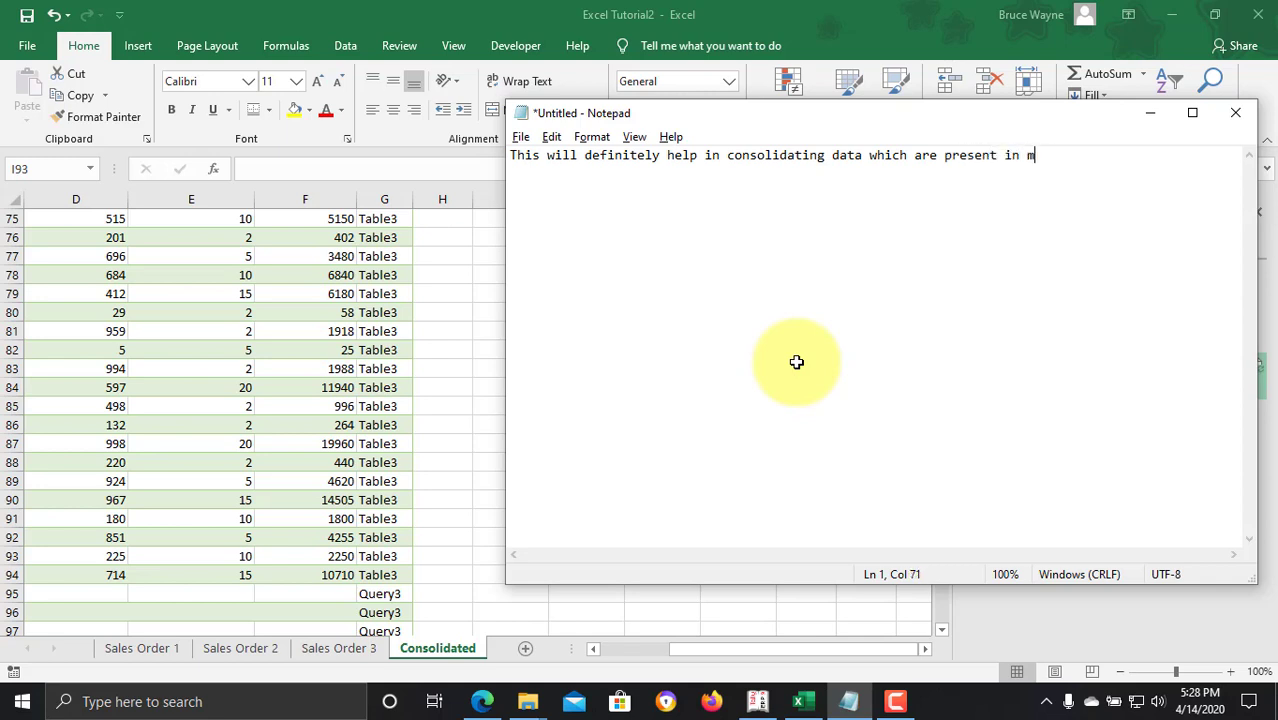
pyautogui.press('BackSpace')
pyautogui.press('BackSpace')
pyautogui.write('excel she')
pyautogui.write('ets')
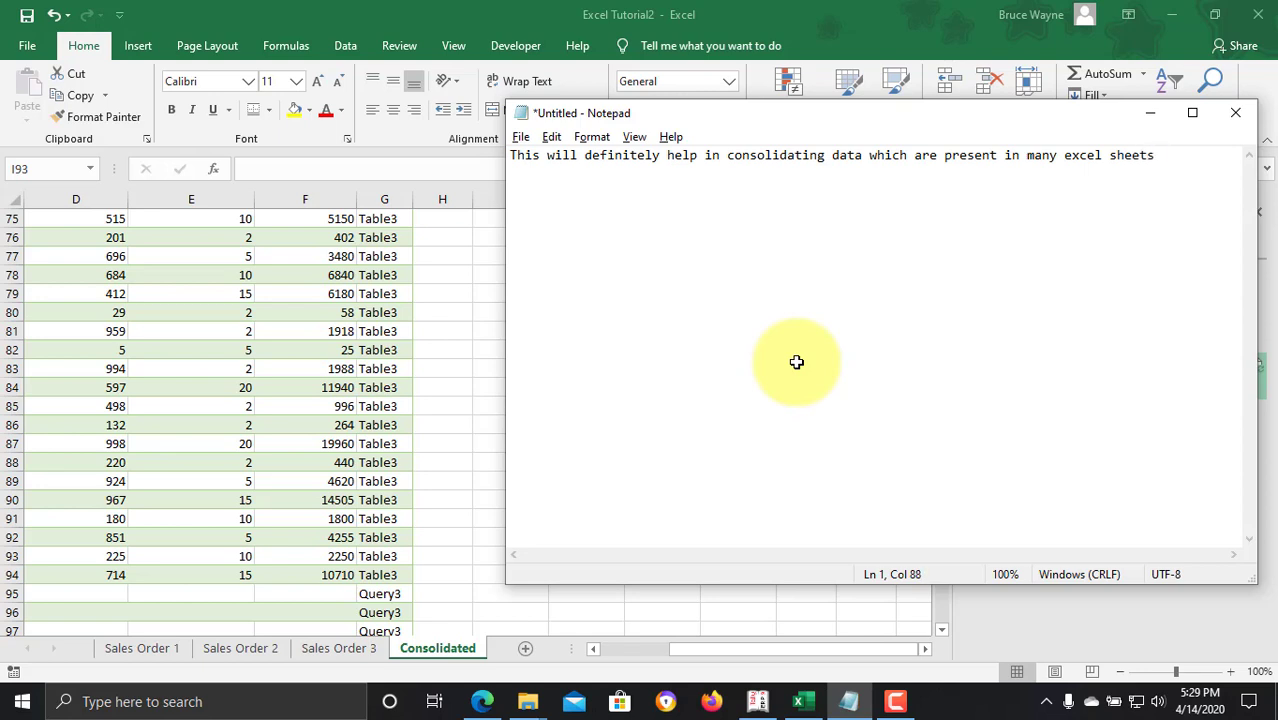
# Step: Add the line "The implications/cons are" followed by the point "1. Should be within the same excel workbook"
pyautogui.press('Return')
pyautogui.write('The implications/cons')
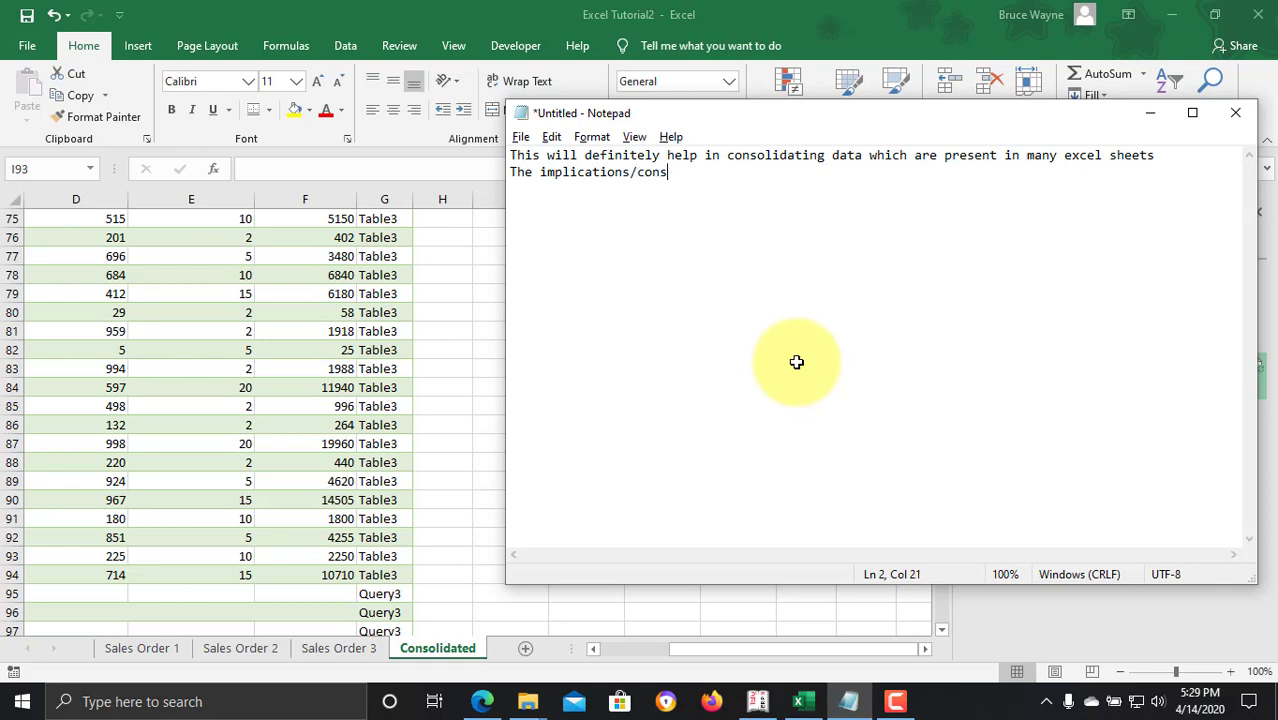
pyautogui.write(' are')
pyautogui.write('1. Should b')
pyautogui.write('e ')
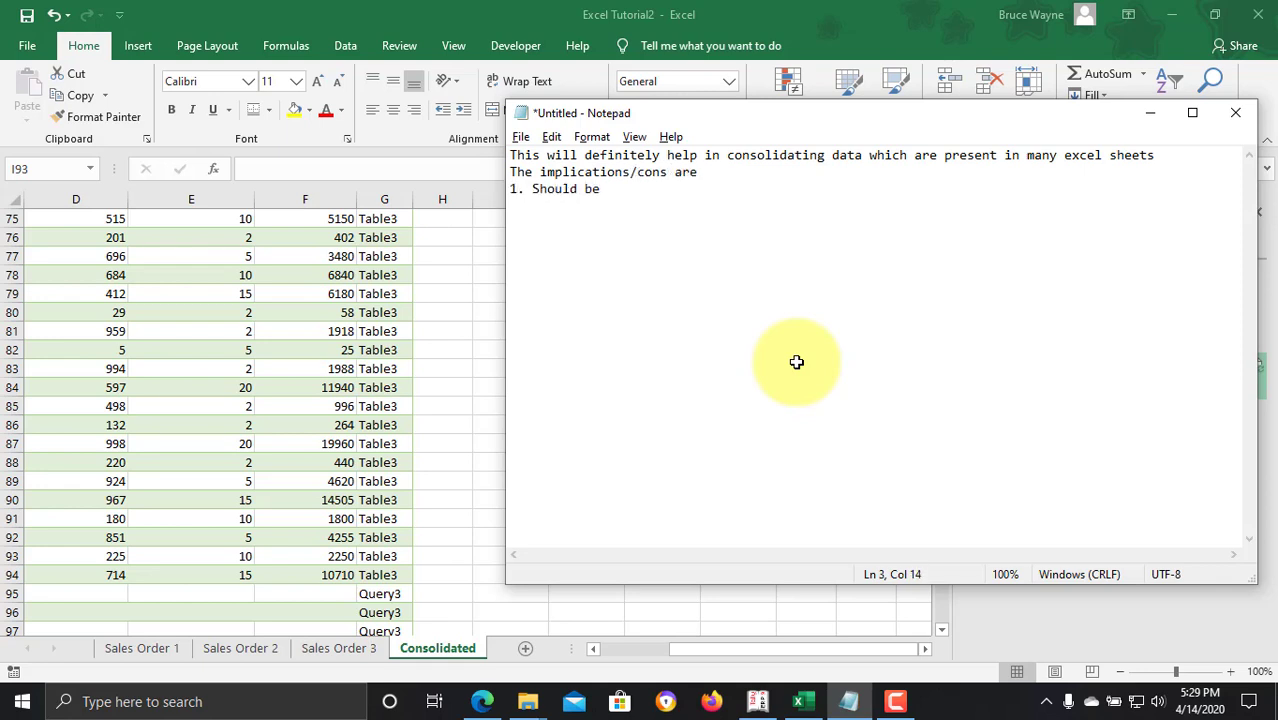
pyautogui.write('wihhing')
pyautogui.press('BackSpace')
pyautogui.write('the same excel ')
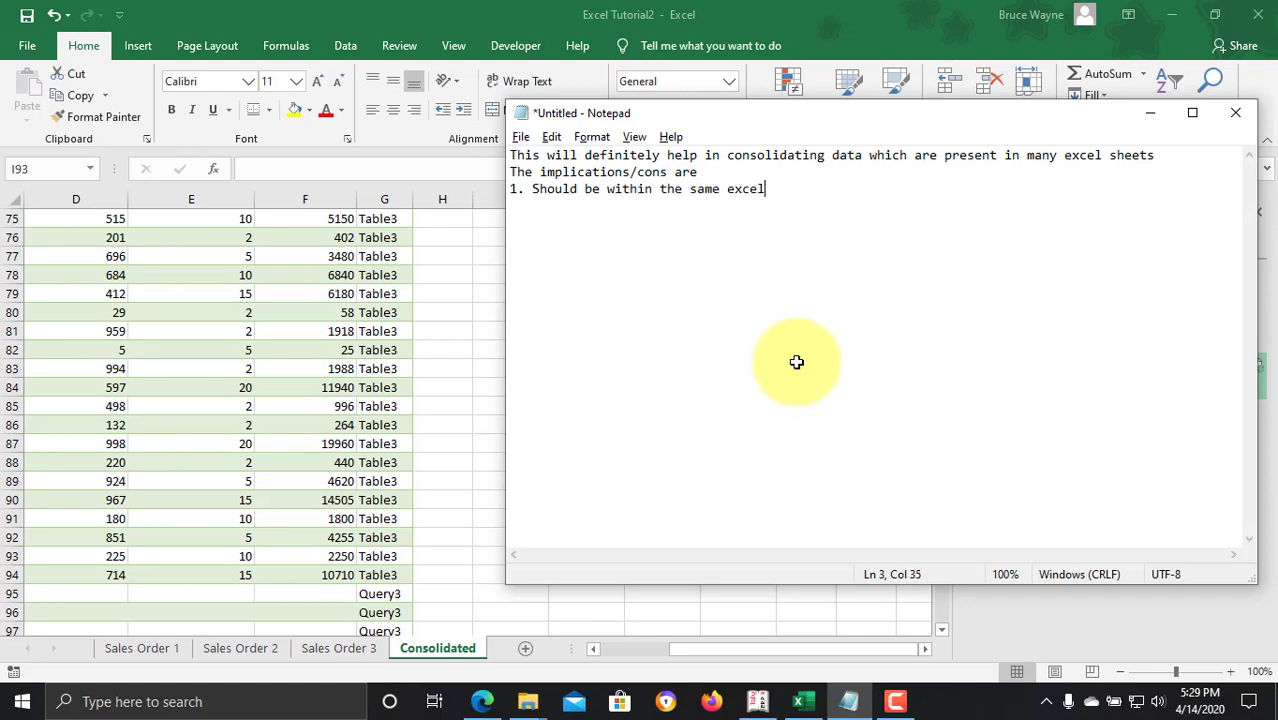
pyautogui.write('workbook')
# Step: Add the second point "2. All the data must be in "Table"" on a new line
pyautogui.press('Return')
pyautogui.write('2. All the ')
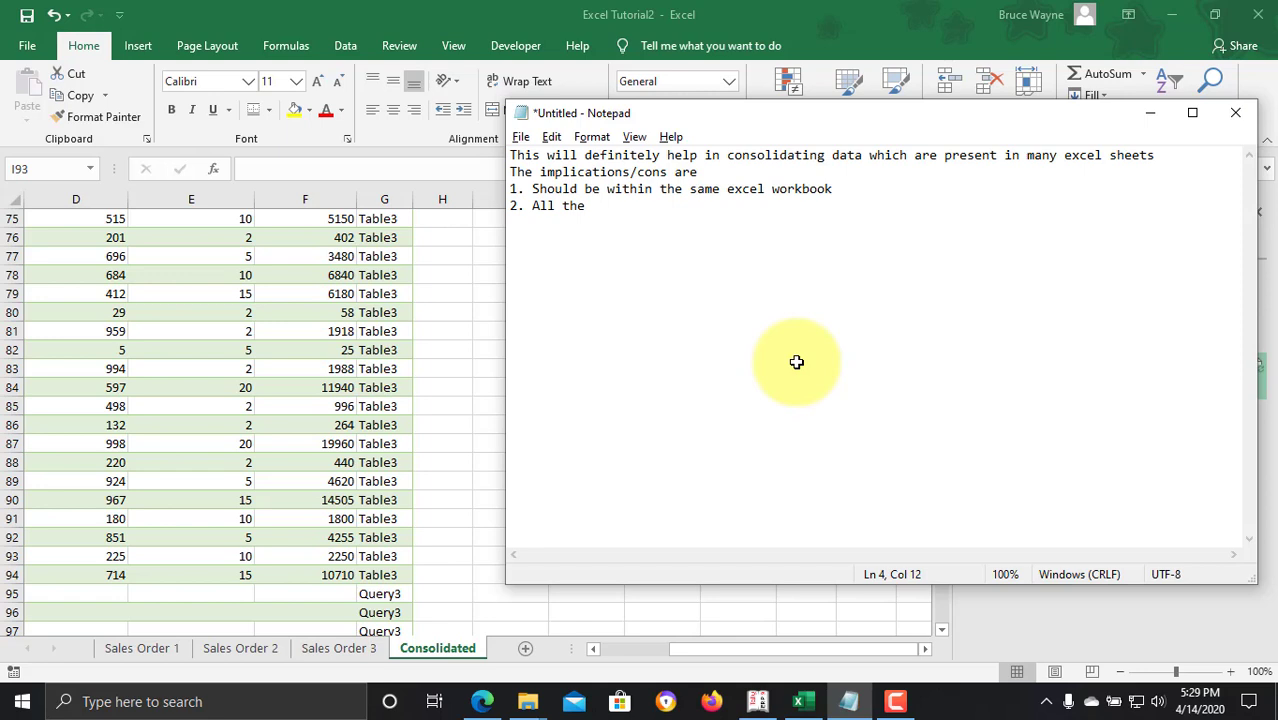
pyautogui.write('data must be in "Tab')
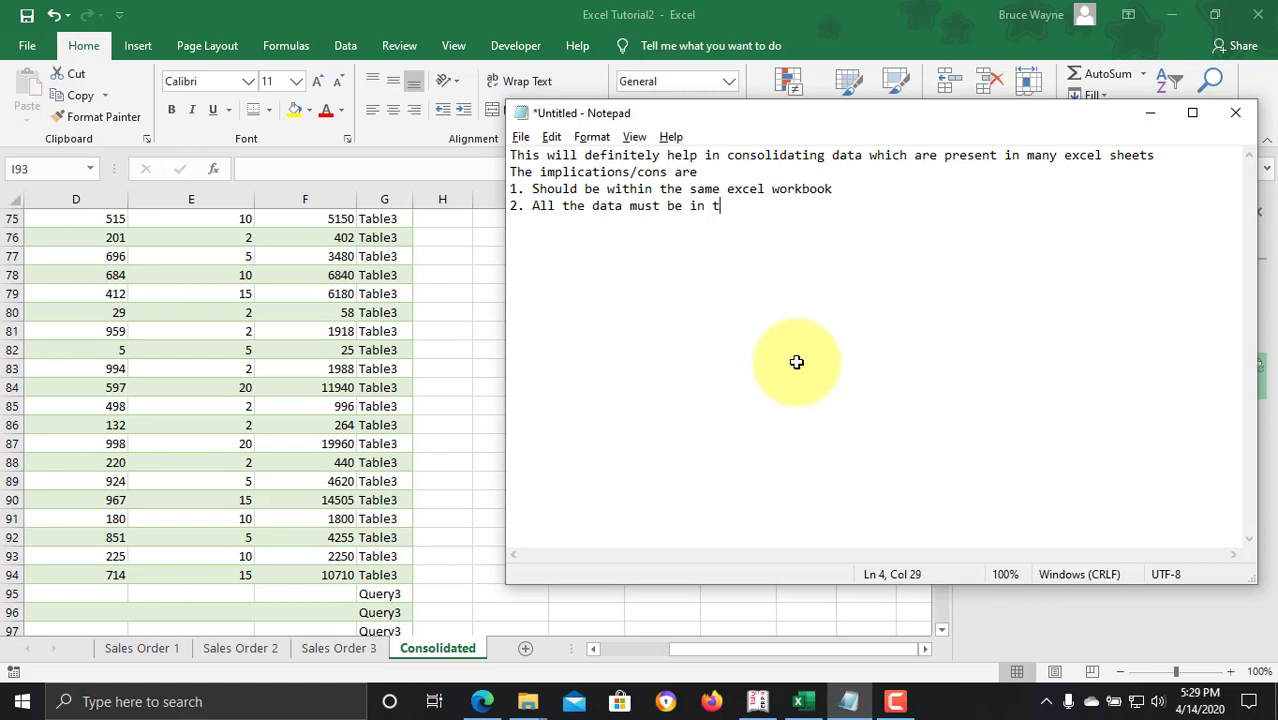
pyautogui.write('le"')
# Step: Add the third point "3. Case Sensitive Formula - if wrongly typed it wont work" on a new line
pyautogui.press('Return')
pyautogui.write('3. Case')
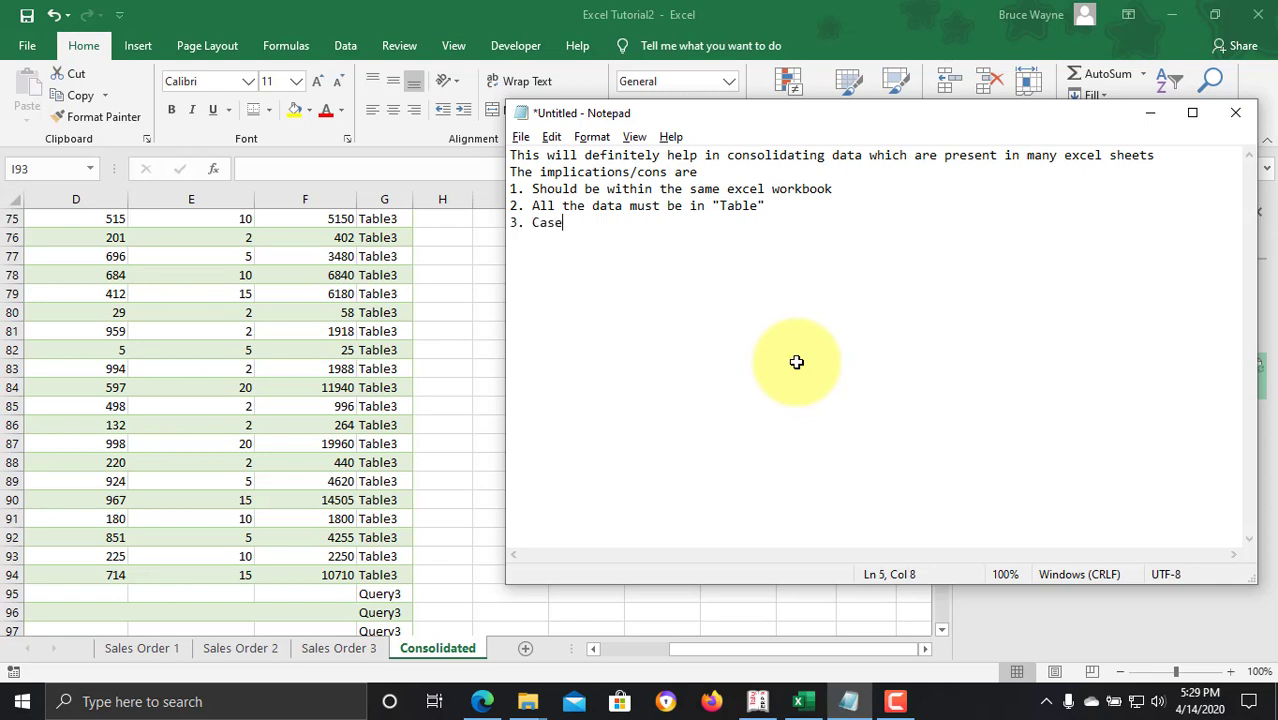
pyautogui.write(' Sensitive fo')
pyautogui.press('BackSpace')
pyautogui.press('BackSpace')
pyautogui.write('fo')
pyautogui.press('BackSpace')
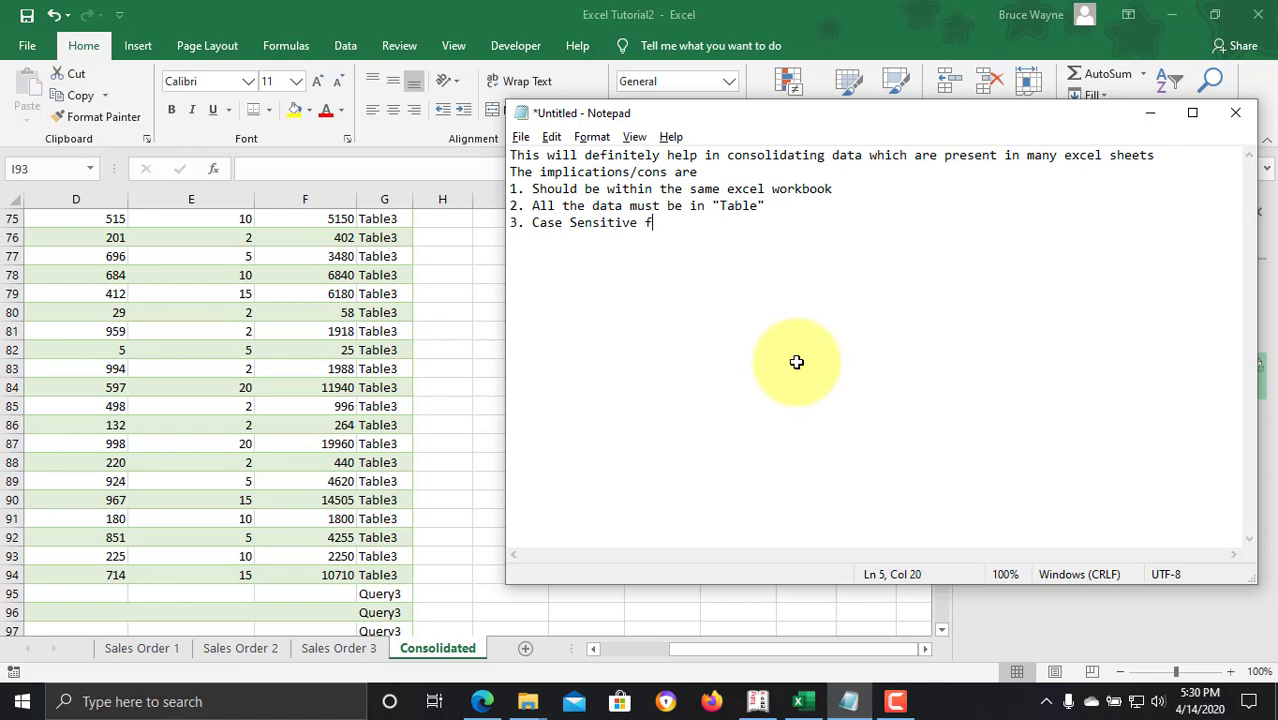
pyautogui.write('ormula - if wron')
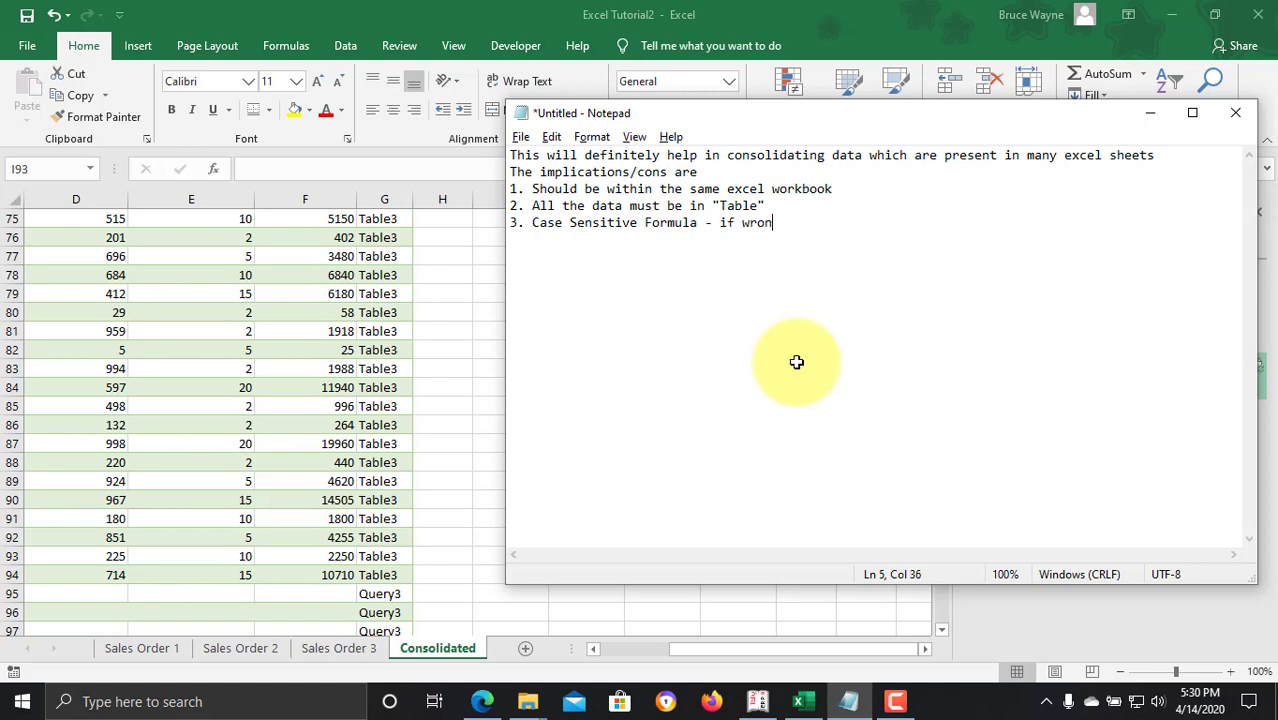
pyautogui.write('gly typed it wont work')
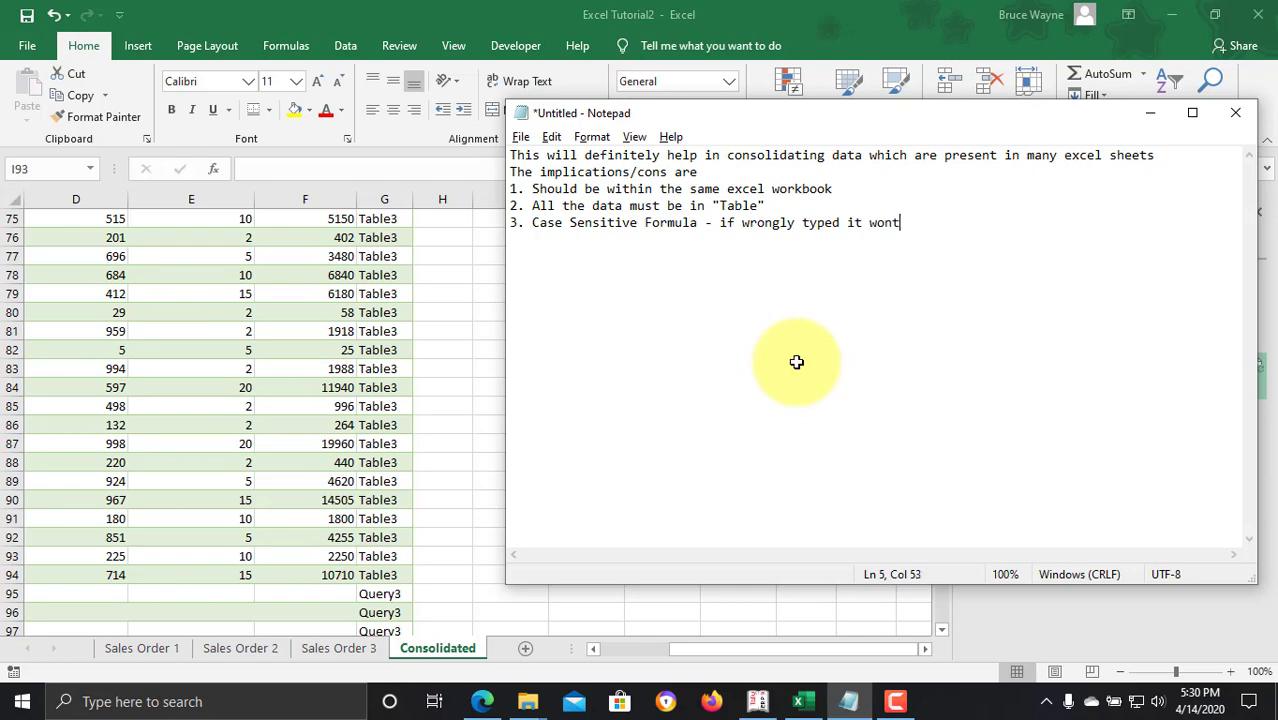
pyautogui.press('Return')
# Step: Minimize the Notepad window and go to cell A1 of the Consolidated sheet in Excel
pyautogui.hotkey('ctrl', 's')
pyautogui.click(1127, 160)
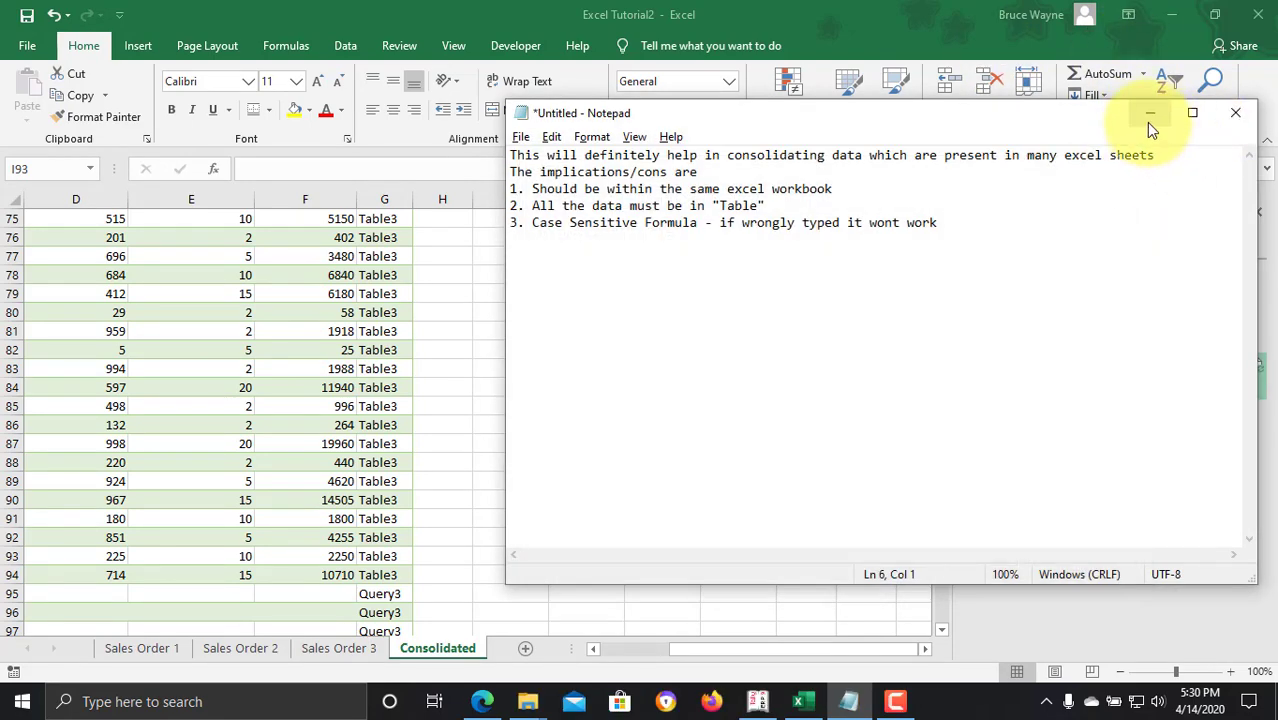
pyautogui.click(1150, 113)
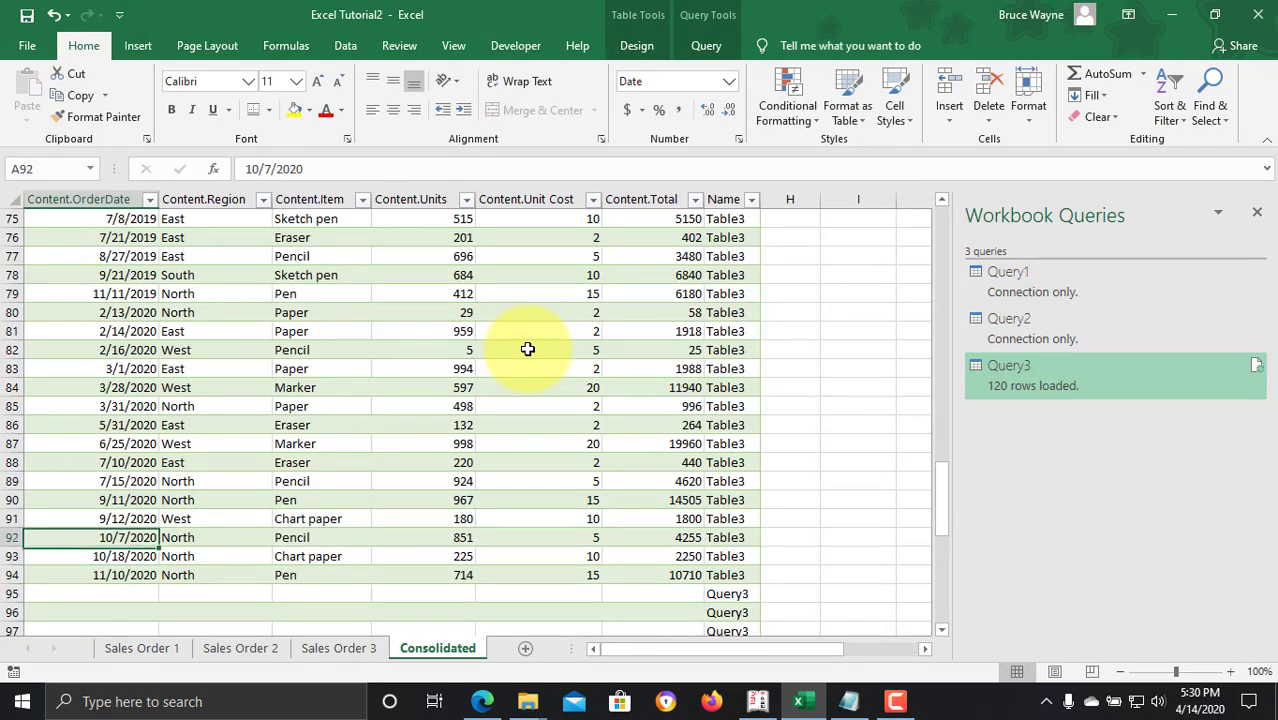
pyautogui.hotkey('ctrl', 'Home')
# Step: Switch to Notepad and replace all the notes with the line "So thats it for today"
pyautogui.hotkey('alt', 'Tab')
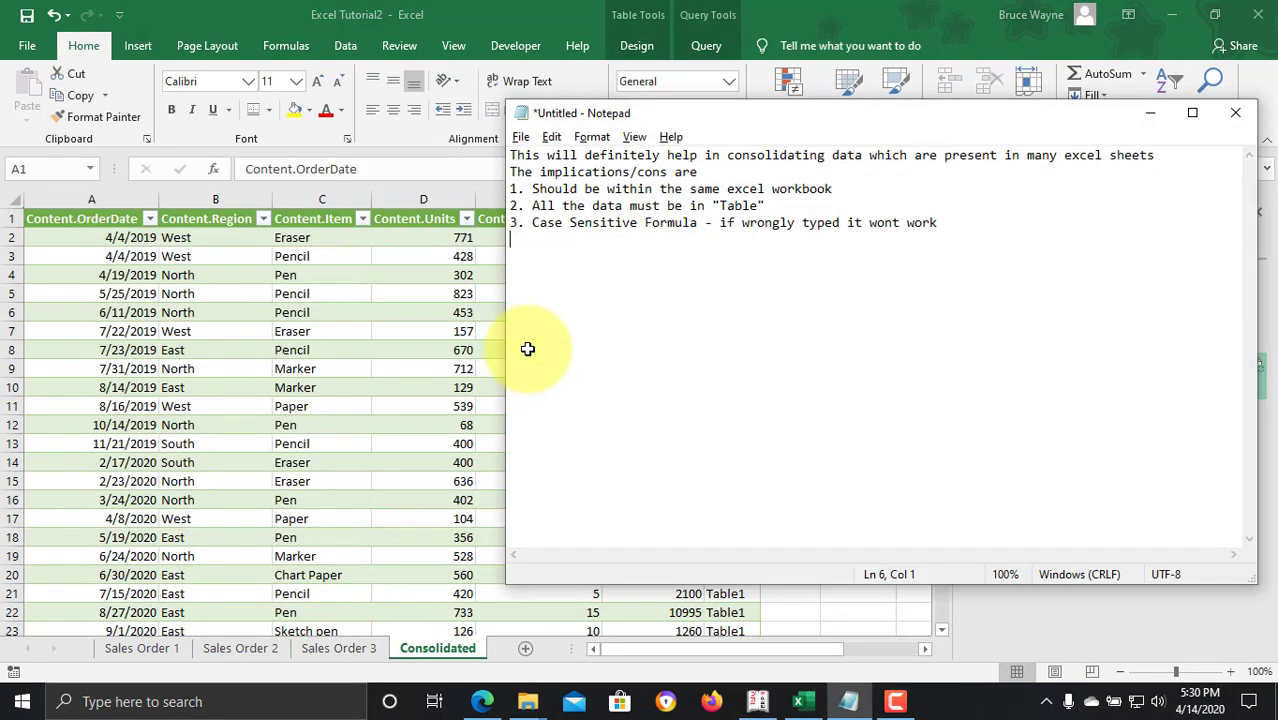
pyautogui.hotkey('ctrl', 'a')
pyautogui.press('BackSpace')
pyautogui.write('So ')
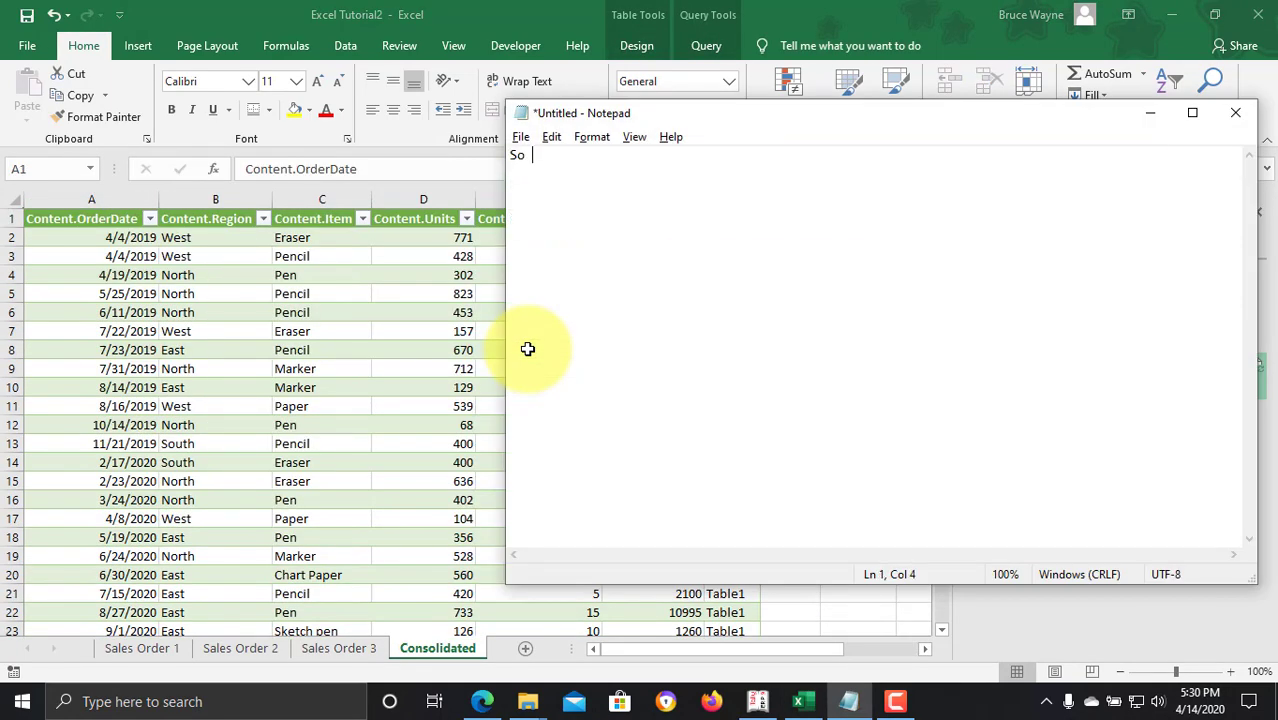
pyautogui.write('thats it for today')
pyautogui.press('Return')
pyautogui.press('Return')
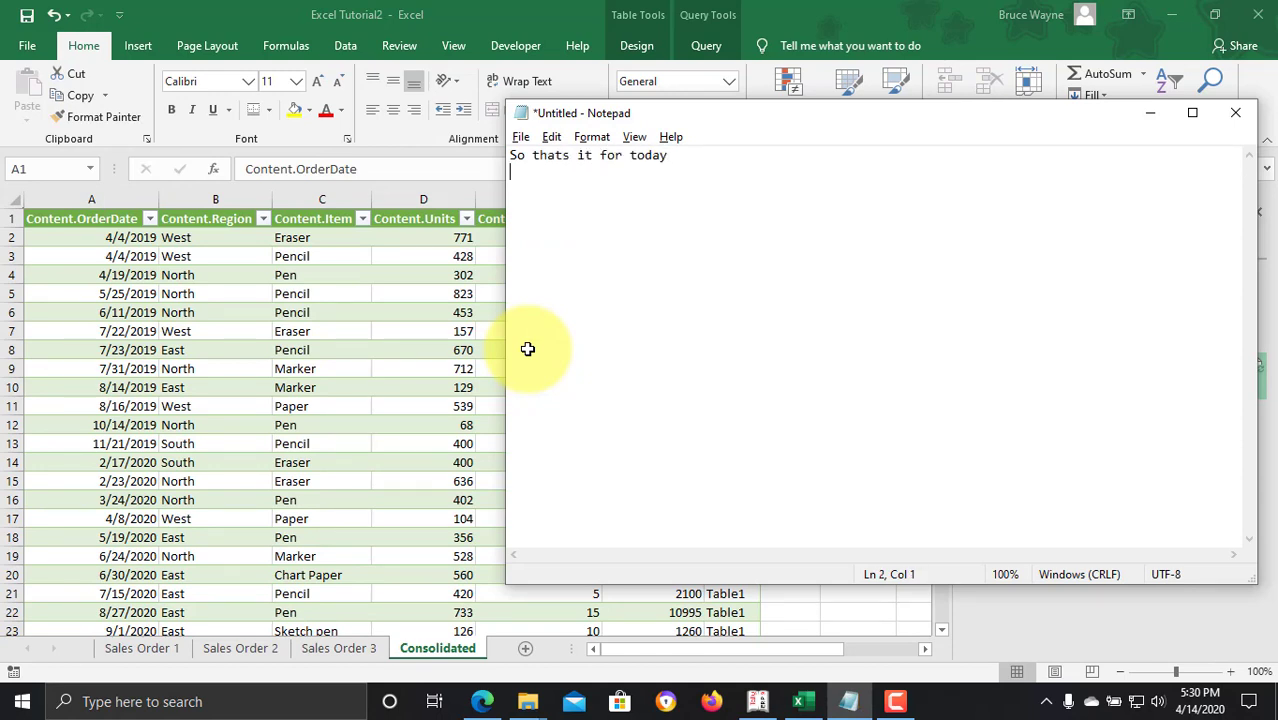
# Step: Write "thank you" in lowercase below the first line, leaving a blank line between them
pyautogui.write('Thank')
pyautogui.press('BackSpace')
pyautogui.press('BackSpace')
pyautogui.press('BackSpace')
pyautogui.press('BackSpace')
pyautogui.press('BackSpace')
pyautogui.write('thank you')
# Step: Add the closing line "Stay home , stay safe" after another blank line
pyautogui.press('Return')
pyautogui.press('Return')
pyautogui.write('Stay home , stay stafe')
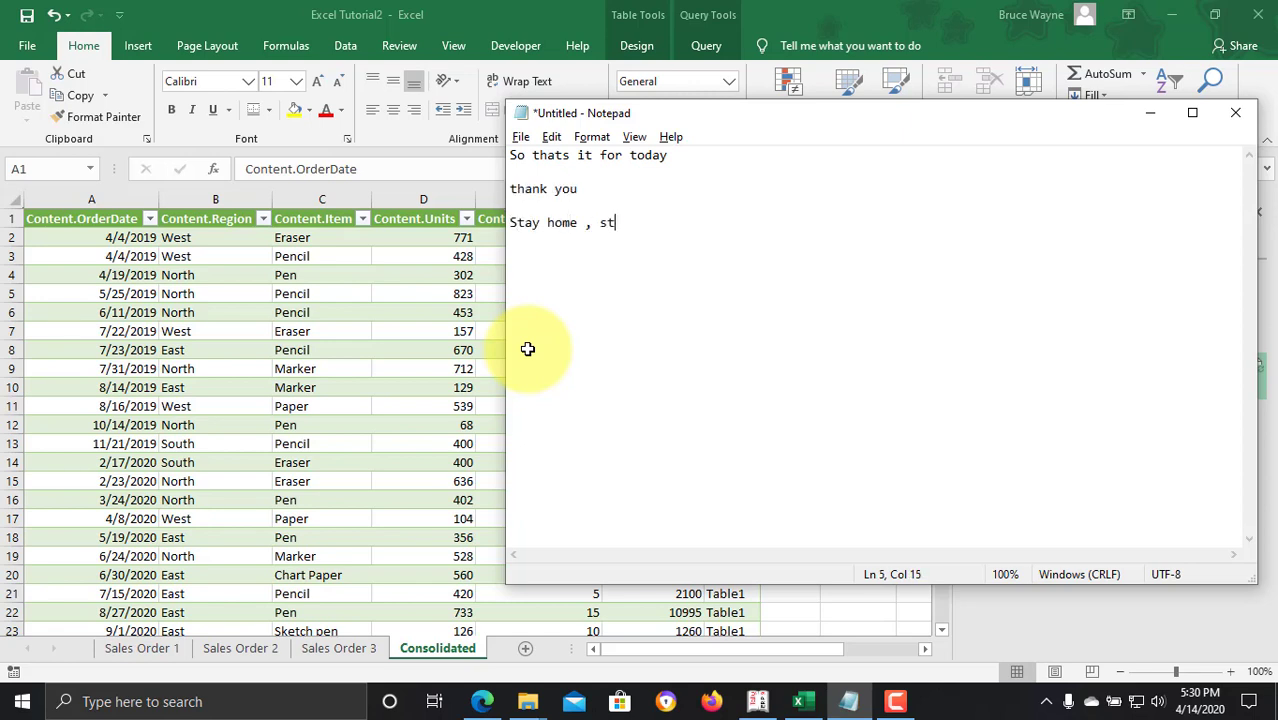
pyautogui.press('BackSpace')
pyautogui.press('BackSpace')
pyautogui.press('BackSpace')
pyautogui.press('BackSpace')
pyautogui.write('afe')
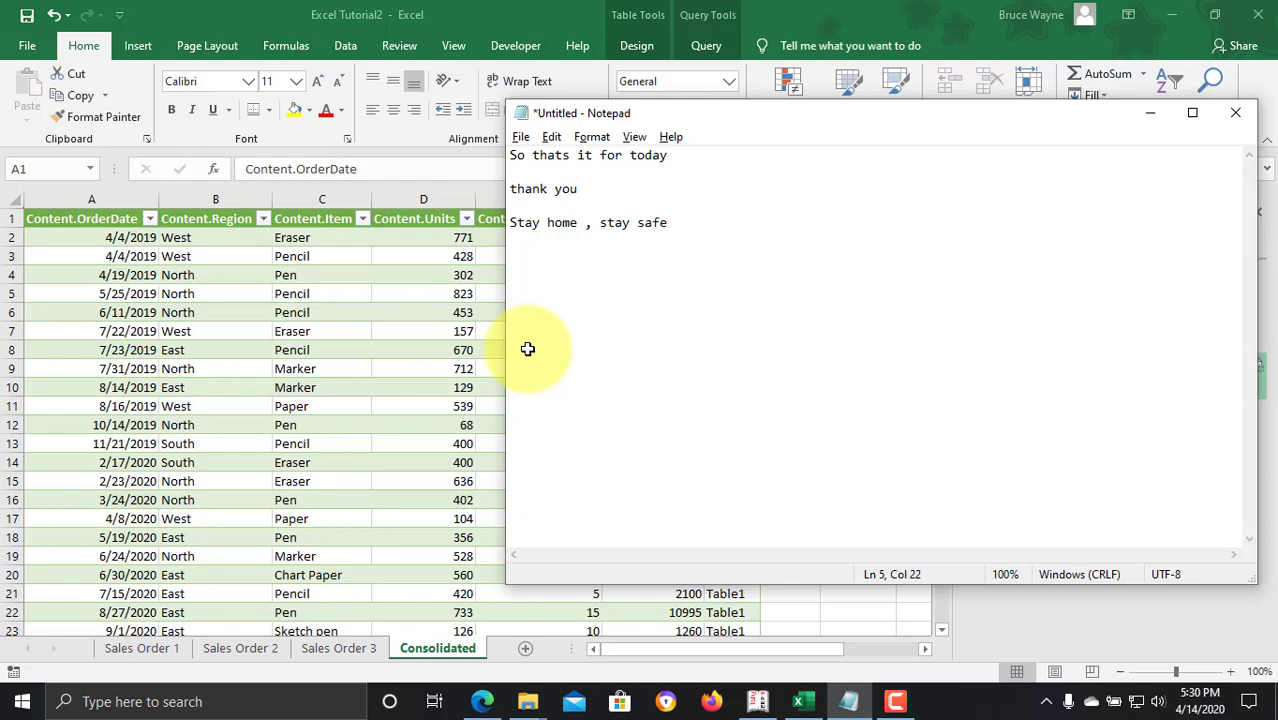